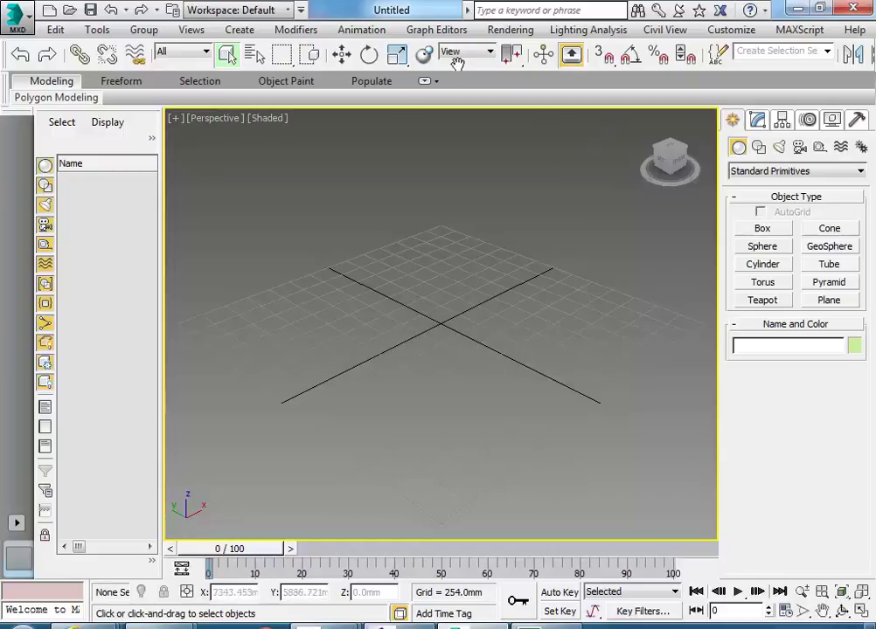
- Set the display units to Metric Millimeters in Units Setup
{"action": "left_click", "coordinate": [731, 29]}
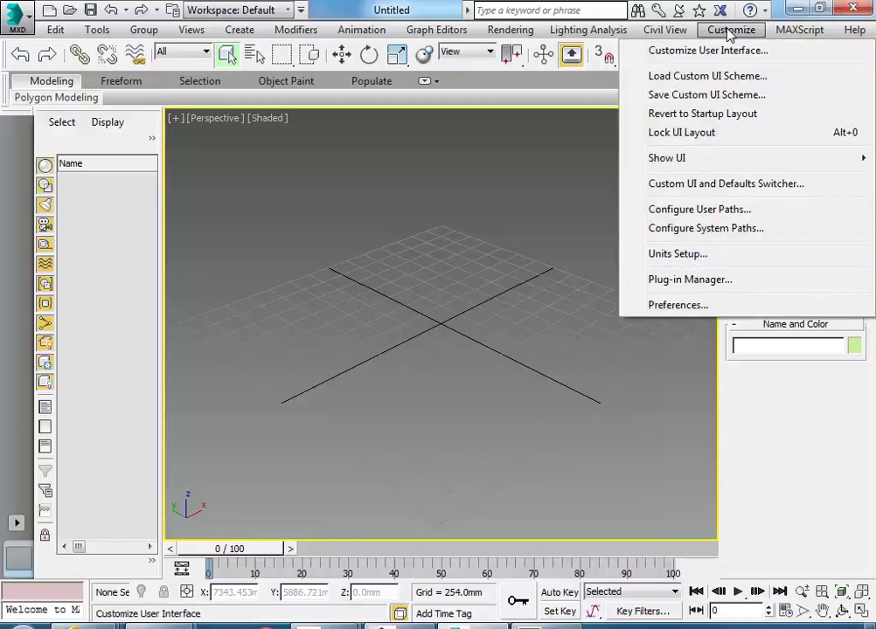
{"action": "left_click", "coordinate": [677, 255]}
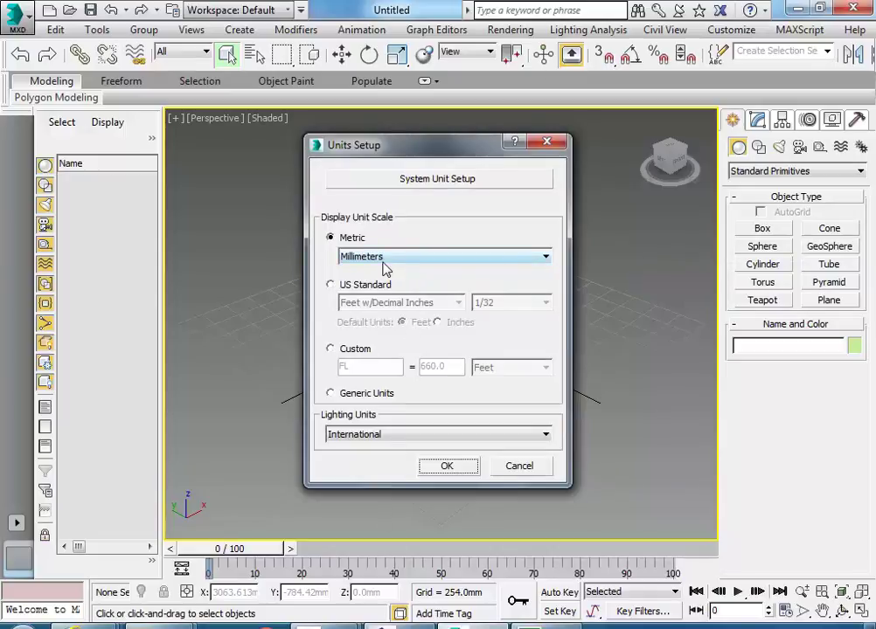
{"action": "left_click", "coordinate": [450, 469]}
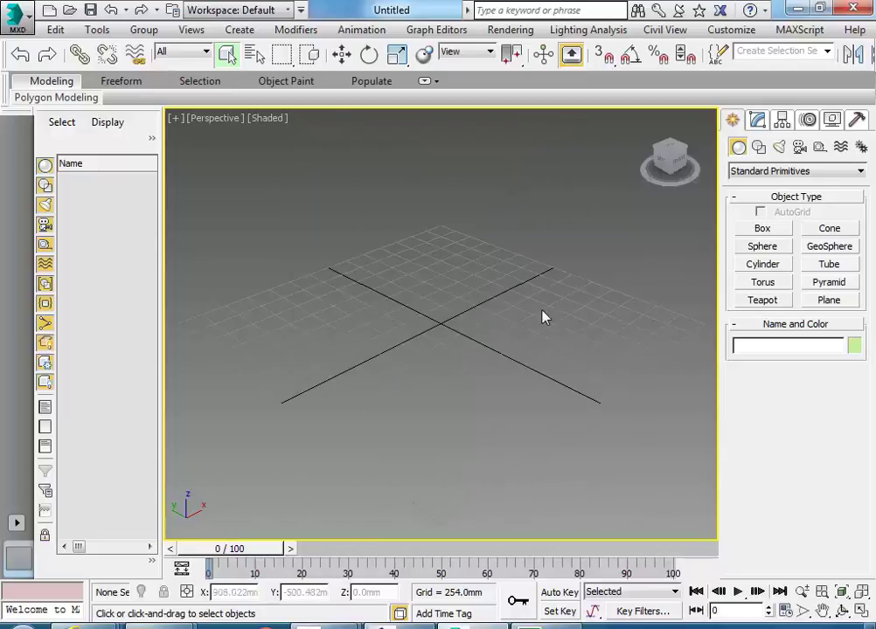
- Draw Box001, about 833 × 694 × 1648 mm, at the grid centre
{"action": "left_click", "coordinate": [761, 229]}
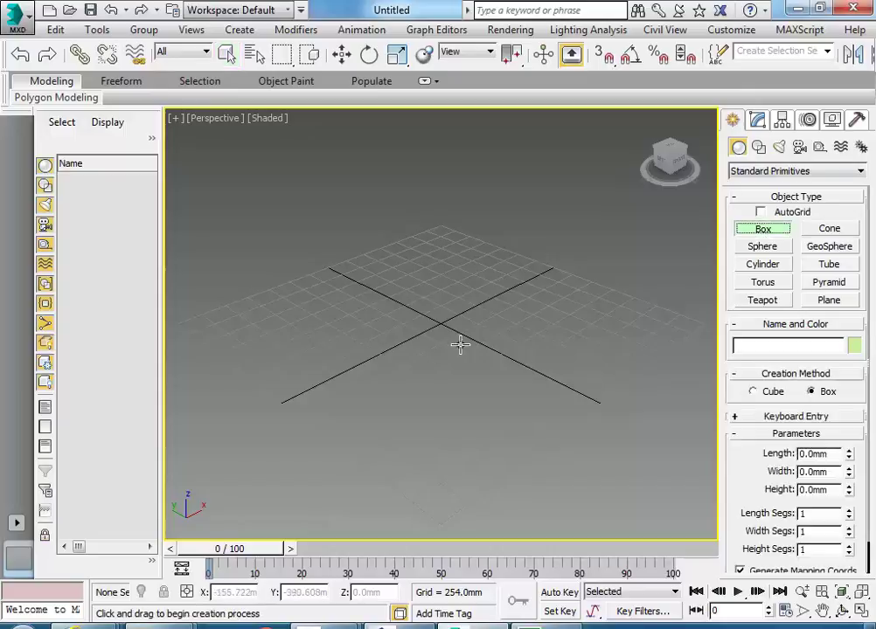
{"action": "left_click_drag", "start_coordinate": [385, 321], "coordinate": [501, 322]}
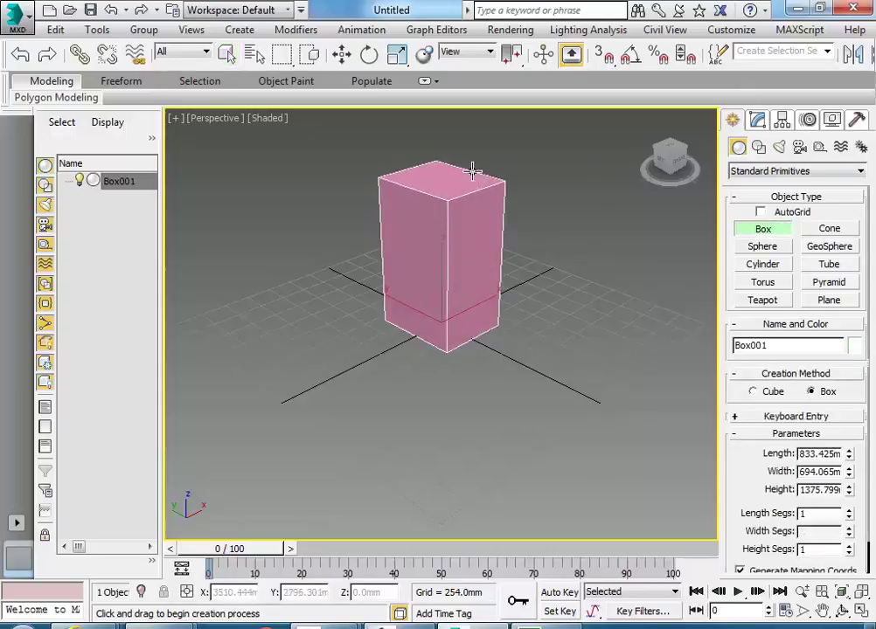
{"action": "left_click", "coordinate": [471, 154]}
{"action": "middle_click_drag", "start_coordinate": [456, 373], "coordinate": [501, 401]}
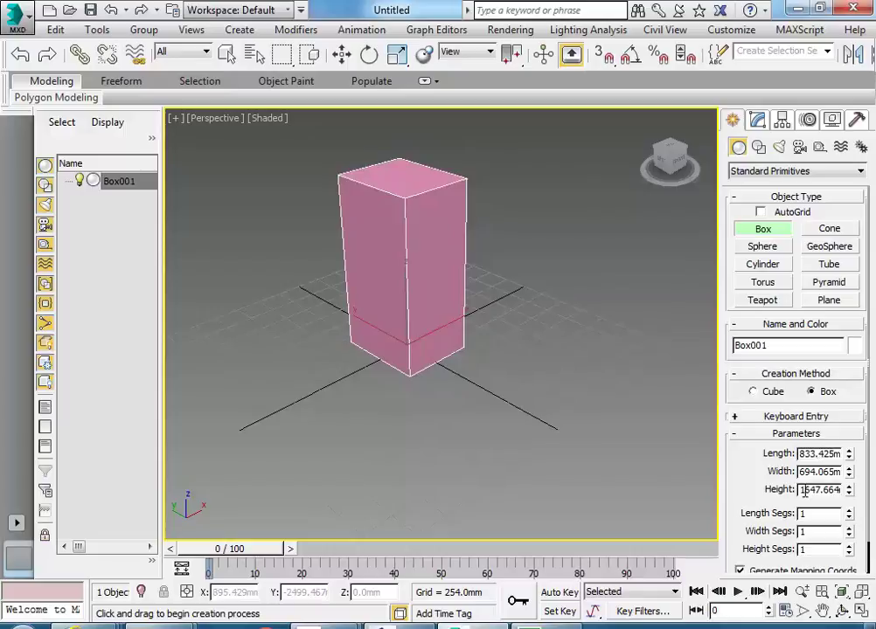
- Enter Length 4000, Width 4000 and Height 3000 mm in the box's Modify parameters
{"action": "left_click", "coordinate": [757, 122]}
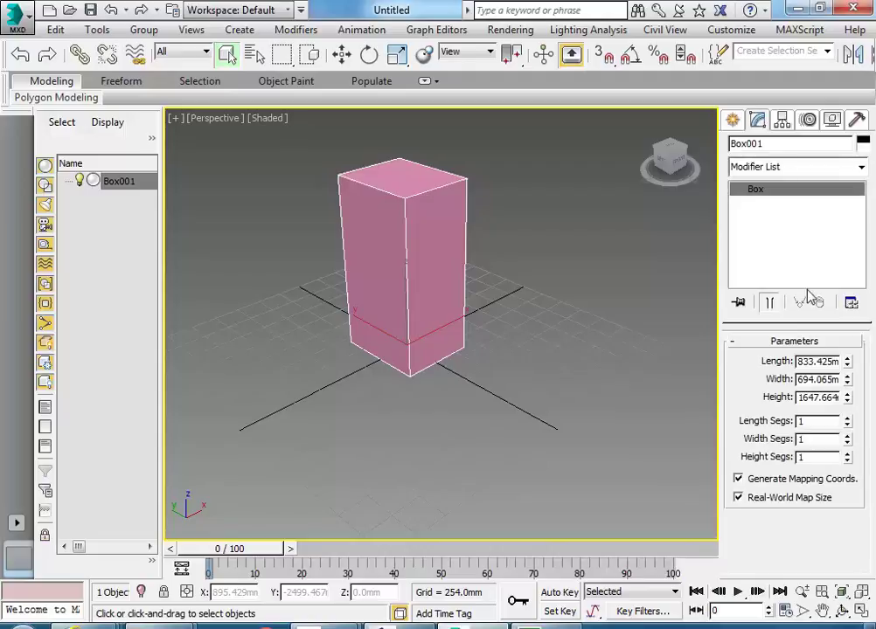
{"action": "left_click", "coordinate": [732, 120]}
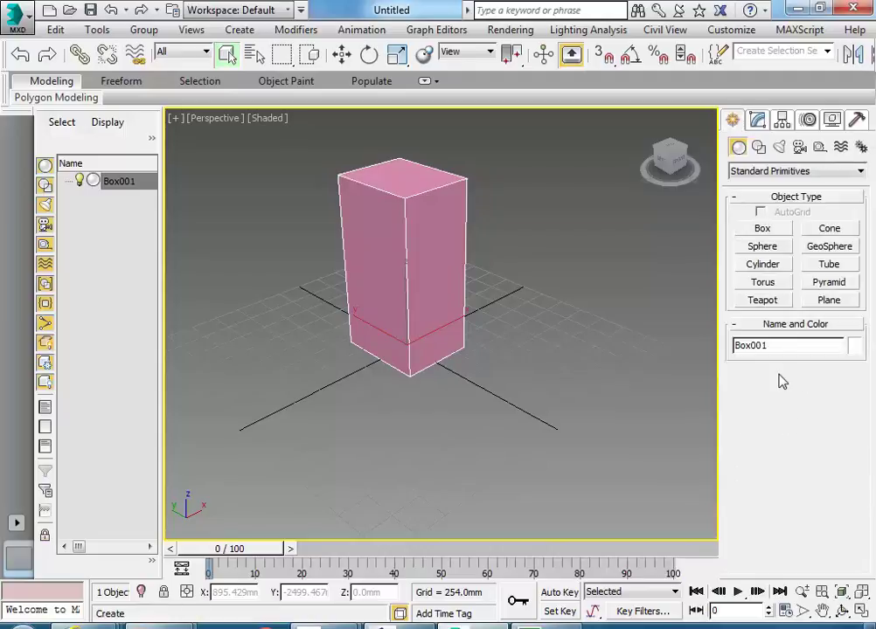
{"action": "left_click", "coordinate": [758, 121]}
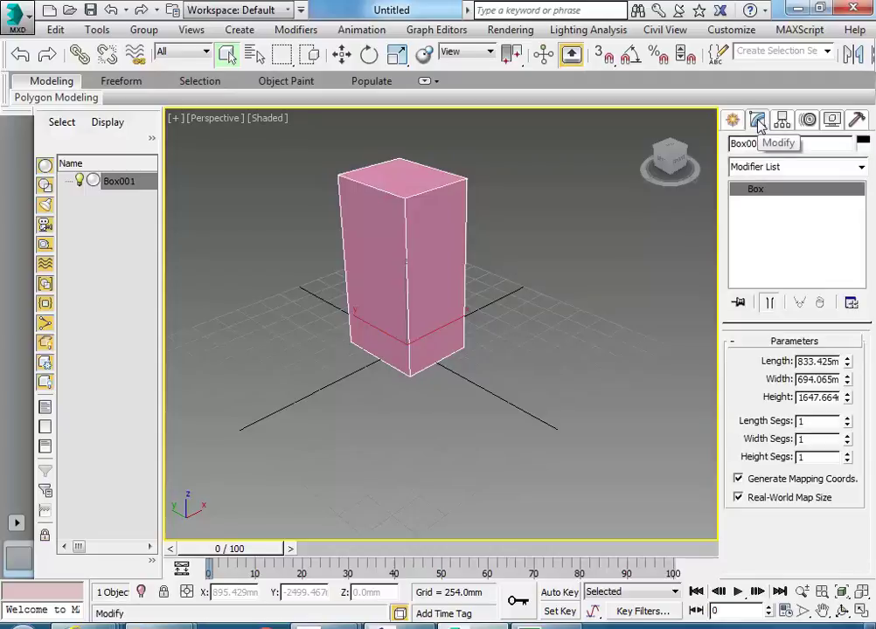
{"action": "double_click", "coordinate": [817, 363]}
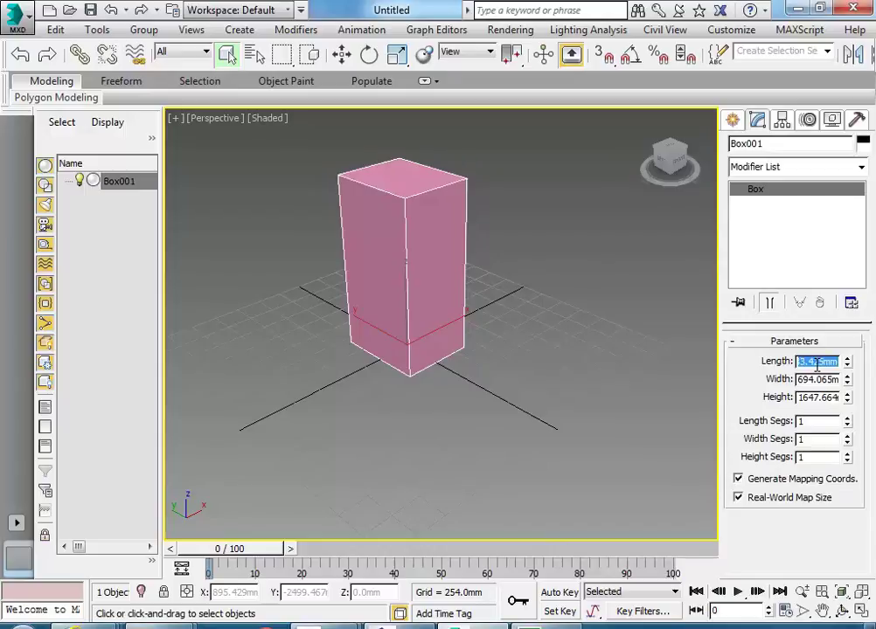
{"action": "type", "text": "4000"}
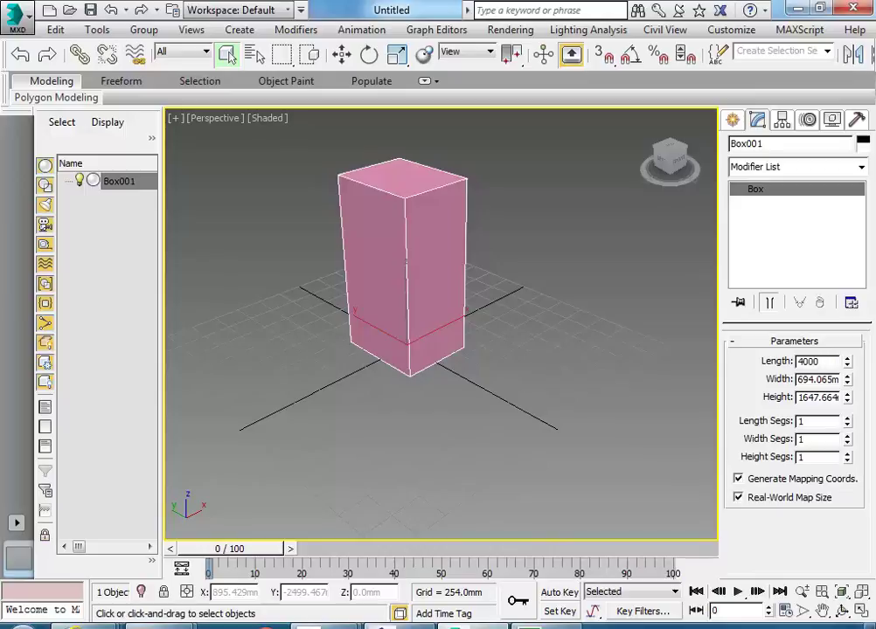
{"action": "key", "text": "Tab"}
{"action": "type", "text": "4"}
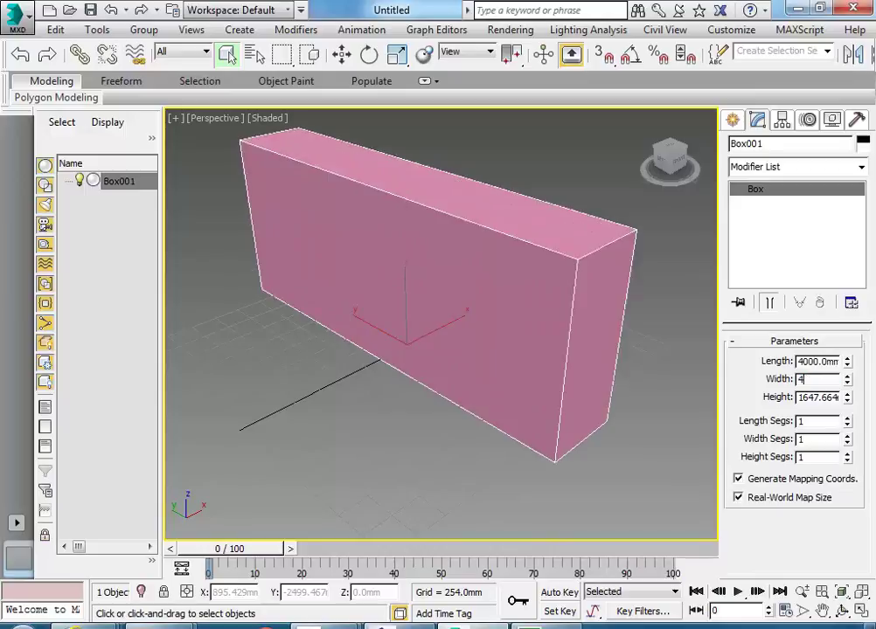
{"action": "type", "text": "000"}
{"action": "key", "text": "Tab"}
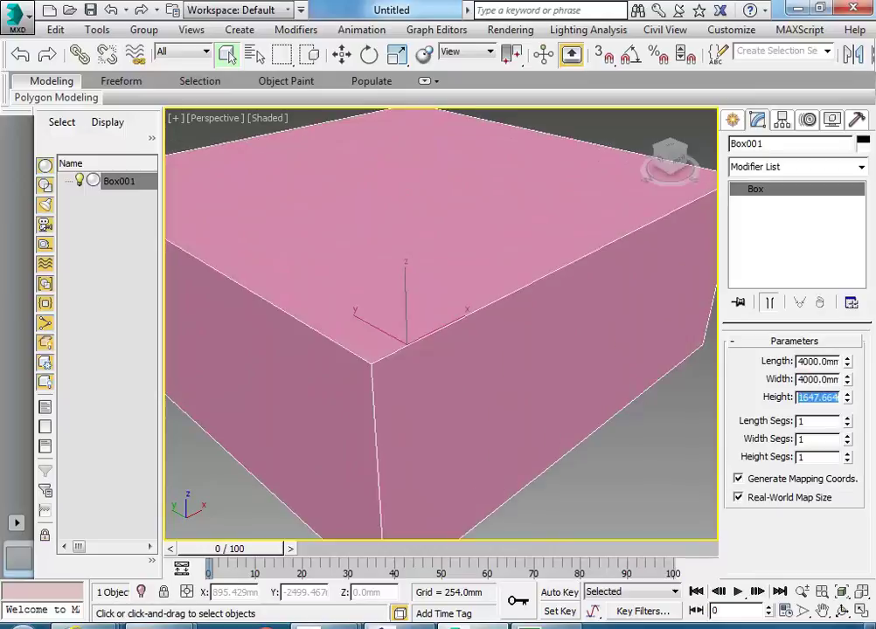
{"action": "type", "text": "3"}
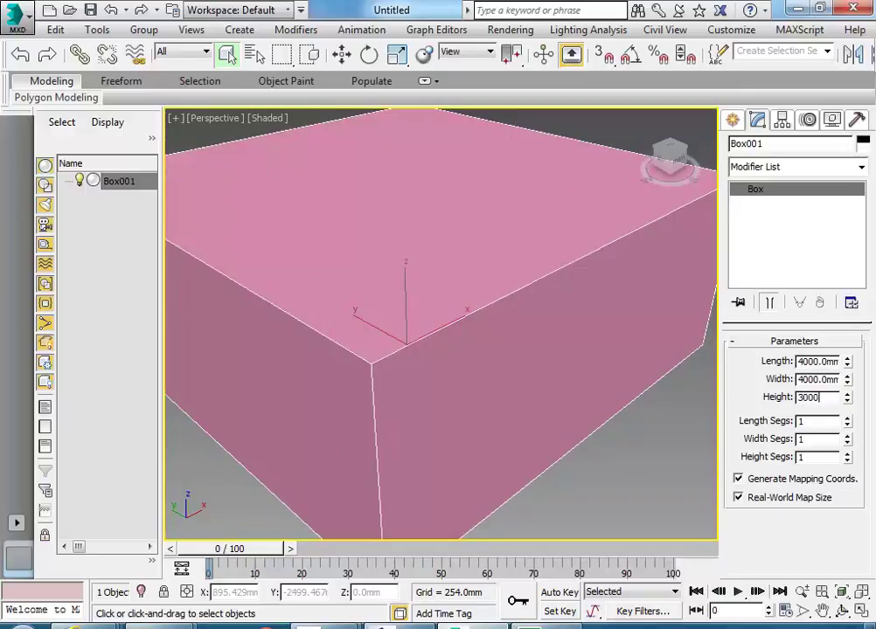
{"action": "type", "text": "000"}
{"action": "key", "text": "Return"}
{"action": "scroll", "coordinate": [380, 305], "scroll_direction": "down", "scroll_amount": 10}
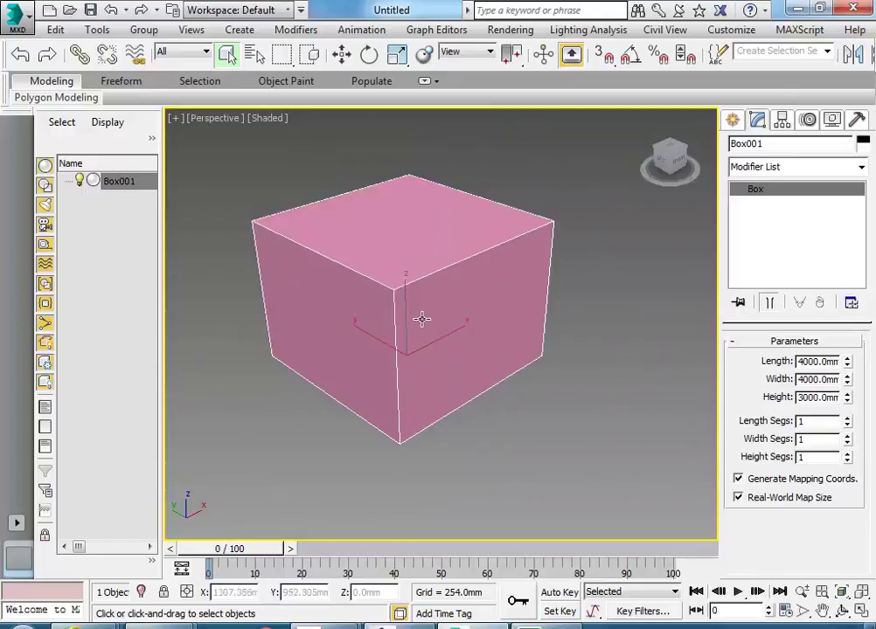
{"action": "mouse_move", "coordinate": [438, 319]}
{"action": "middle_mouse_down", "text": "alt"}
{"action": "mouse_move", "coordinate": [297, 310]}
{"action": "mouse_move", "coordinate": [434, 329]}
{"action": "mouse_move", "coordinate": [427, 319]}
{"action": "mouse_move", "coordinate": [432, 329]}
{"action": "mouse_move", "coordinate": [434, 316]}
{"action": "middle_mouse_up", "text": "alt"}
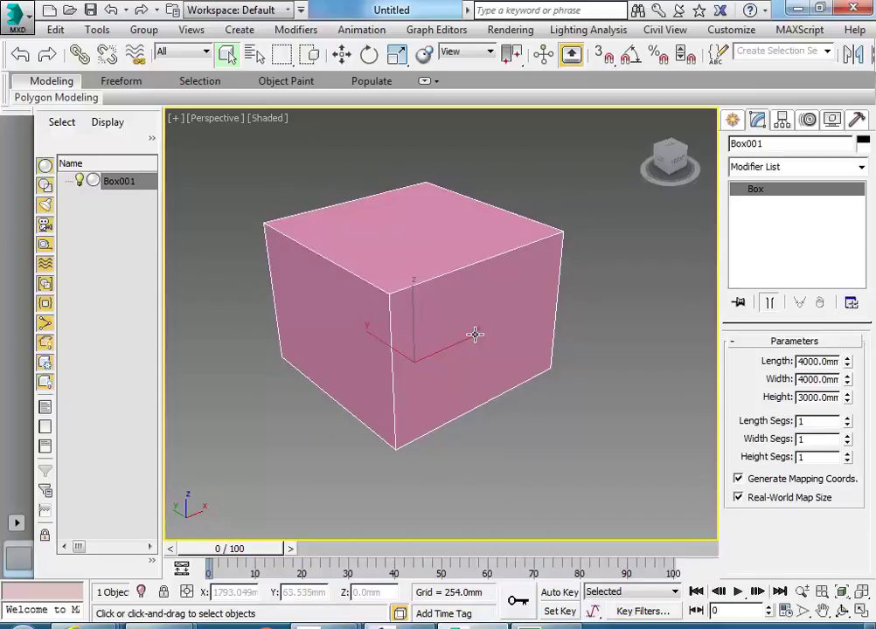
{"action": "middle_click_drag", "start_coordinate": [455, 323], "coordinate": [459, 346], "text": "alt"}
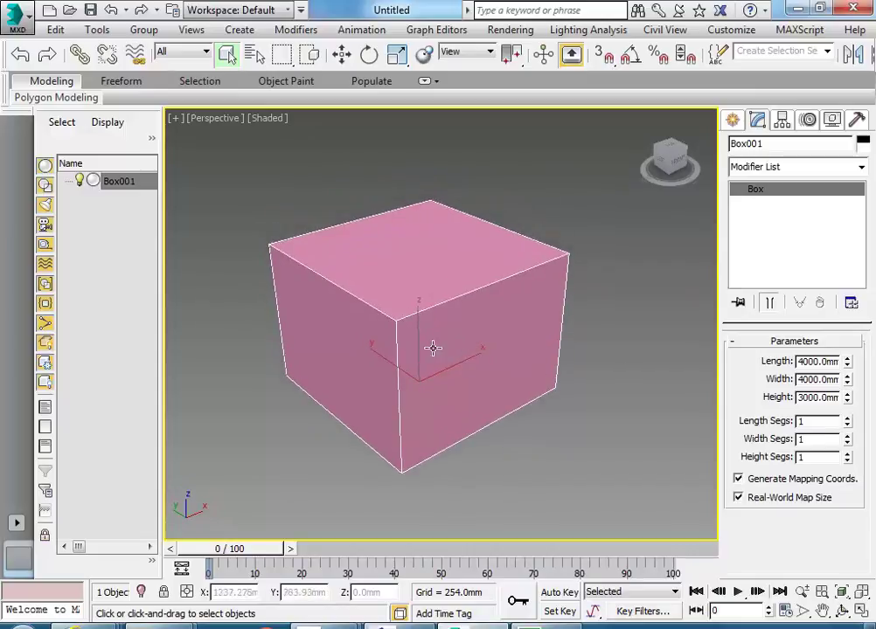
- Set the box's Length Segs to 2, Width Segs to 3 and Height Segs to 2
{"action": "left_click", "coordinate": [847, 418]}
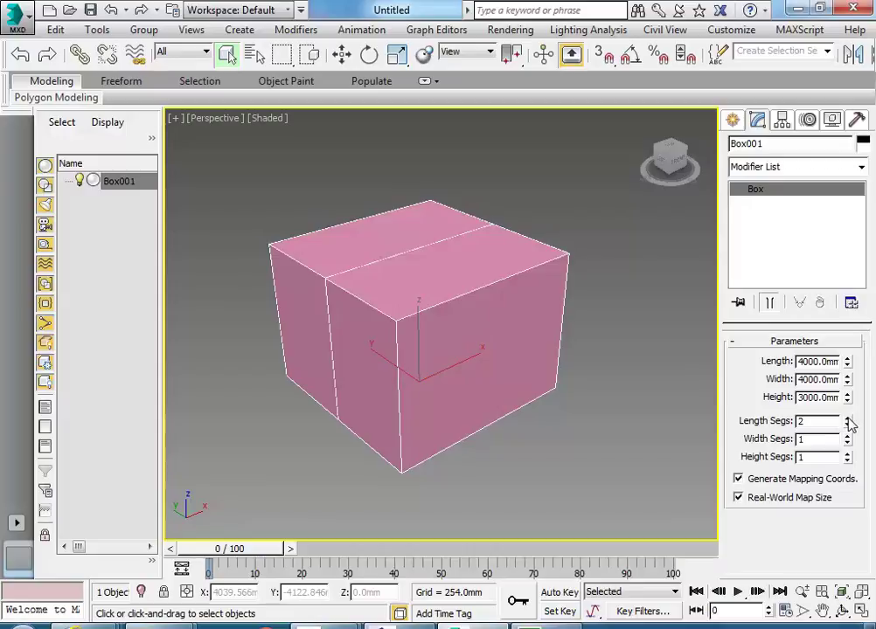
{"action": "left_click", "coordinate": [847, 435]}
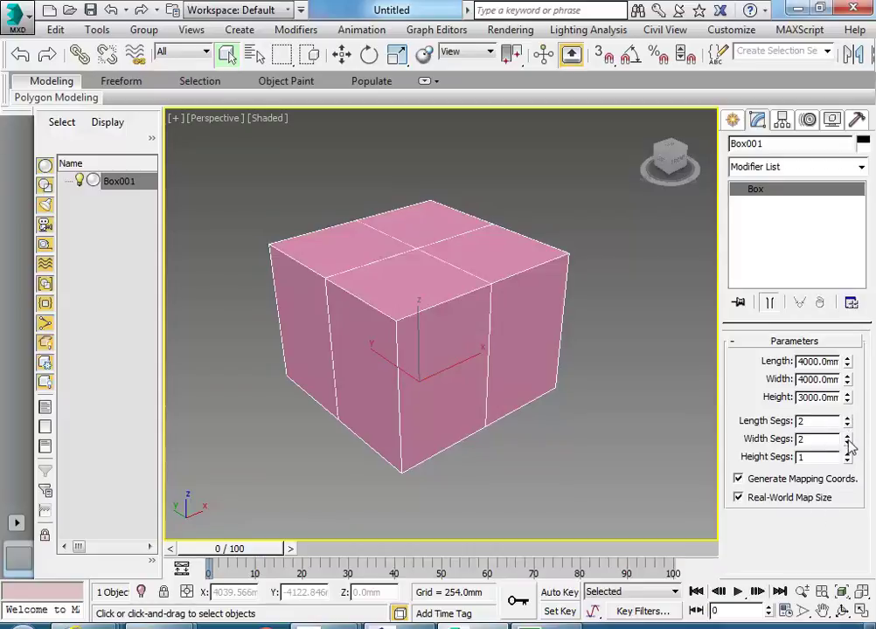
{"action": "left_click", "coordinate": [847, 435]}
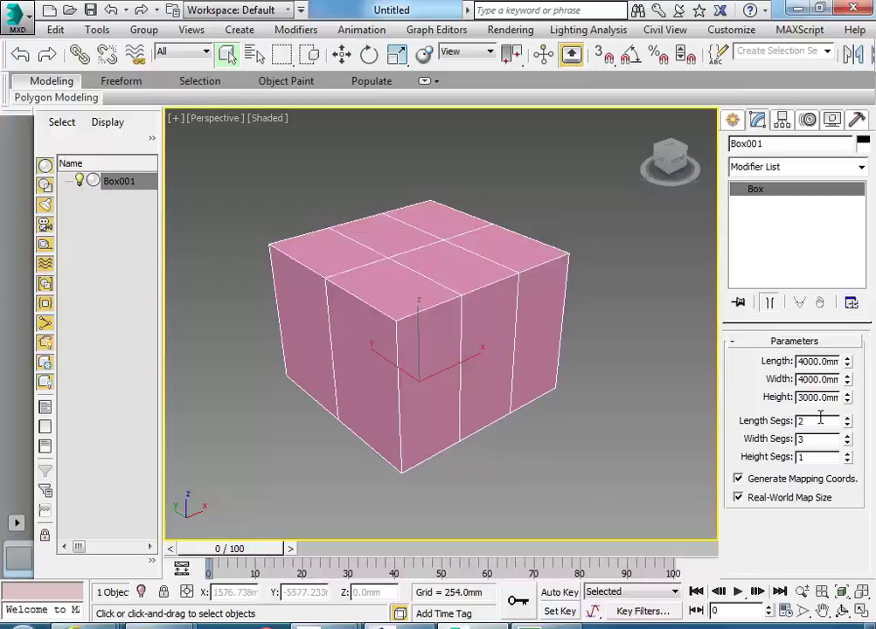
{"action": "left_click", "coordinate": [847, 453]}
{"action": "middle_click_drag", "start_coordinate": [437, 360], "coordinate": [397, 336], "text": "alt"}
{"action": "middle_click_drag", "start_coordinate": [473, 363], "coordinate": [514, 350], "text": "alt"}
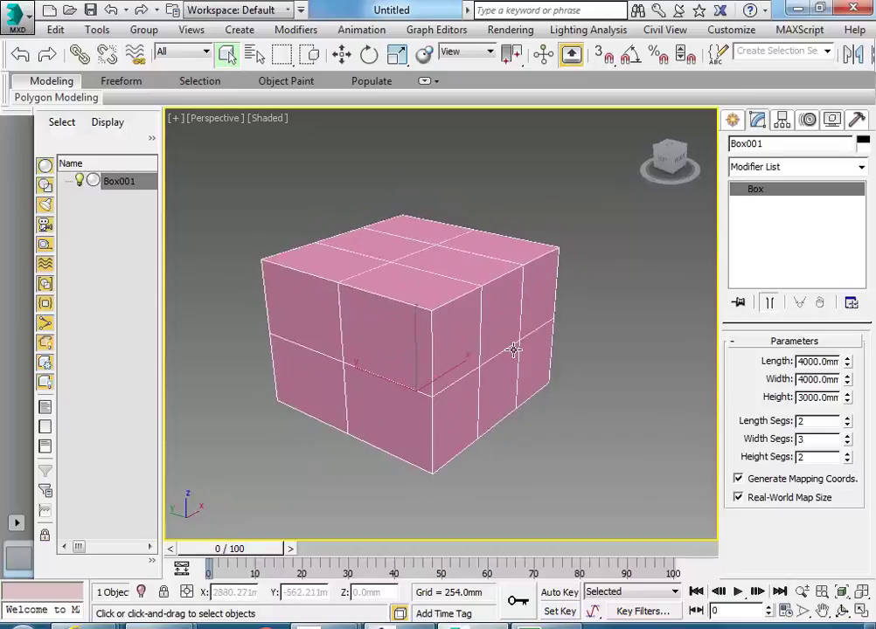
- Convert Box001 to an Editable Poly from its right-click Convert To menu
{"action": "right_click", "coordinate": [387, 262]}
{"action": "mouse_move", "coordinate": [414, 425]}
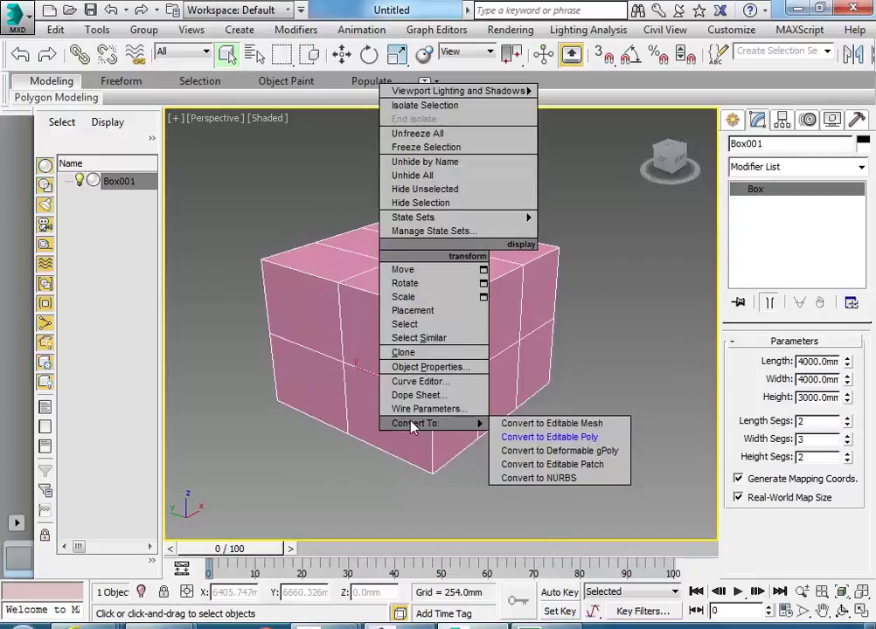
{"action": "left_click", "coordinate": [540, 437]}
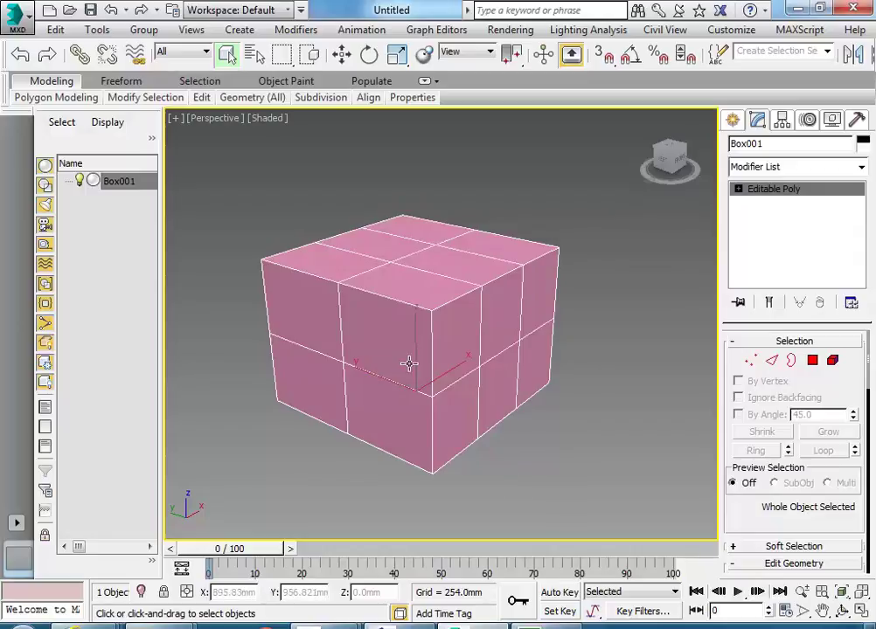
{"action": "mouse_move", "coordinate": [403, 346]}
{"action": "middle_mouse_down", "text": "alt"}
{"action": "mouse_move", "coordinate": [297, 295]}
{"action": "mouse_move", "coordinate": [233, 301]}
{"action": "mouse_move", "coordinate": [365, 215]}
{"action": "mouse_move", "coordinate": [324, 311]}
{"action": "mouse_move", "coordinate": [391, 365]}
{"action": "mouse_move", "coordinate": [374, 337]}
{"action": "mouse_move", "coordinate": [391, 329]}
{"action": "mouse_move", "coordinate": [387, 338]}
{"action": "middle_mouse_up", "text": "alt"}
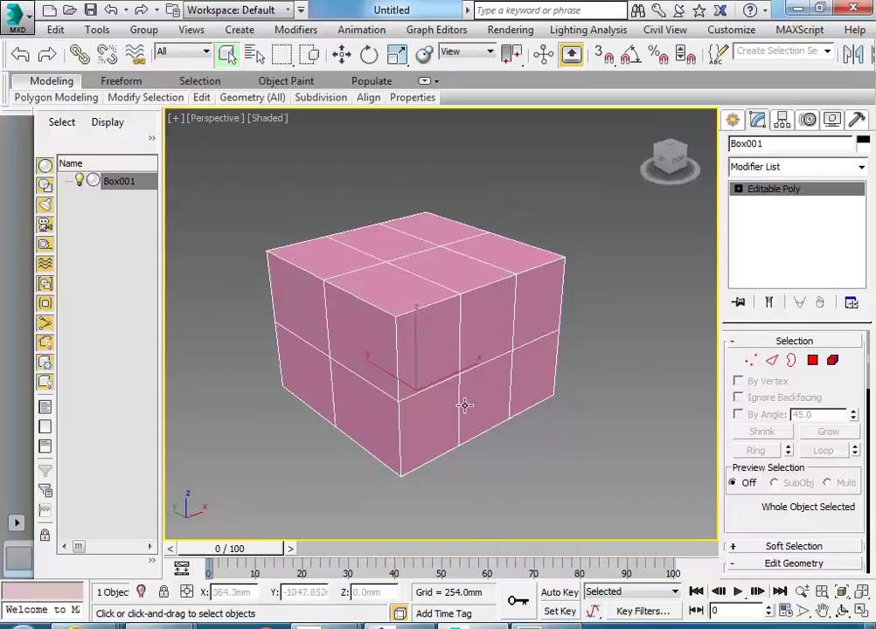
{"action": "middle_click_drag", "start_coordinate": [367, 315], "coordinate": [448, 414], "text": "alt"}
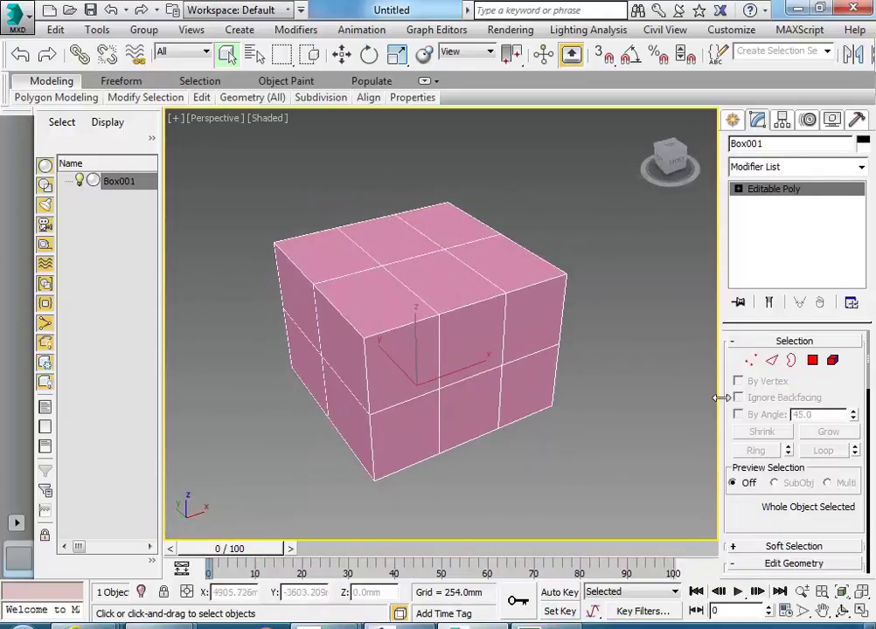
- In Polygon mode, select six front-face polygons and delete them
{"action": "left_click", "coordinate": [812, 362]}
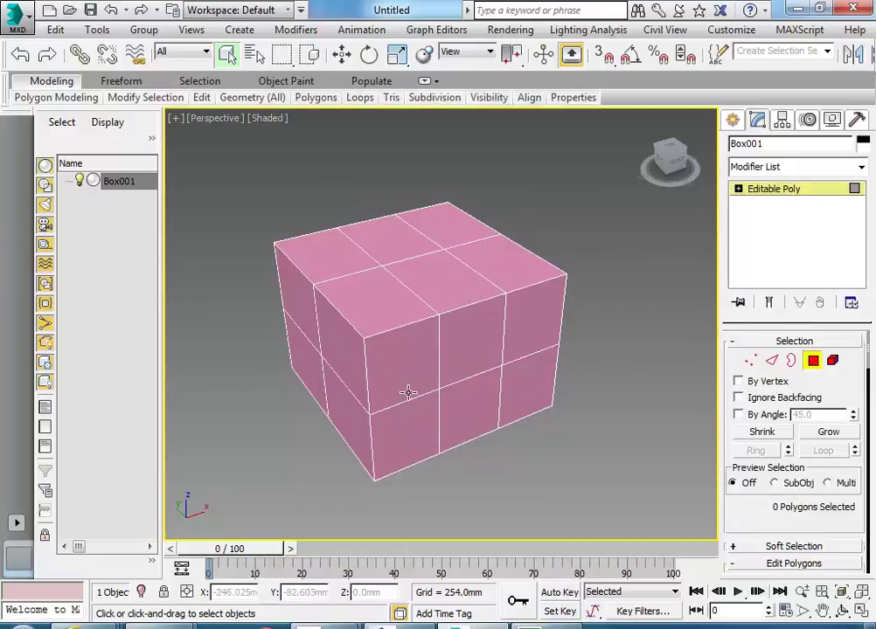
{"action": "middle_click_drag", "start_coordinate": [406, 407], "coordinate": [406, 268], "text": "alt"}
{"action": "left_click", "coordinate": [360, 302]}
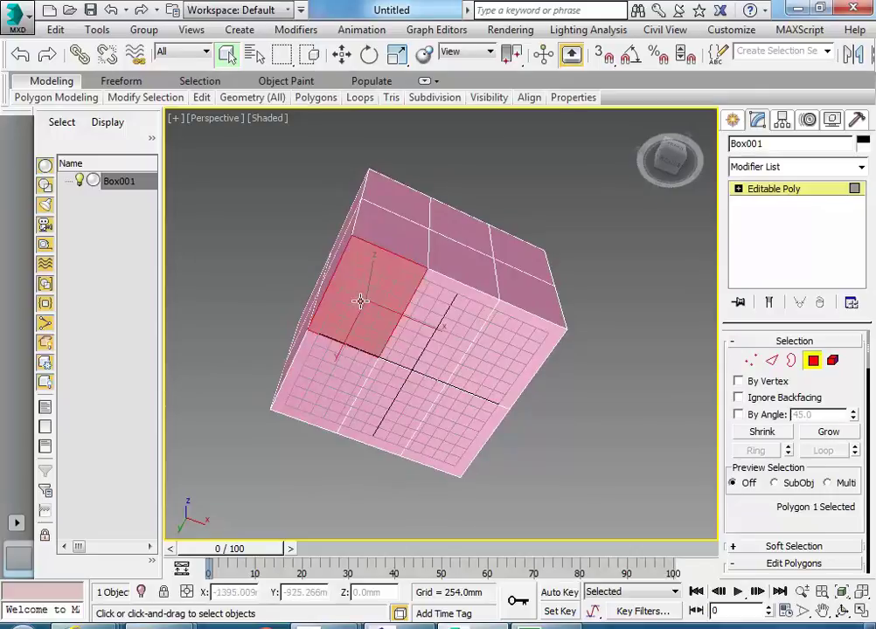
{"action": "left_click", "coordinate": [338, 382], "text": "ctrl"}
{"action": "left_click", "coordinate": [401, 400], "text": "ctrl"}
{"action": "left_click", "coordinate": [432, 345], "text": "ctrl"}
{"action": "left_click", "coordinate": [504, 358], "text": "ctrl"}
{"action": "left_click", "coordinate": [470, 424], "text": "ctrl"}
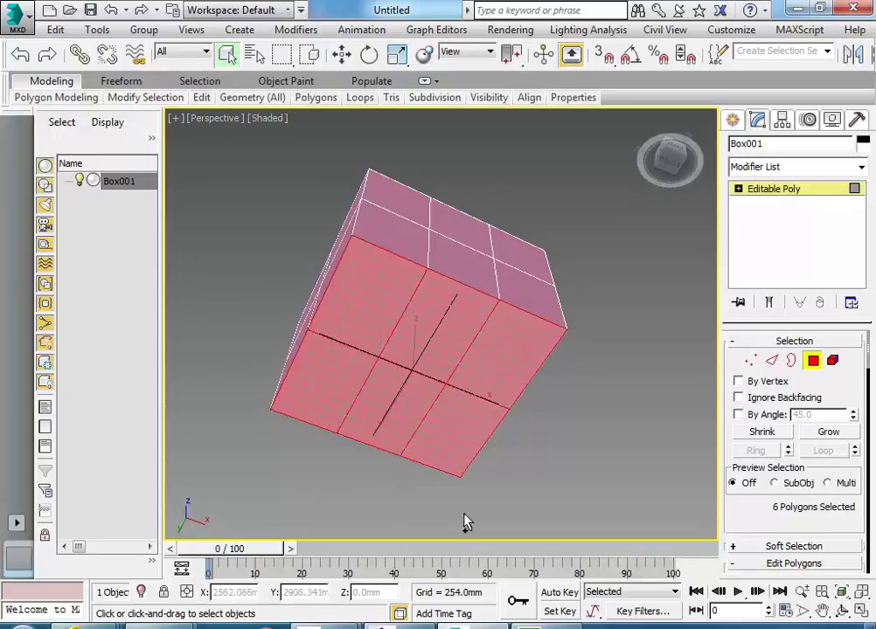
{"action": "key", "text": "Delete"}
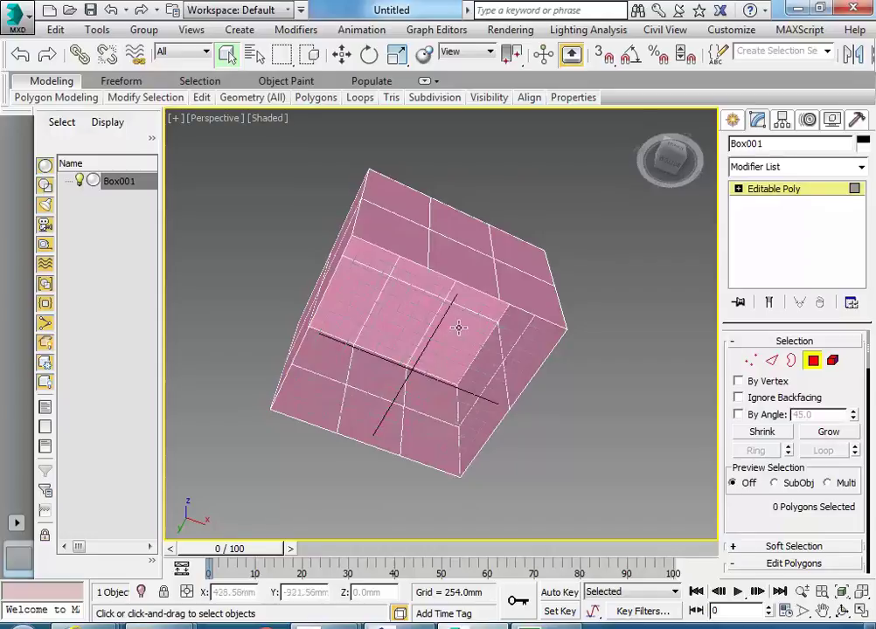
- Delete one more lower front face to open the doorway
{"action": "middle_click_drag", "start_coordinate": [464, 368], "coordinate": [483, 491], "text": "alt"}
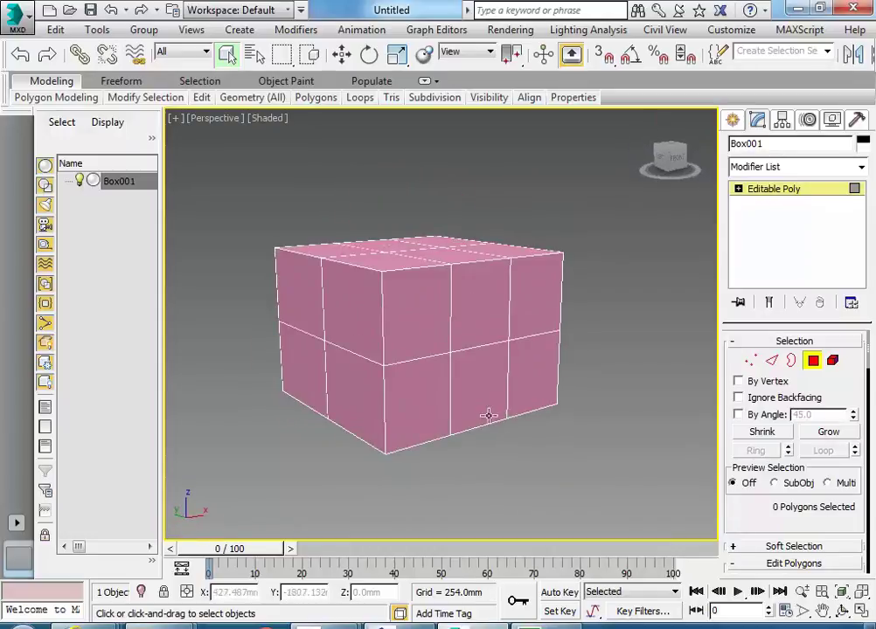
{"action": "left_click", "coordinate": [485, 377]}
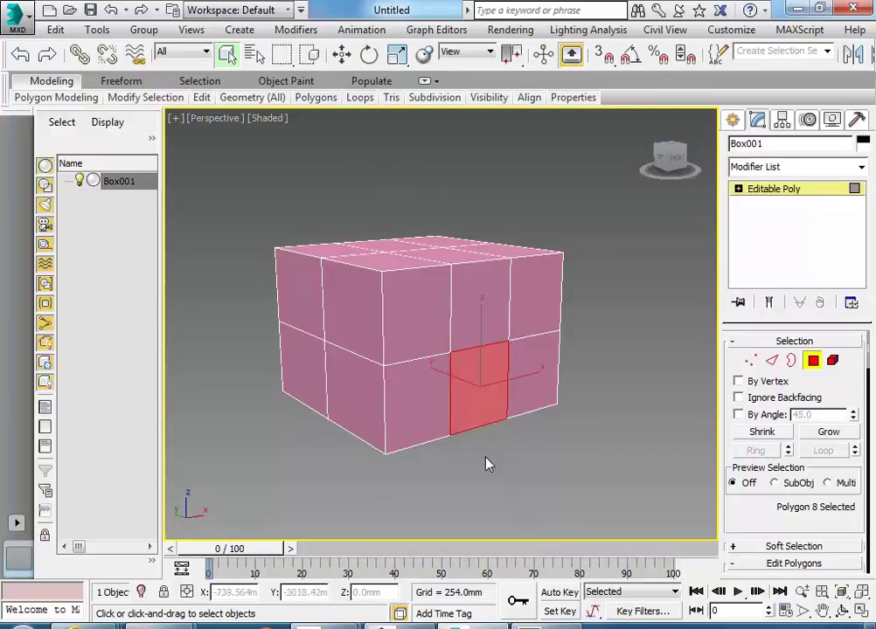
{"action": "key", "text": "Delete"}
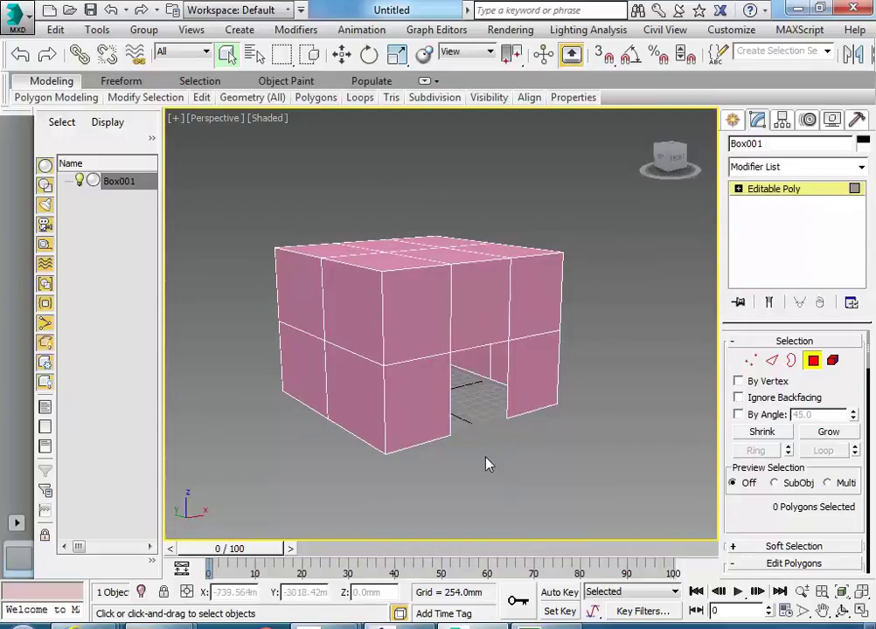
{"action": "middle_click_drag", "start_coordinate": [487, 463], "coordinate": [458, 403], "text": "alt"}
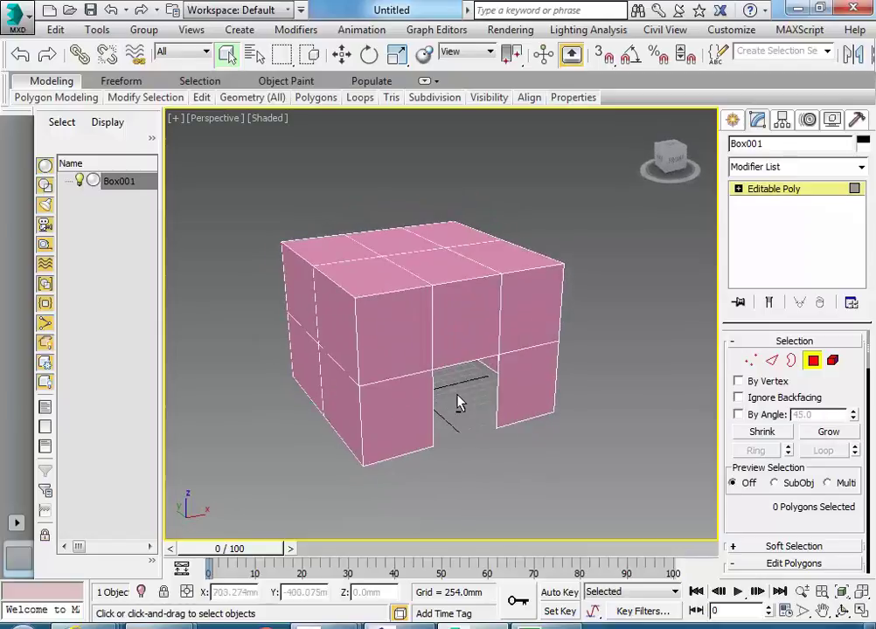
- In Vertex mode, select the vertices above the doorway and raise them
{"action": "left_click", "coordinate": [757, 362]}
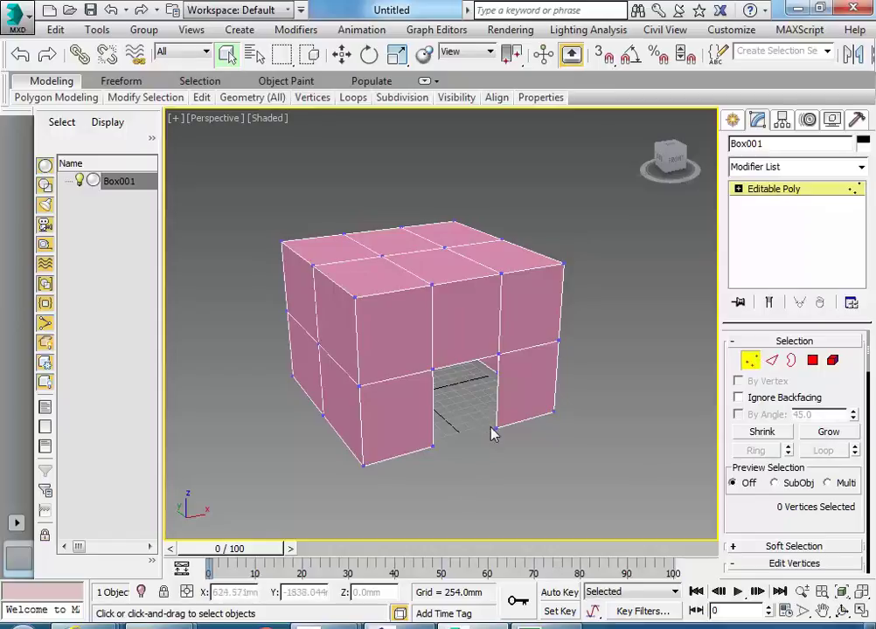
{"action": "middle_click_drag", "start_coordinate": [495, 434], "coordinate": [456, 405], "text": "alt"}
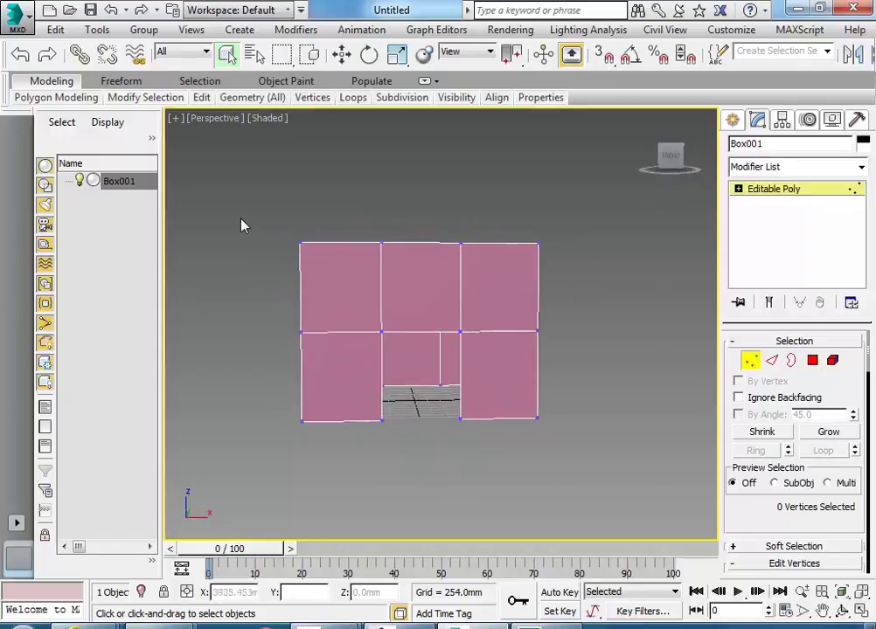
{"action": "left_click_drag", "start_coordinate": [239, 201], "coordinate": [600, 372]}
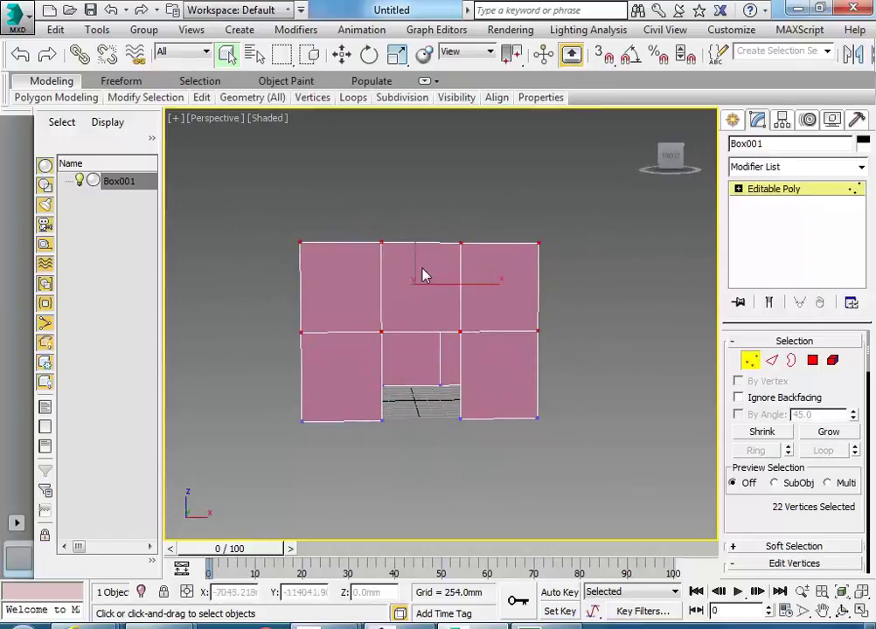
{"action": "middle_click_drag", "start_coordinate": [406, 301], "coordinate": [407, 323]}
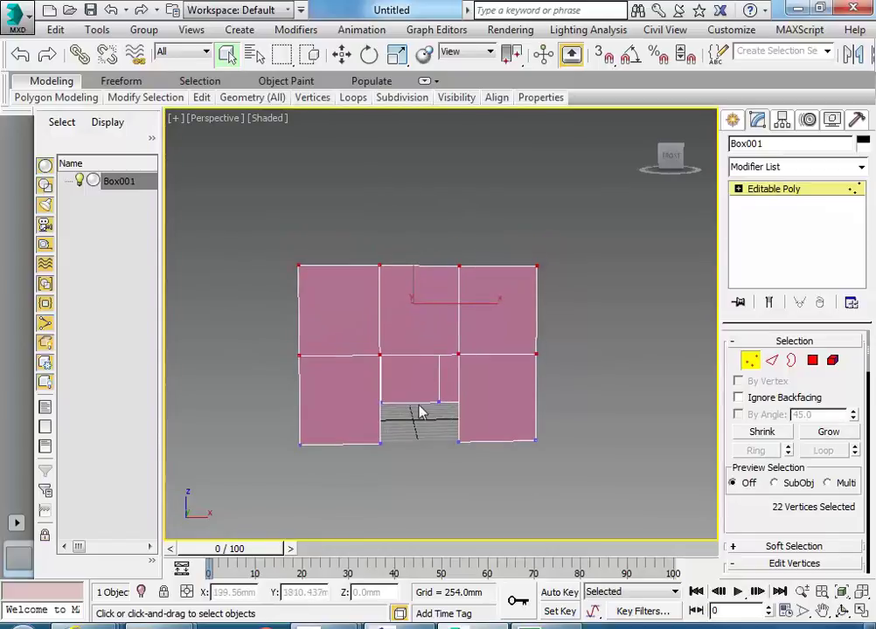
{"action": "left_click", "coordinate": [341, 55]}
{"action": "left_click_drag", "start_coordinate": [413, 253], "coordinate": [414, 201]}
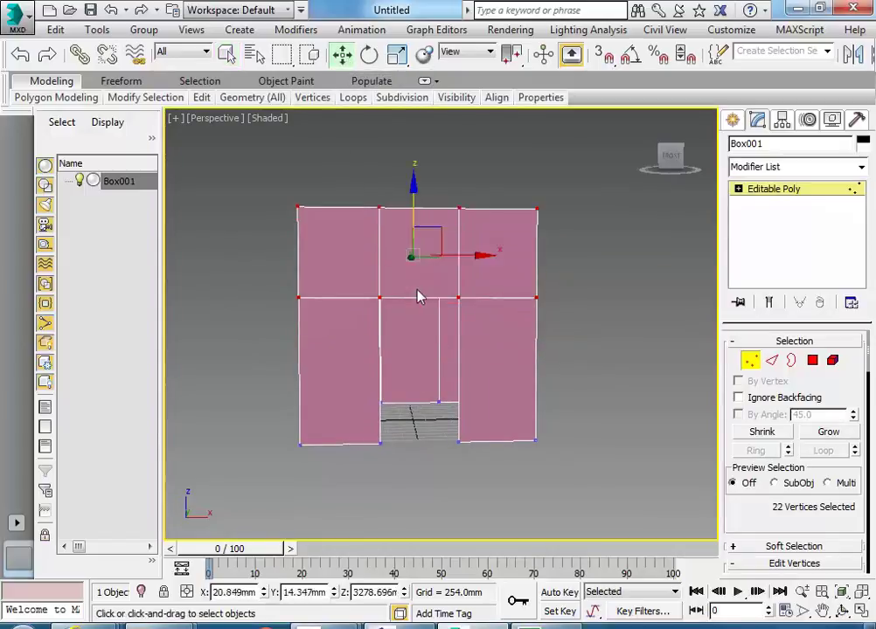
- Select the left-column vertices and push the left side outward
{"action": "middle_click_drag", "start_coordinate": [426, 310], "coordinate": [303, 231], "text": "alt"}
{"action": "left_click_drag", "start_coordinate": [254, 172], "coordinate": [342, 512]}
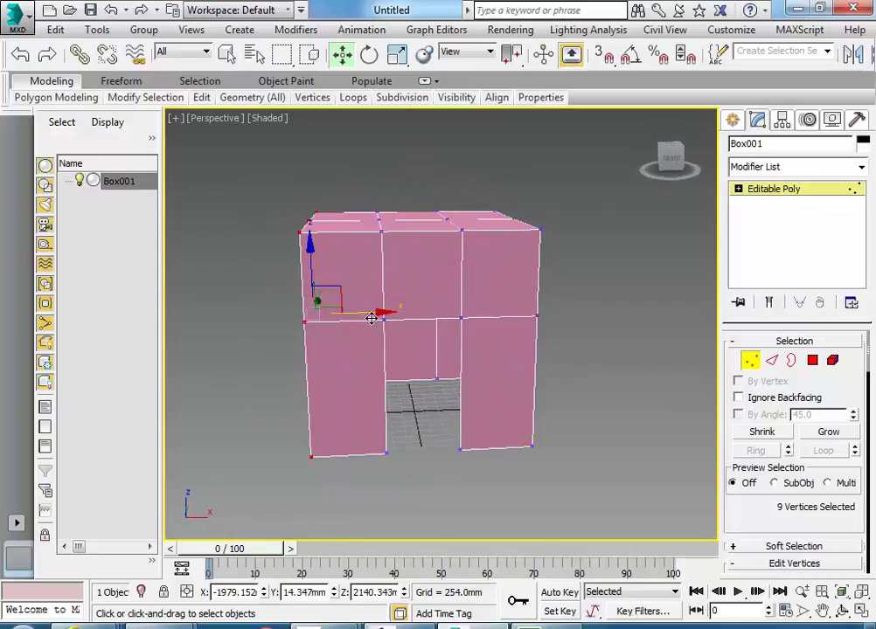
{"action": "left_click_drag", "start_coordinate": [368, 317], "coordinate": [300, 316]}
{"action": "middle_click_drag", "start_coordinate": [307, 346], "coordinate": [284, 345], "text": "alt"}
- Pull the top-right corner vertices outward
{"action": "middle_click_drag", "start_coordinate": [381, 377], "coordinate": [485, 373], "text": "alt"}
{"action": "left_click_drag", "start_coordinate": [514, 209], "coordinate": [612, 224]}
{"action": "middle_click_drag", "start_coordinate": [612, 224], "coordinate": [213, 175], "text": "alt"}
- Raise and widen the top-left corner, shifting the single left corner vertex outward
{"action": "left_click_drag", "start_coordinate": [321, 331], "coordinate": [318, 325]}
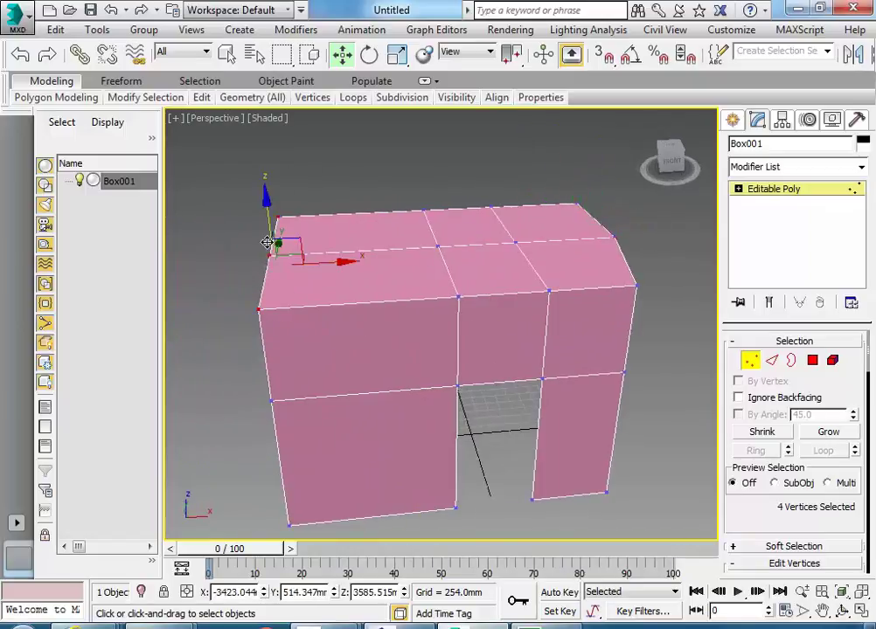
{"action": "left_click_drag", "start_coordinate": [264, 223], "coordinate": [265, 194]}
{"action": "left_click_drag", "start_coordinate": [335, 229], "coordinate": [262, 235]}
{"action": "left_click", "coordinate": [194, 272]}
{"action": "scroll", "coordinate": [250, 338], "scroll_direction": "up", "scroll_amount": 8}
{"action": "left_click_drag", "start_coordinate": [273, 284], "coordinate": [244, 300]}
{"action": "scroll", "coordinate": [317, 313], "scroll_direction": "down", "scroll_amount": 5}
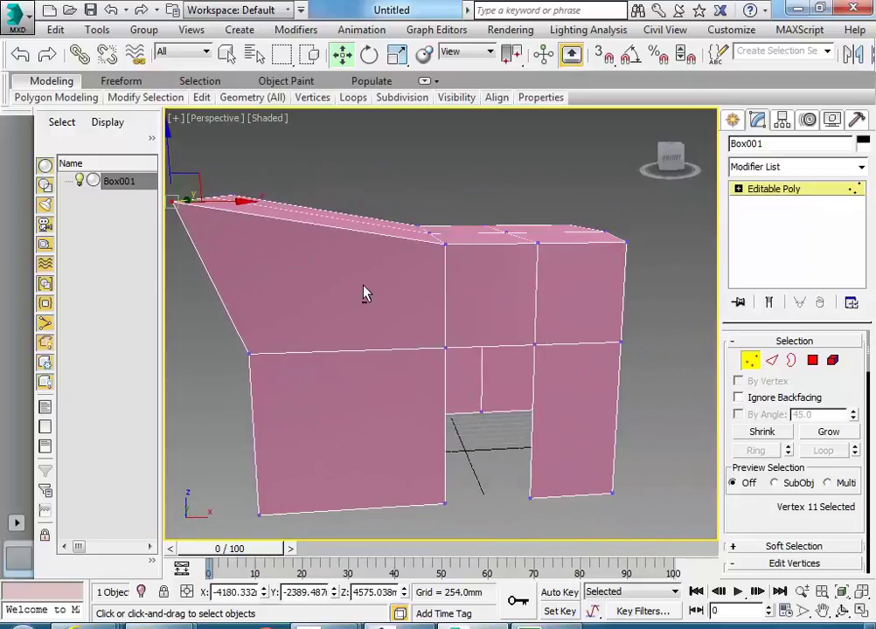
- In Edge mode, select the top front edge and push it backward
{"action": "left_click", "coordinate": [779, 359]}
{"action": "middle_click_drag", "start_coordinate": [404, 413], "coordinate": [449, 357]}
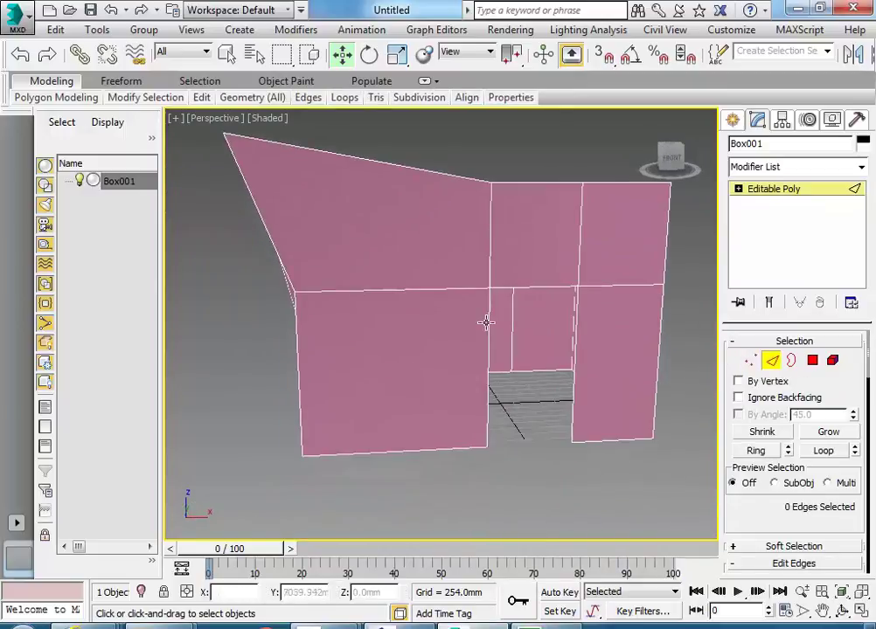
{"action": "left_click", "coordinate": [298, 371]}
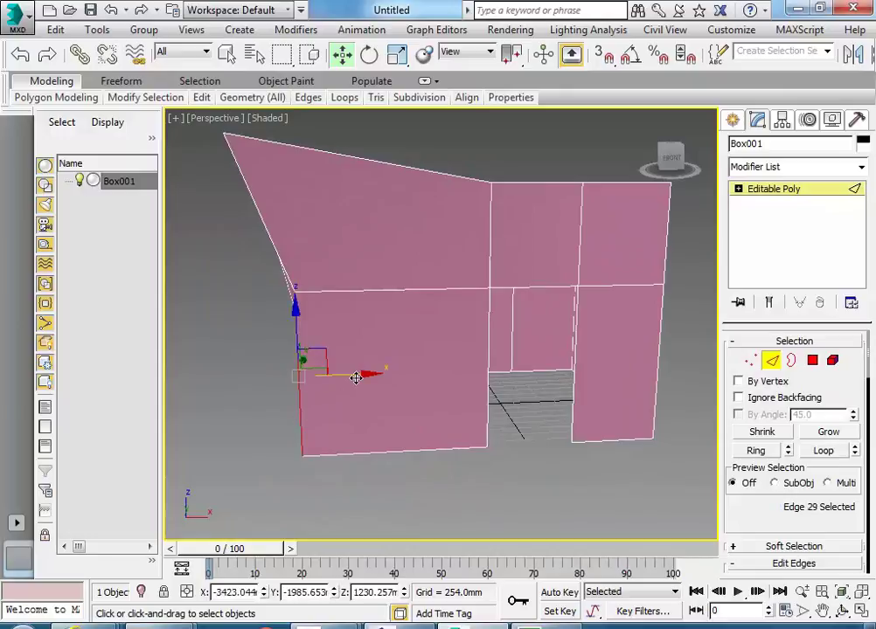
{"action": "middle_click_drag", "start_coordinate": [332, 379], "coordinate": [400, 321], "text": "alt"}
{"action": "middle_click_drag", "start_coordinate": [398, 272], "coordinate": [391, 374], "text": "alt"}
{"action": "left_click", "coordinate": [390, 396]}
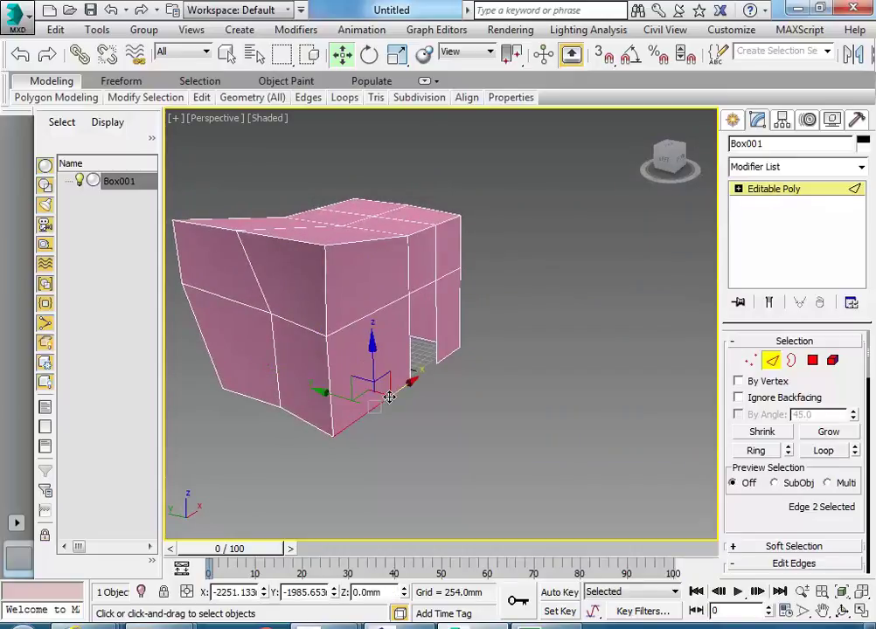
{"action": "left_click", "coordinate": [361, 242]}
{"action": "left_click_drag", "start_coordinate": [326, 236], "coordinate": [333, 234]}
{"action": "middle_click_drag", "start_coordinate": [333, 234], "coordinate": [386, 323], "text": "alt"}
- Select the right-column edges and window-select the ten top edges, toggling Window/Crossing
{"action": "left_click", "coordinate": [481, 241]}
{"action": "left_click_drag", "start_coordinate": [434, 190], "coordinate": [471, 246]}
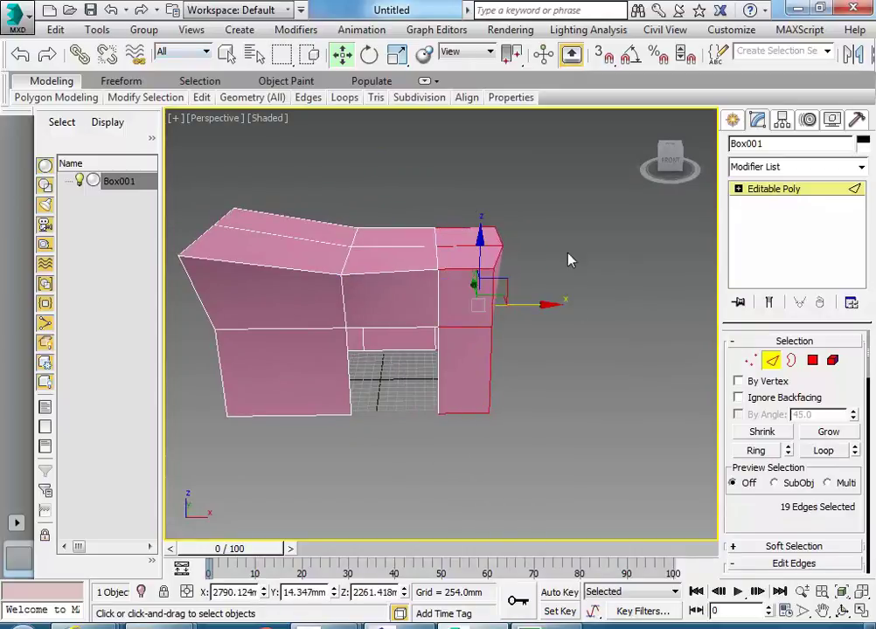
{"action": "middle_click_drag", "start_coordinate": [569, 254], "coordinate": [533, 249], "text": "alt"}
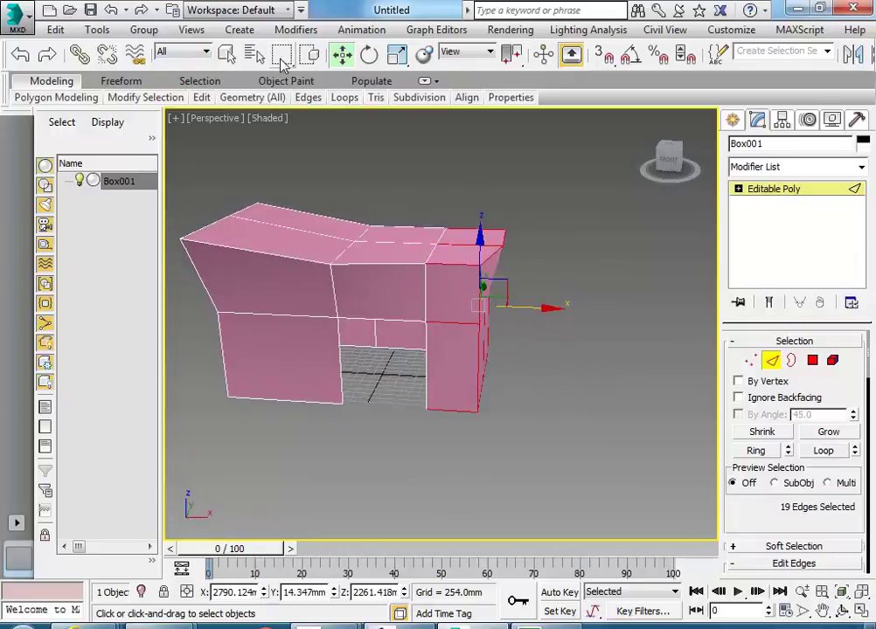
{"action": "left_click", "coordinate": [310, 56]}
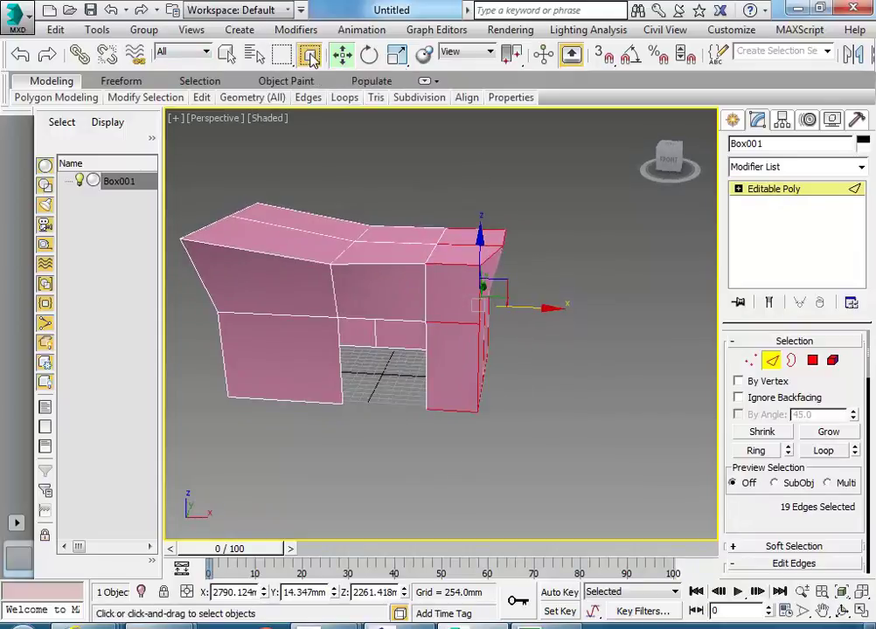
{"action": "left_click", "coordinate": [311, 56]}
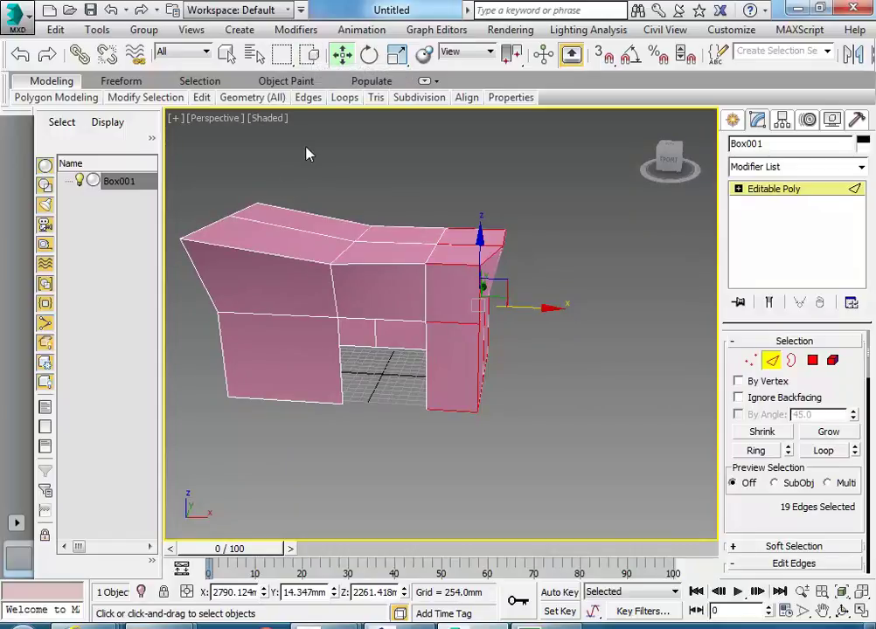
{"action": "left_click_drag", "start_coordinate": [442, 225], "coordinate": [443, 225]}
{"action": "left_click_drag", "start_coordinate": [492, 138], "coordinate": [365, 255]}
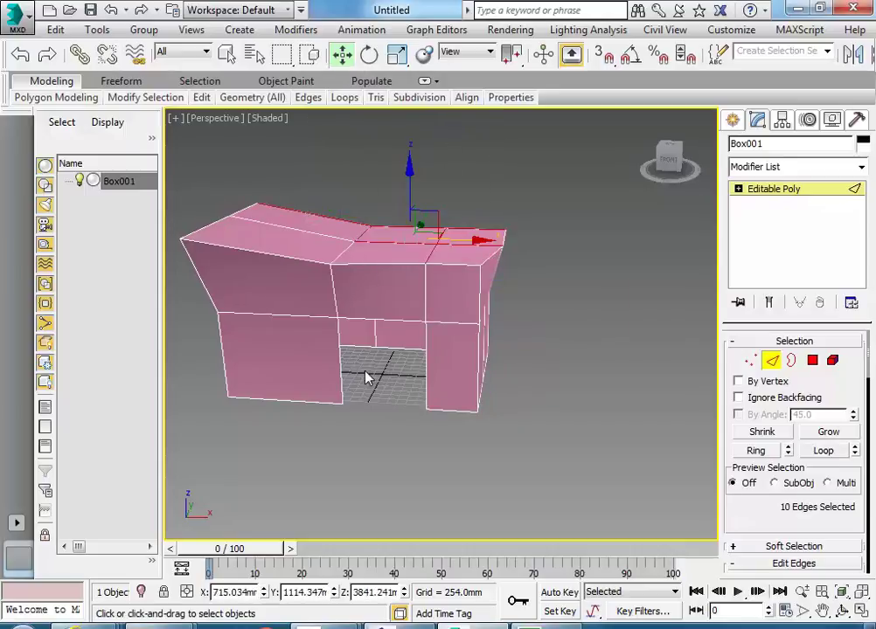
{"action": "left_click", "coordinate": [310, 55]}
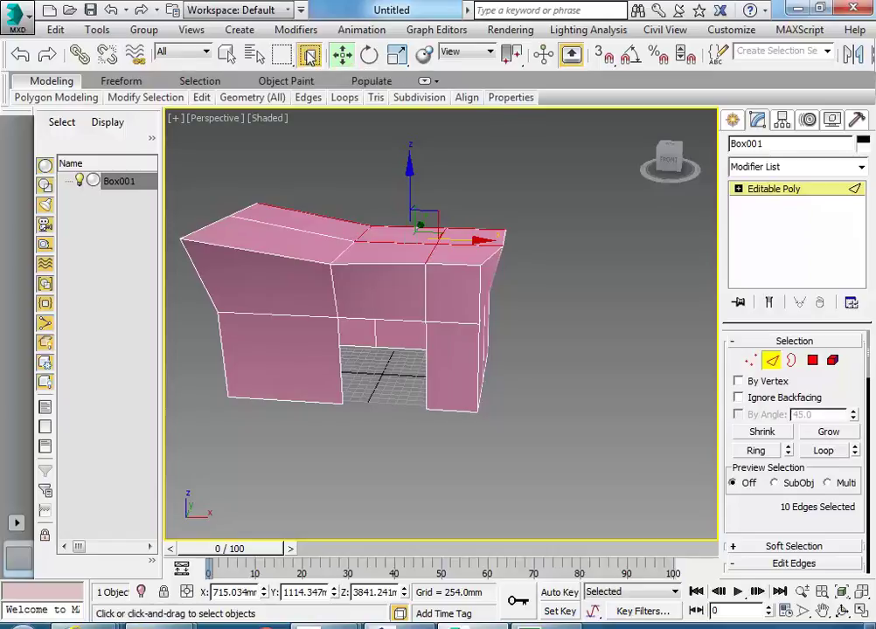
{"action": "left_click", "coordinate": [312, 56]}
{"action": "left_click", "coordinate": [310, 55]}
- Move the right vertical edge to bend the box's right side
{"action": "middle_click_drag", "start_coordinate": [501, 295], "coordinate": [464, 301], "text": "alt"}
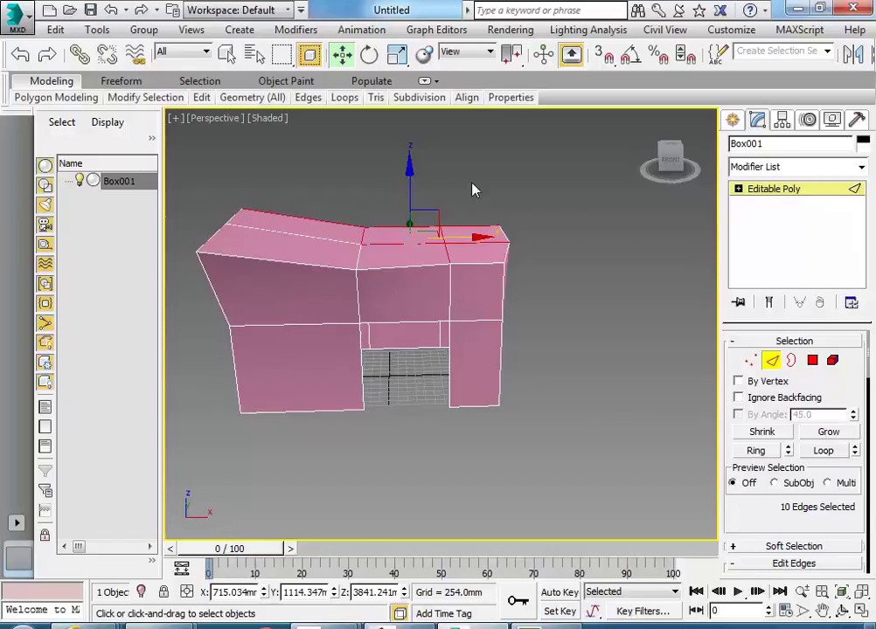
{"action": "left_click_drag", "start_coordinate": [537, 463], "coordinate": [548, 476]}
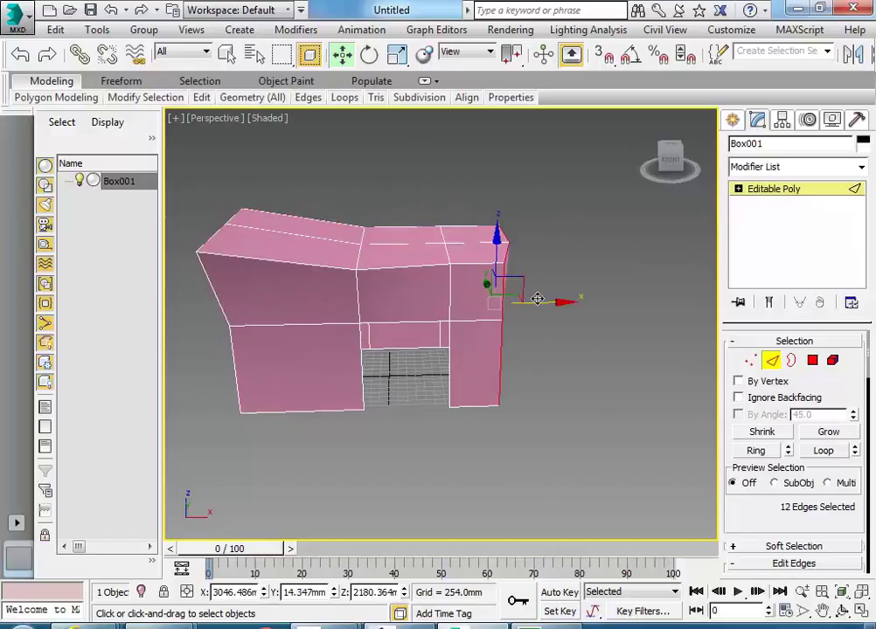
{"action": "middle_click_drag", "start_coordinate": [583, 308], "coordinate": [479, 377], "text": "alt"}
{"action": "left_click", "coordinate": [442, 403]}
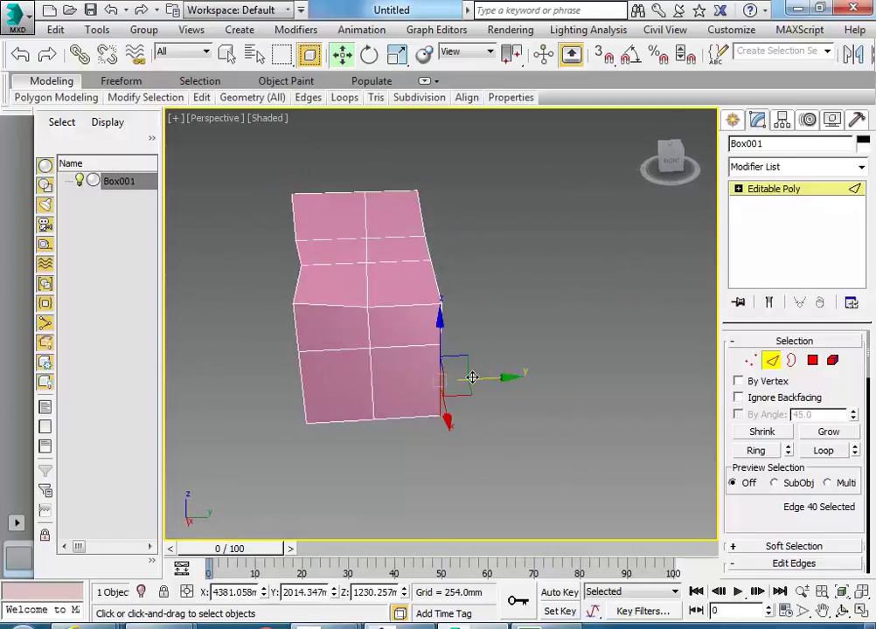
{"action": "left_click_drag", "start_coordinate": [475, 377], "coordinate": [453, 440]}
- Select two top front edges and pull them back
{"action": "middle_click_drag", "start_coordinate": [454, 440], "coordinate": [404, 426], "text": "alt"}
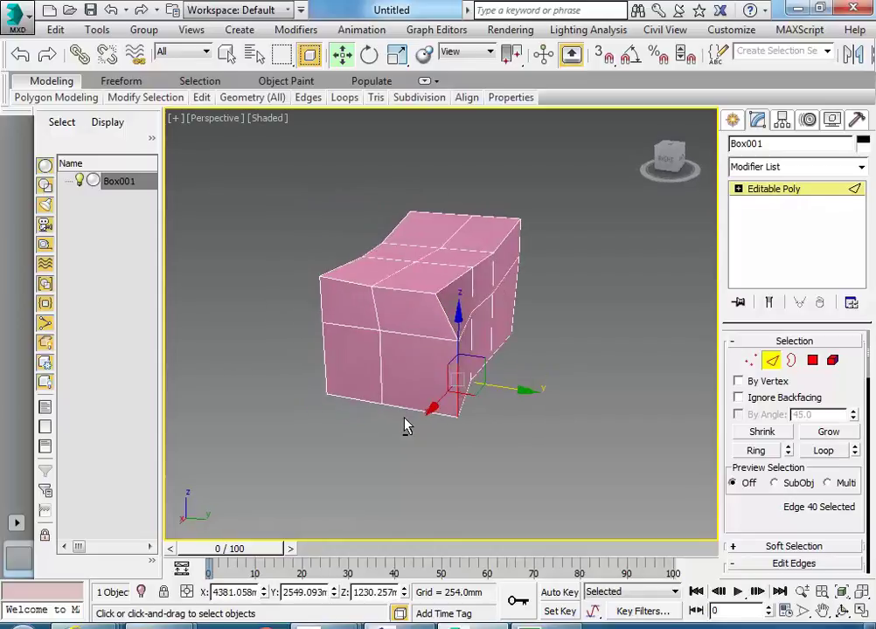
{"action": "left_click", "coordinate": [415, 292]}
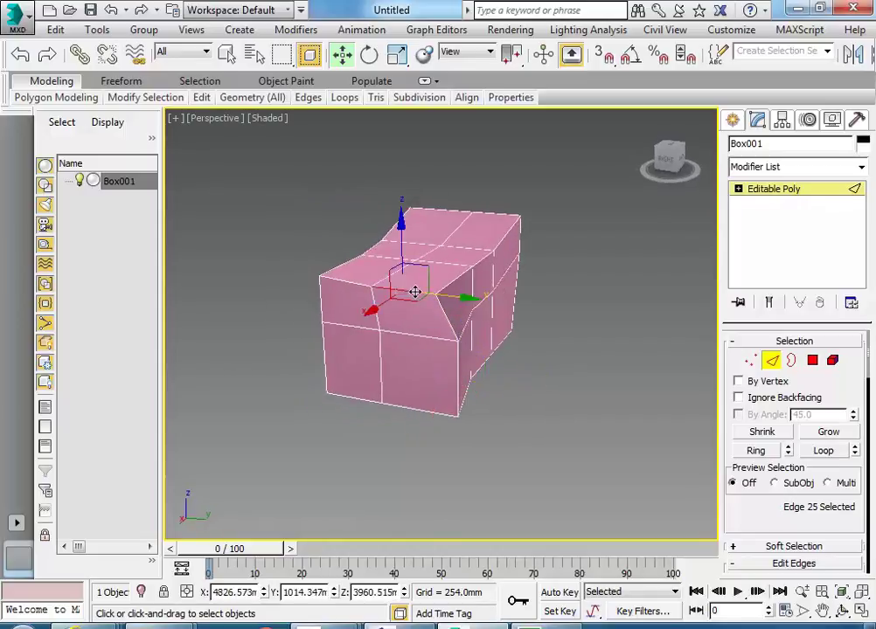
{"action": "left_click", "coordinate": [475, 285]}
{"action": "left_click_drag", "start_coordinate": [508, 289], "coordinate": [488, 289]}
- Select further top and right edges, viewing the box from several angles
{"action": "middle_click_drag", "start_coordinate": [418, 323], "coordinate": [574, 324], "text": "alt"}
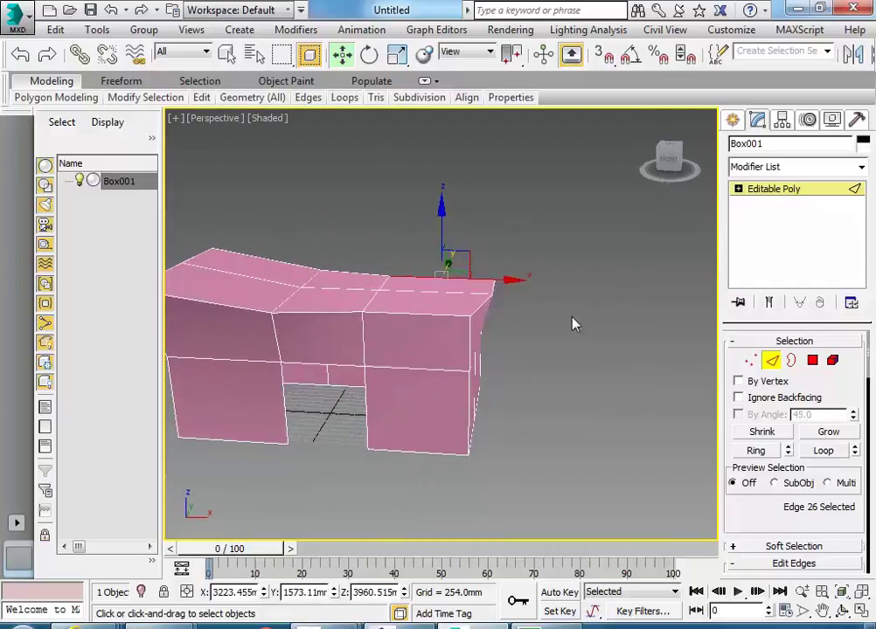
{"action": "left_click", "coordinate": [482, 308]}
{"action": "middle_click_drag", "start_coordinate": [522, 332], "coordinate": [511, 311], "text": "alt"}
{"action": "left_click", "coordinate": [511, 276], "text": "ctrl"}
{"action": "middle_click_drag", "start_coordinate": [453, 362], "coordinate": [443, 401], "text": "alt"}
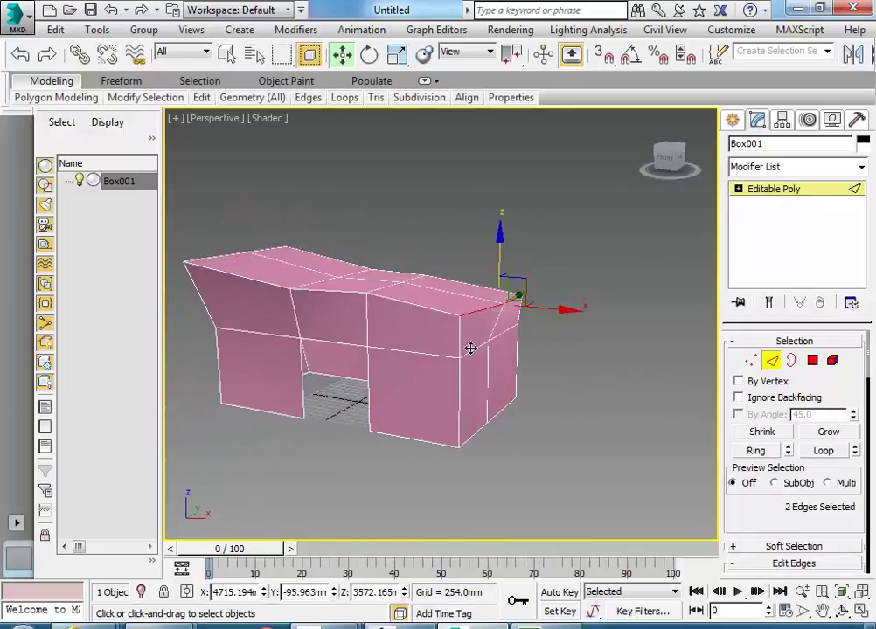
{"action": "left_click", "coordinate": [470, 348]}
{"action": "middle_click_drag", "start_coordinate": [476, 313], "coordinate": [425, 425], "text": "alt"}
{"action": "middle_click_drag", "start_coordinate": [540, 418], "coordinate": [446, 447], "text": "alt"}
- Select the front-left edge and two base edges, and move them left
{"action": "left_click", "coordinate": [447, 400]}
{"action": "middle_click_drag", "start_coordinate": [486, 397], "coordinate": [546, 413], "text": "alt"}
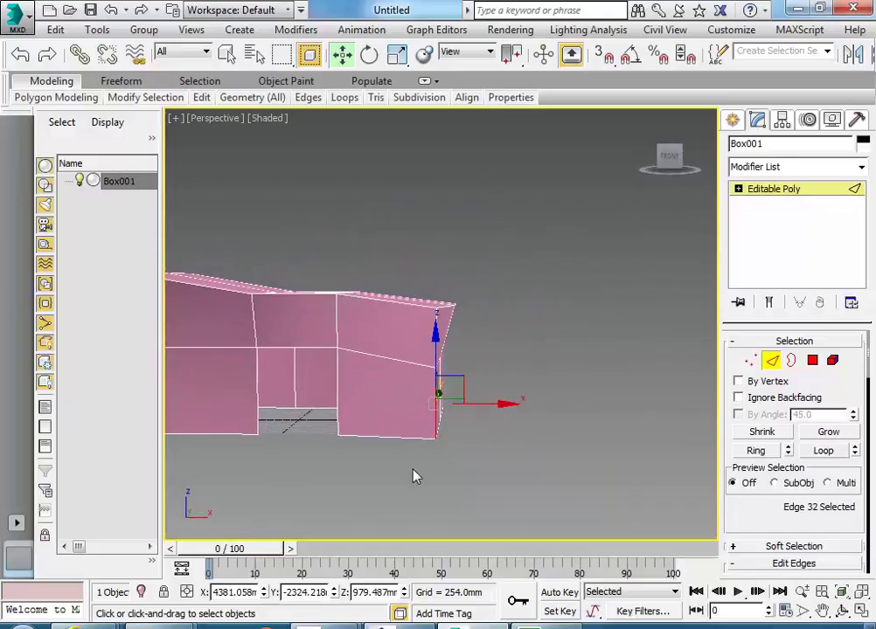
{"action": "left_click", "coordinate": [472, 415], "text": "ctrl"}
{"action": "left_click_drag", "start_coordinate": [483, 423], "coordinate": [435, 447]}
{"action": "middle_click_drag", "start_coordinate": [398, 449], "coordinate": [467, 451], "text": "alt"}
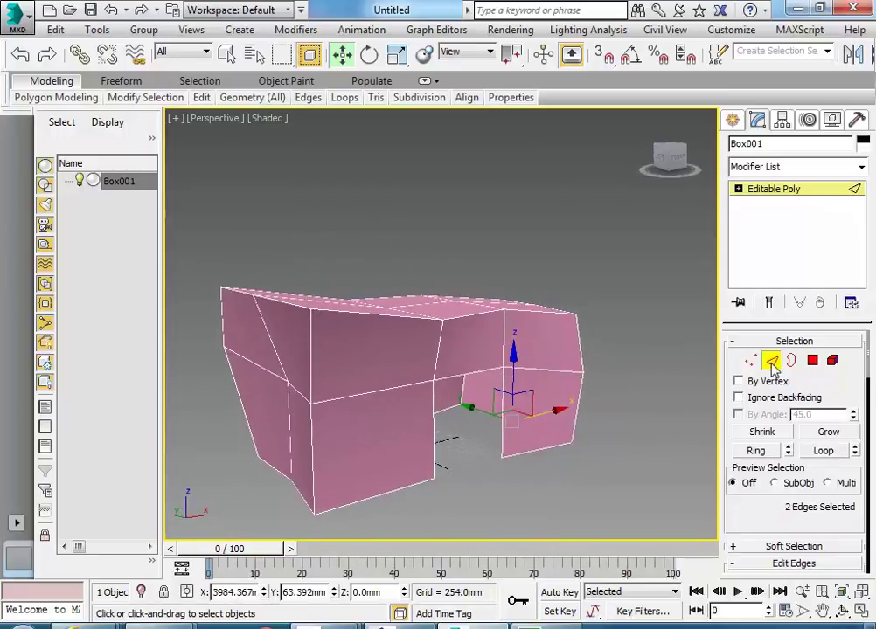
- Exit sub-object mode to work on the whole Box001 object
{"action": "left_click", "coordinate": [812, 361]}
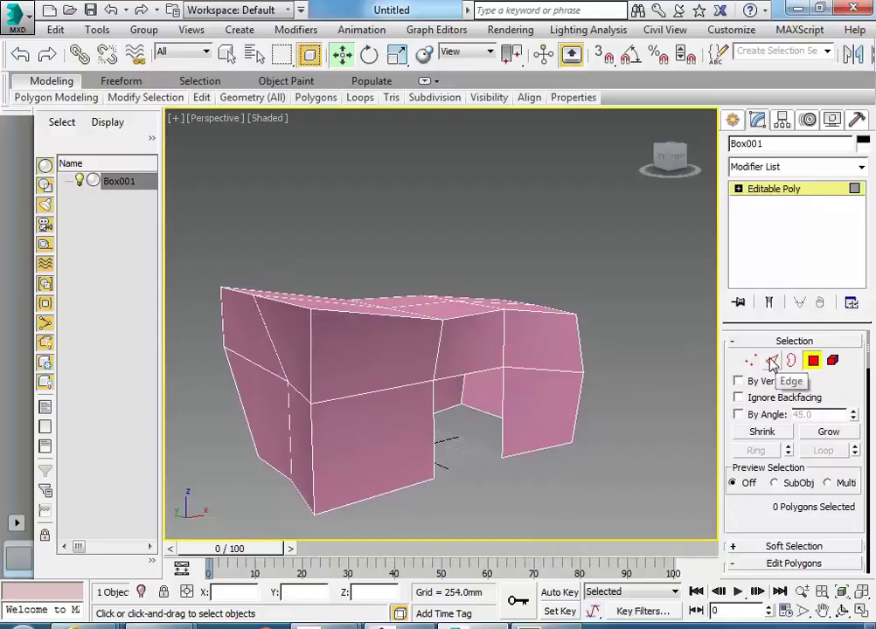
{"action": "left_click", "coordinate": [772, 361]}
{"action": "left_click", "coordinate": [750, 361]}
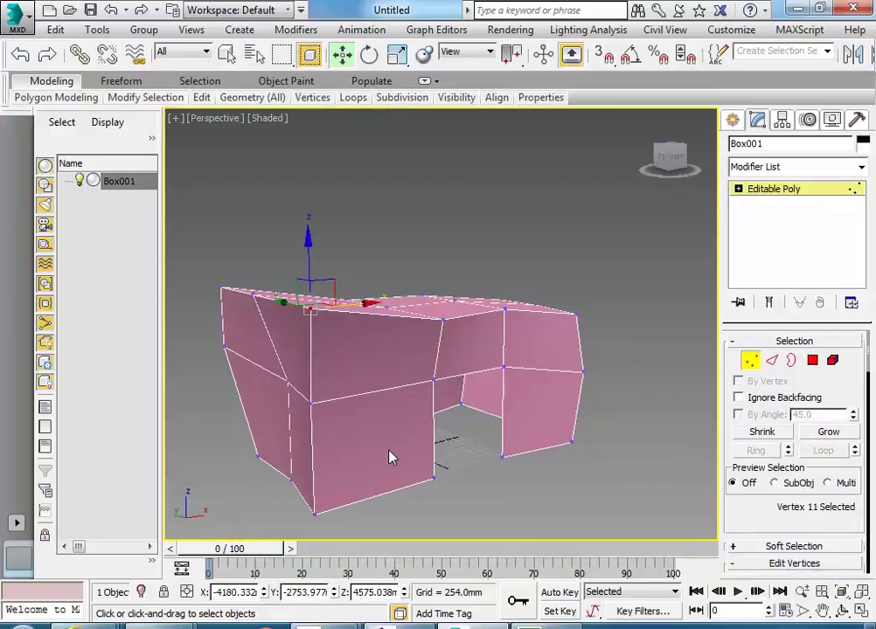
{"action": "left_click", "coordinate": [751, 362]}
{"action": "scroll", "coordinate": [493, 426], "scroll_direction": "up", "scroll_amount": 8}
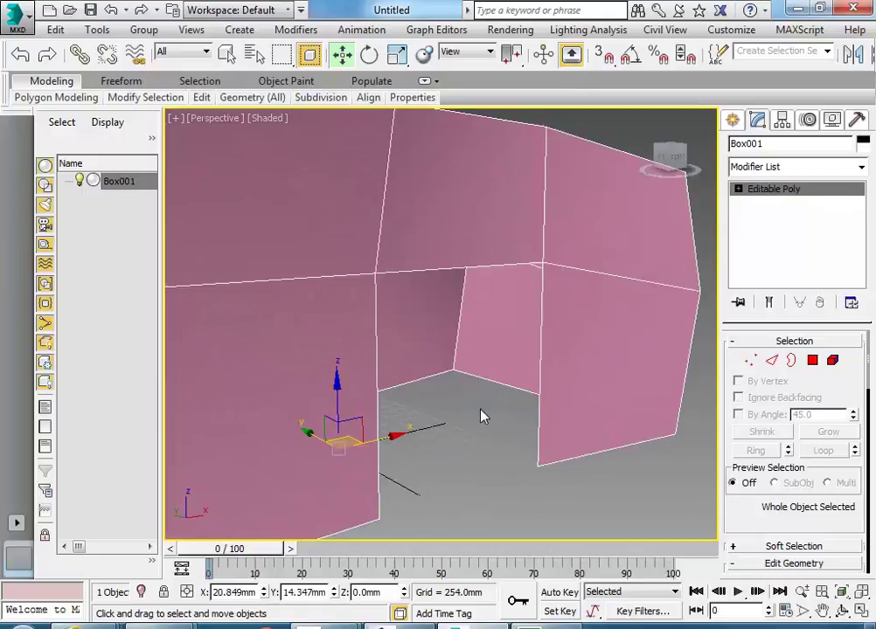
{"action": "scroll", "coordinate": [485, 417], "scroll_direction": "down", "scroll_amount": 4}
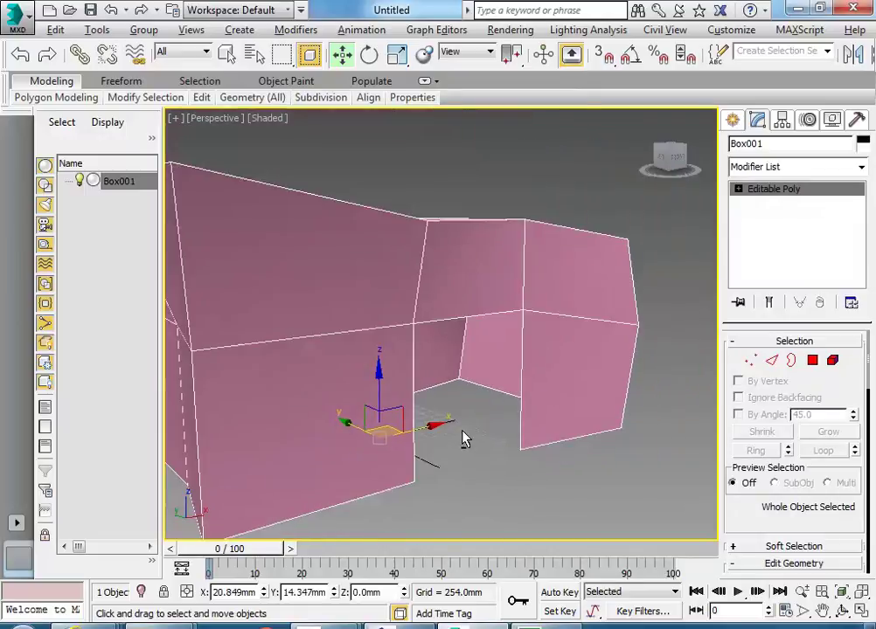
{"action": "mouse_move", "coordinate": [465, 438]}
{"action": "middle_mouse_down", "text": "alt"}
{"action": "mouse_move", "coordinate": [330, 406]}
{"action": "mouse_move", "coordinate": [287, 443]}
{"action": "mouse_move", "coordinate": [456, 451]}
{"action": "middle_mouse_up", "text": "alt"}
{"action": "scroll", "coordinate": [435, 439], "scroll_direction": "down", "scroll_amount": 4}
{"action": "scroll", "coordinate": [487, 421], "scroll_direction": "up", "scroll_amount": 2}
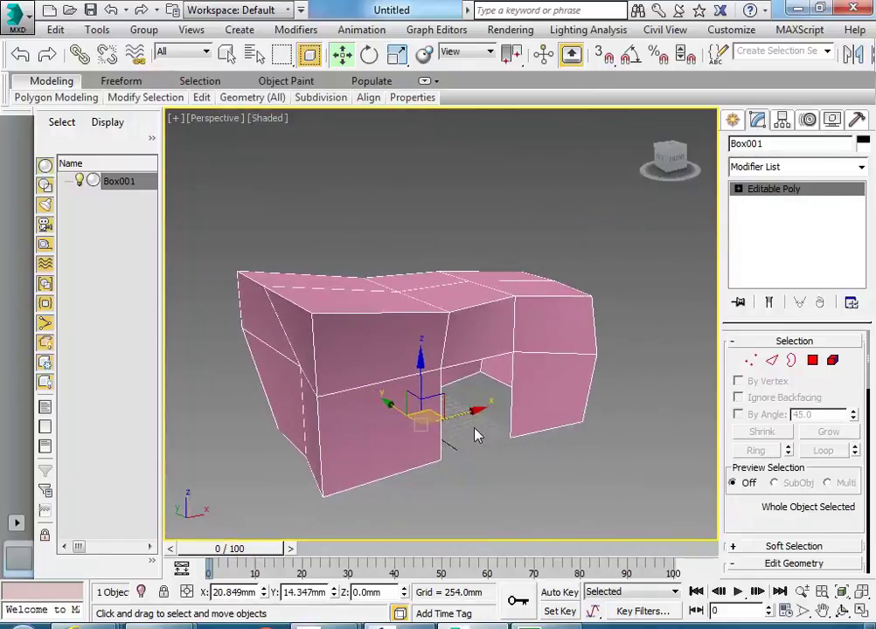
{"action": "scroll", "coordinate": [488, 422], "scroll_direction": "up", "scroll_amount": 2}
{"action": "scroll", "coordinate": [487, 420], "scroll_direction": "down", "scroll_amount": 3}
{"action": "middle_click_drag", "start_coordinate": [487, 421], "coordinate": [494, 411]}
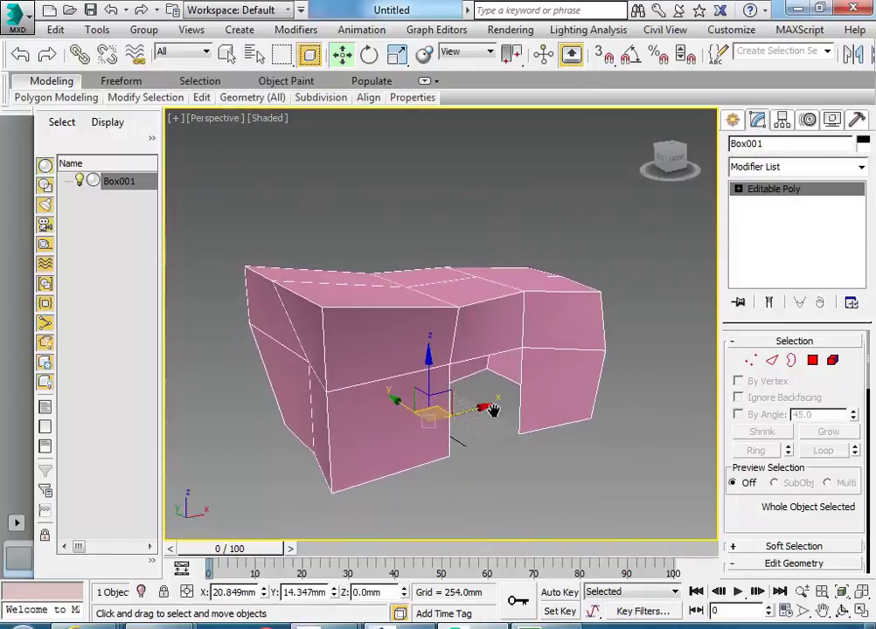
- Add a Shell modifier with Inner 0 mm and Outer about 240 mm
{"action": "left_click", "coordinate": [794, 168]}
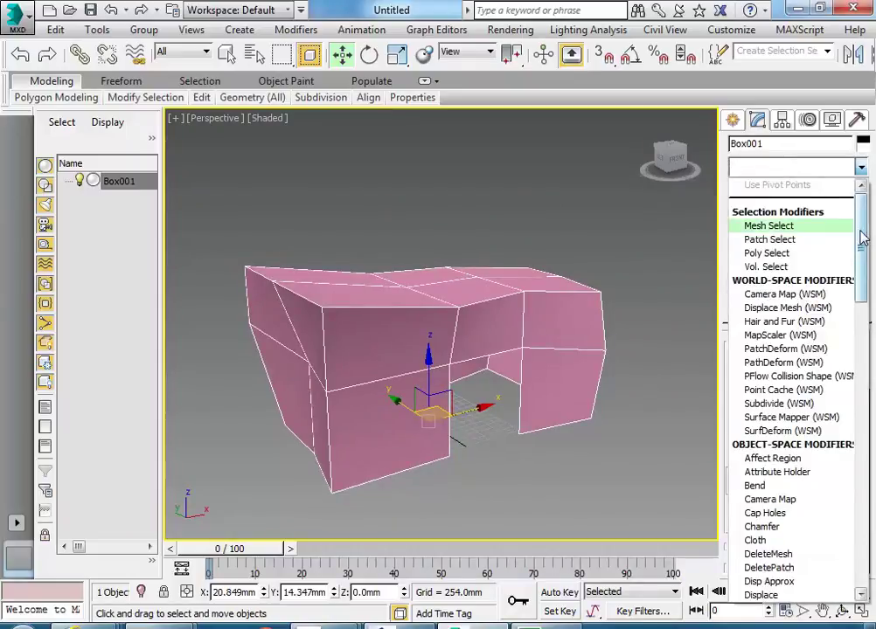
{"action": "left_click_drag", "start_coordinate": [862, 239], "coordinate": [858, 446]}
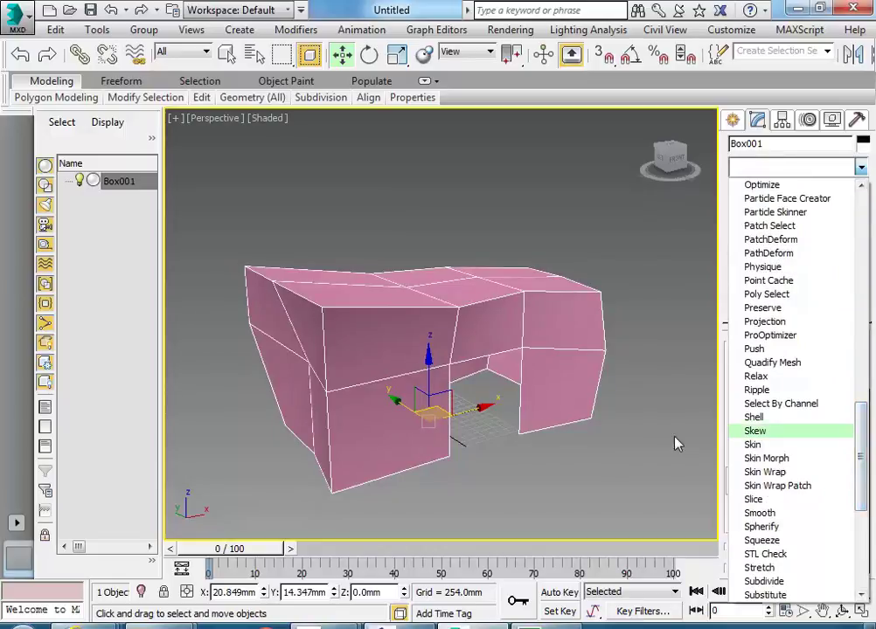
{"action": "left_click", "coordinate": [765, 419]}
{"action": "left_click_drag", "start_coordinate": [854, 391], "coordinate": [841, 403]}
{"action": "middle_click_drag", "start_coordinate": [498, 399], "coordinate": [375, 295], "text": "alt"}
{"action": "scroll", "coordinate": [367, 309], "scroll_direction": "up", "scroll_amount": 5}
{"action": "scroll", "coordinate": [367, 309], "scroll_direction": "up", "scroll_amount": 2}
{"action": "scroll", "coordinate": [367, 308], "scroll_direction": "down", "scroll_amount": 3}
{"action": "scroll", "coordinate": [377, 319], "scroll_direction": "down", "scroll_amount": 3}
{"action": "middle_click_drag", "start_coordinate": [450, 312], "coordinate": [426, 312]}
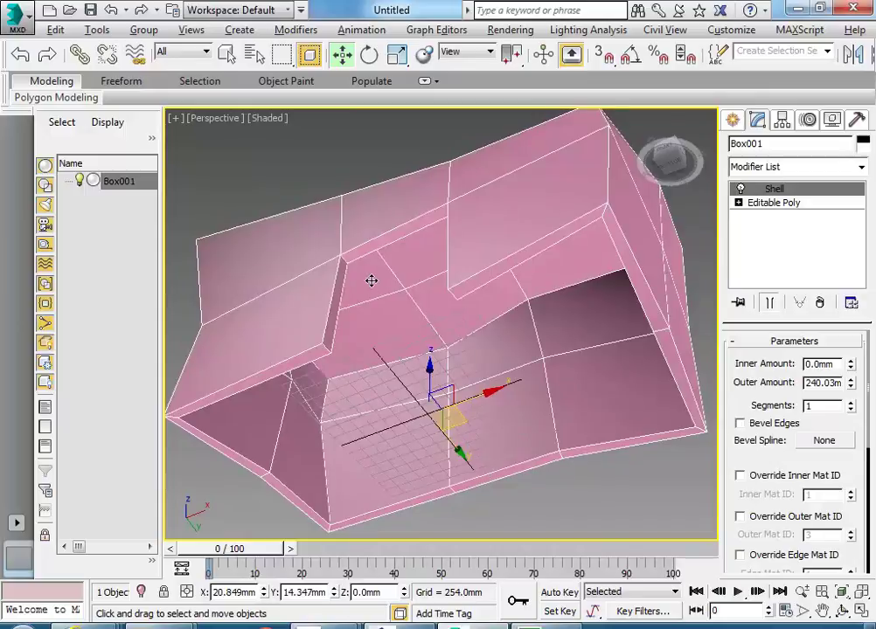
{"action": "middle_click_drag", "start_coordinate": [371, 281], "coordinate": [486, 398], "text": "alt"}
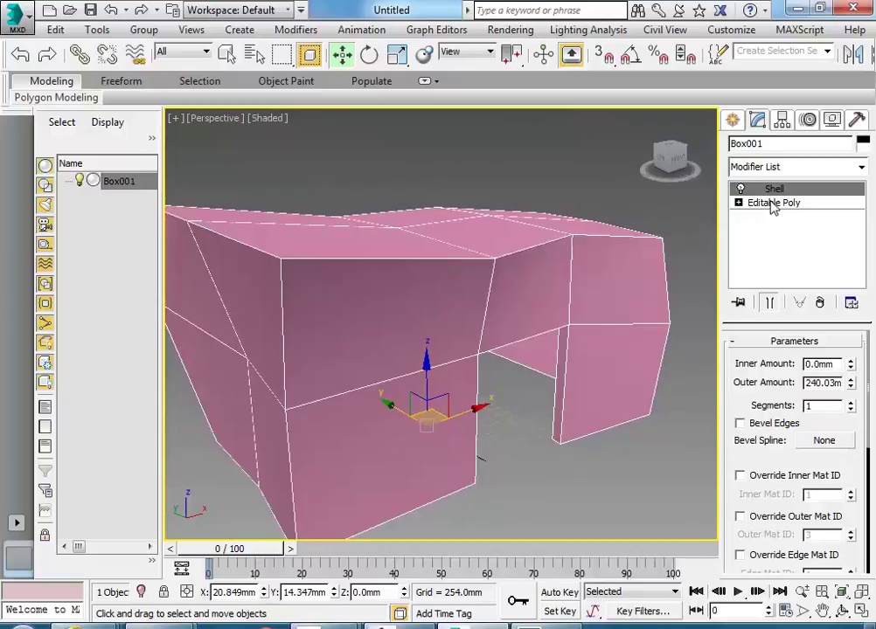
- Return to Box001's Editable Poly base mesh below the Shell modifier
{"action": "left_click", "coordinate": [773, 203]}
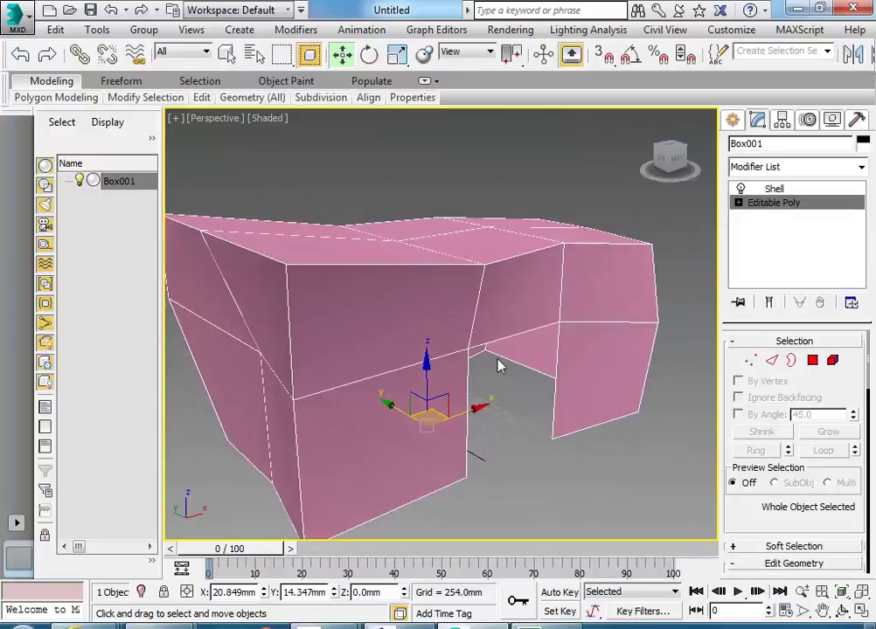
{"action": "middle_click_drag", "start_coordinate": [495, 353], "coordinate": [393, 513], "text": "alt"}
{"action": "scroll", "coordinate": [508, 357], "scroll_direction": "down", "scroll_amount": 5}
{"action": "scroll", "coordinate": [509, 360], "scroll_direction": "up", "scroll_amount": 5}
- At Vertex level, move the bottom and front-corner vertices left along X
{"action": "left_click", "coordinate": [750, 360]}
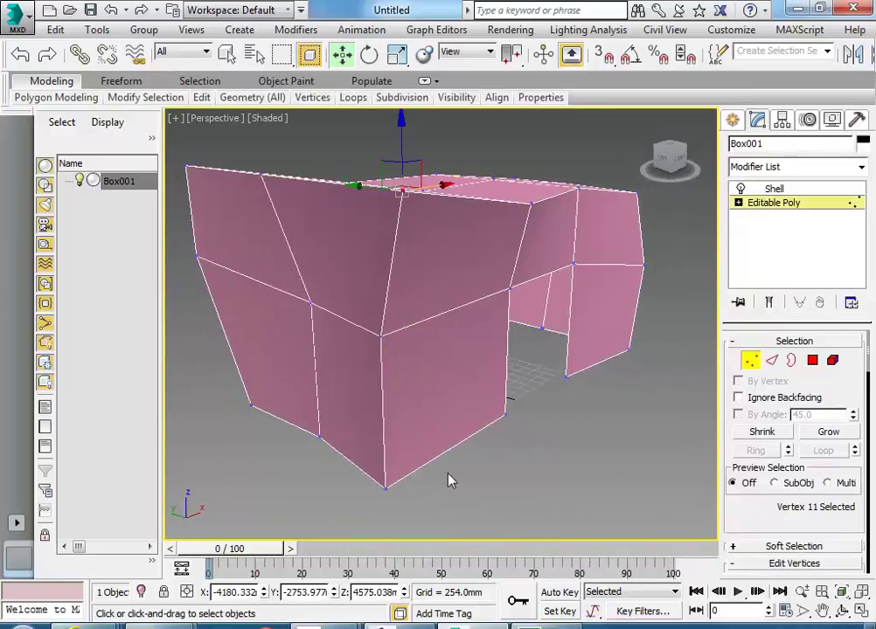
{"action": "left_click", "coordinate": [381, 487]}
{"action": "left_click_drag", "start_coordinate": [423, 468], "coordinate": [403, 472]}
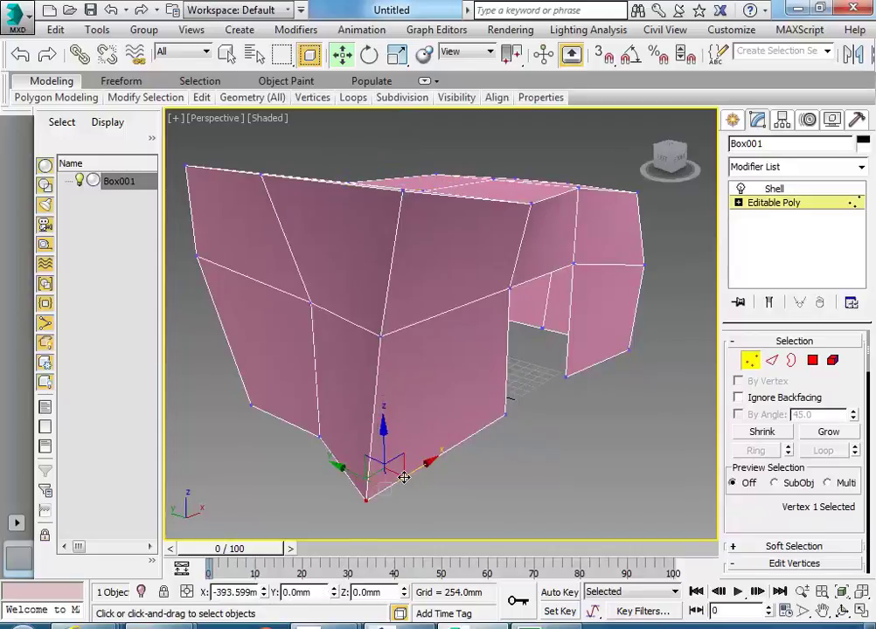
{"action": "left_click", "coordinate": [380, 339]}
{"action": "left_click_drag", "start_coordinate": [415, 331], "coordinate": [403, 331]}
{"action": "scroll", "coordinate": [426, 361], "scroll_direction": "up", "scroll_amount": 3}
{"action": "middle_click_drag", "start_coordinate": [427, 361], "coordinate": [460, 307], "text": "alt"}
{"action": "scroll", "coordinate": [506, 332], "scroll_direction": "up", "scroll_amount": 4}
{"action": "scroll", "coordinate": [494, 295], "scroll_direction": "down", "scroll_amount": 8}
{"action": "middle_click_drag", "start_coordinate": [513, 311], "coordinate": [533, 372], "text": "alt"}
{"action": "scroll", "coordinate": [419, 407], "scroll_direction": "up", "scroll_amount": 2}
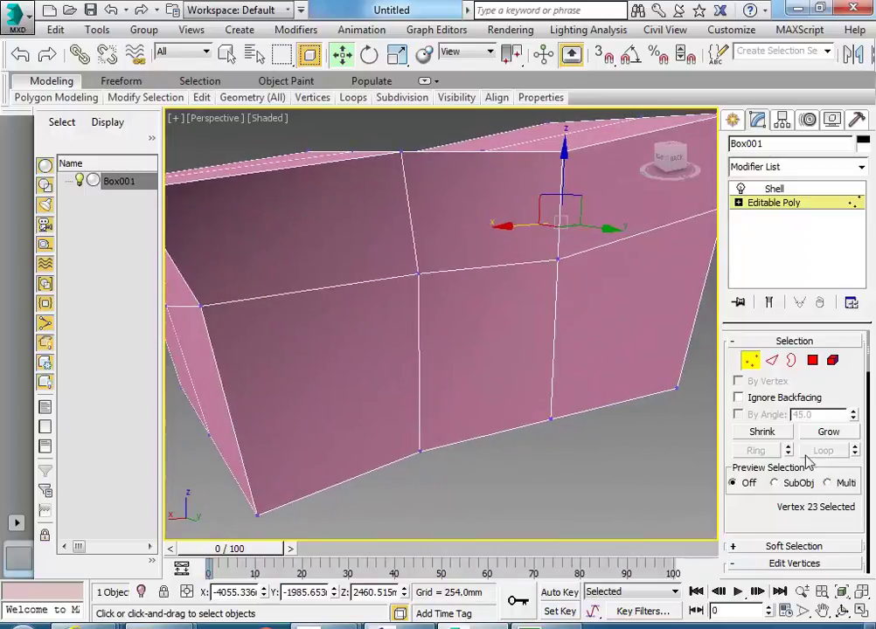
- At Edge level, Cut a new edge across the side wall from bottom to top
{"action": "left_click", "coordinate": [773, 361]}
{"action": "scroll", "coordinate": [762, 486], "scroll_direction": "down", "scroll_amount": 5}
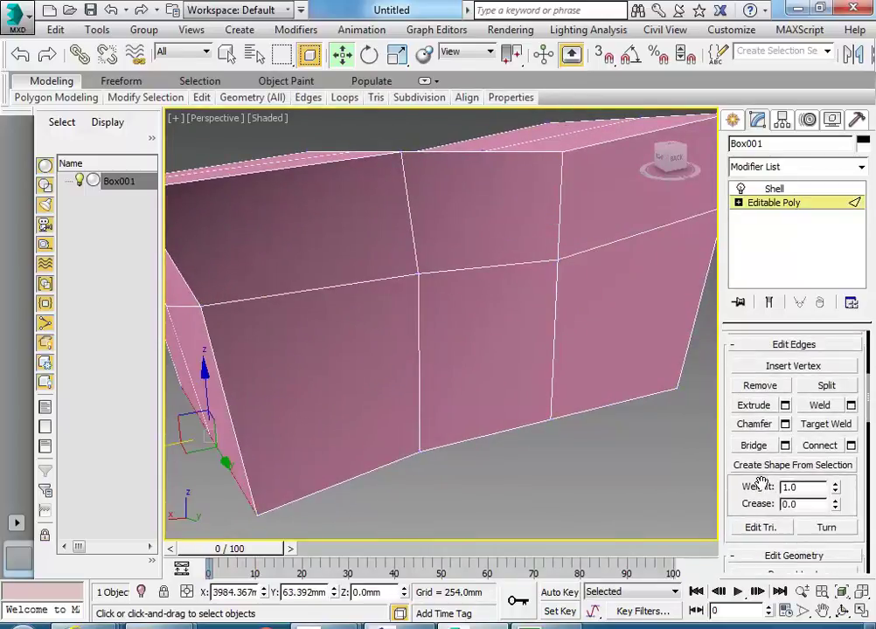
{"action": "scroll", "coordinate": [762, 486], "scroll_direction": "down", "scroll_amount": 8}
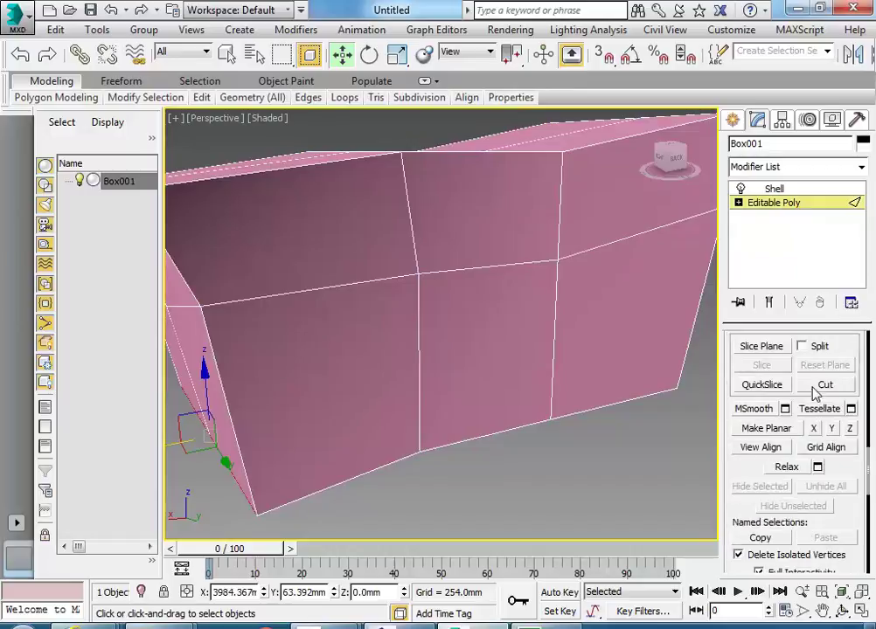
{"action": "left_click", "coordinate": [818, 386]}
{"action": "left_click", "coordinate": [317, 494]}
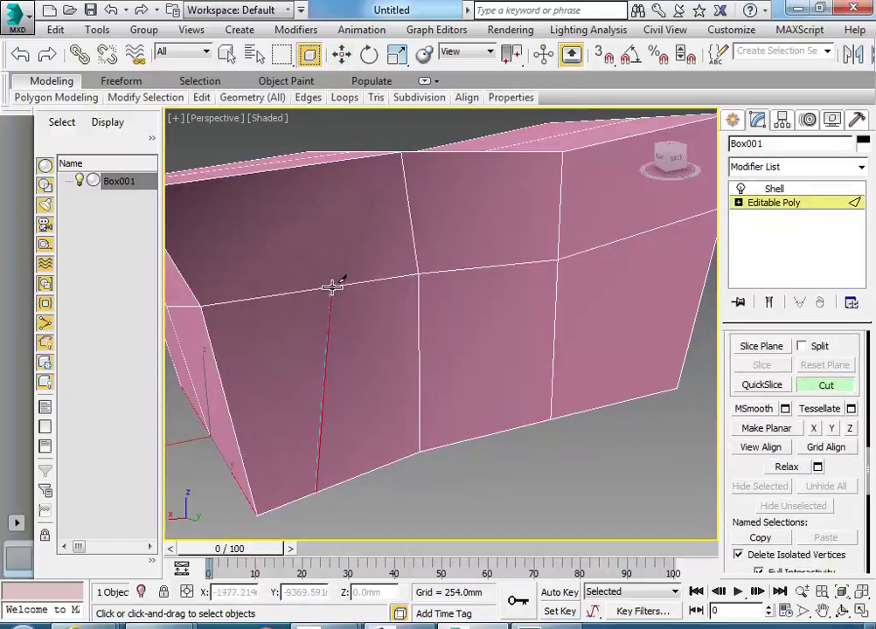
{"action": "left_click", "coordinate": [331, 288]}
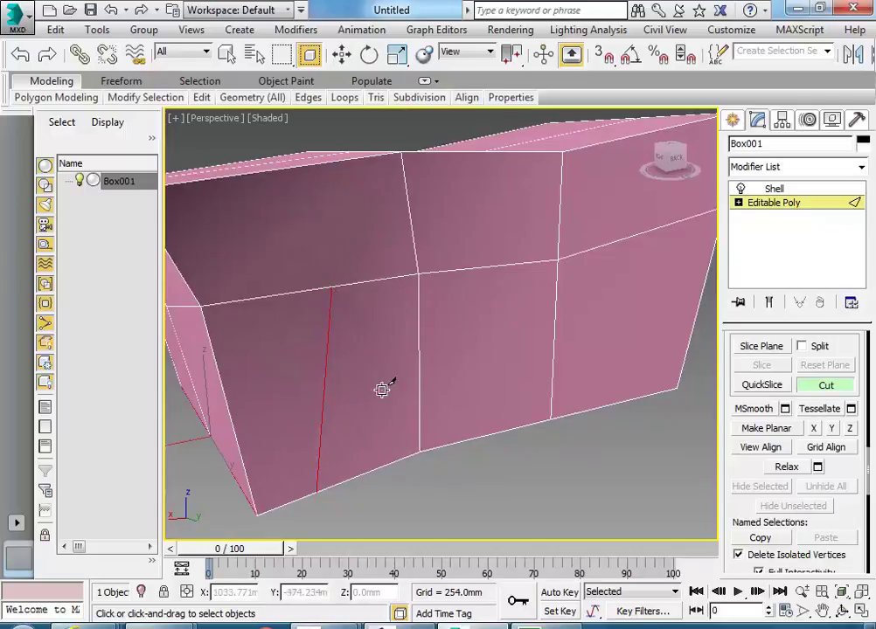
{"action": "scroll", "coordinate": [727, 359], "scroll_direction": "up", "scroll_amount": 5}
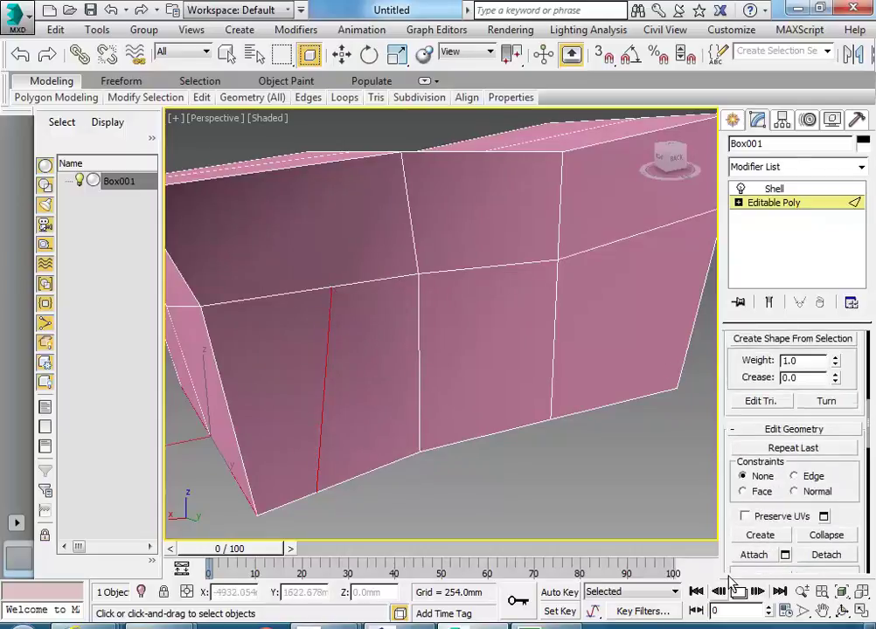
{"action": "scroll", "coordinate": [734, 411], "scroll_direction": "up", "scroll_amount": 4}
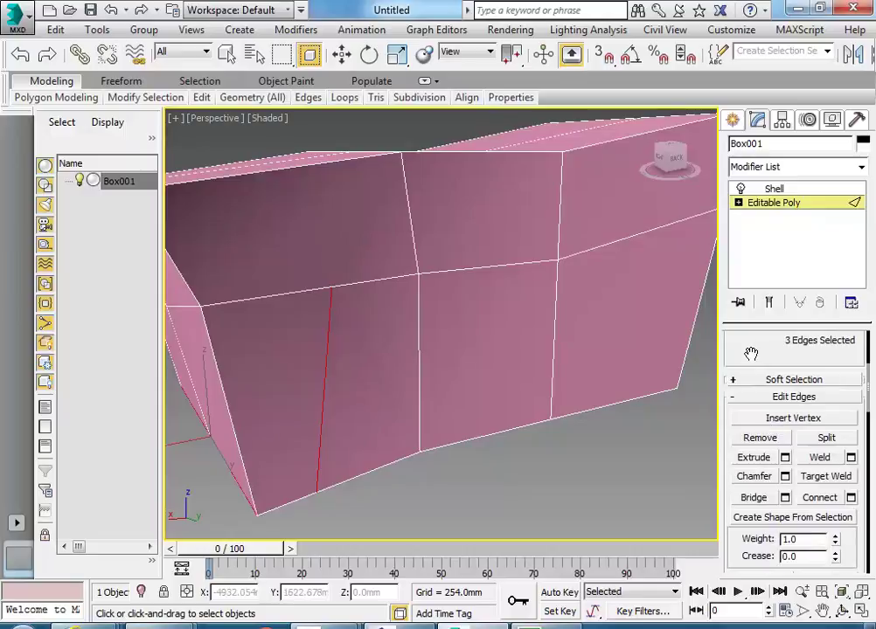
{"action": "scroll", "coordinate": [761, 376], "scroll_direction": "up", "scroll_amount": 4}
- Delete the wall polygon beside the new cut to open the wall
{"action": "left_click", "coordinate": [812, 355]}
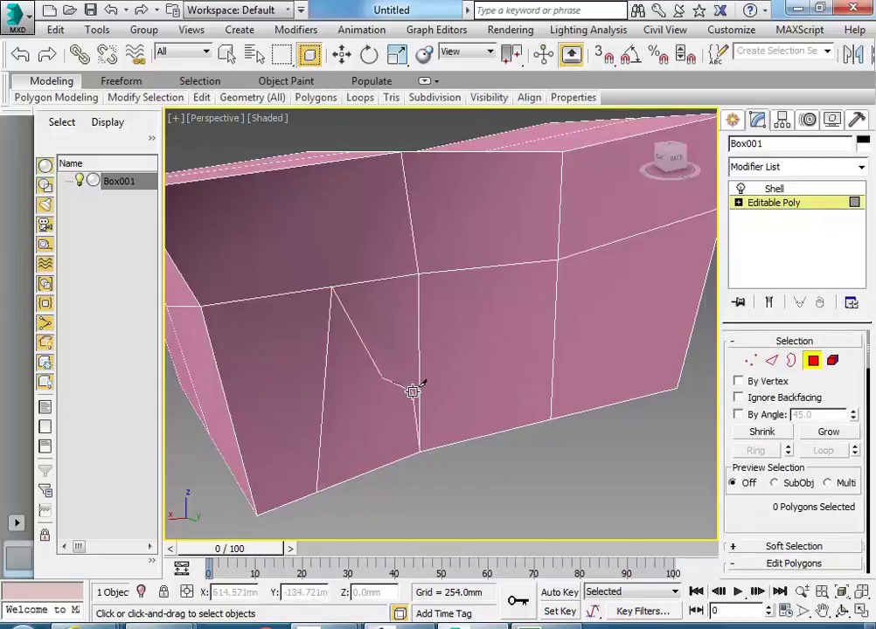
{"action": "key", "text": "w"}
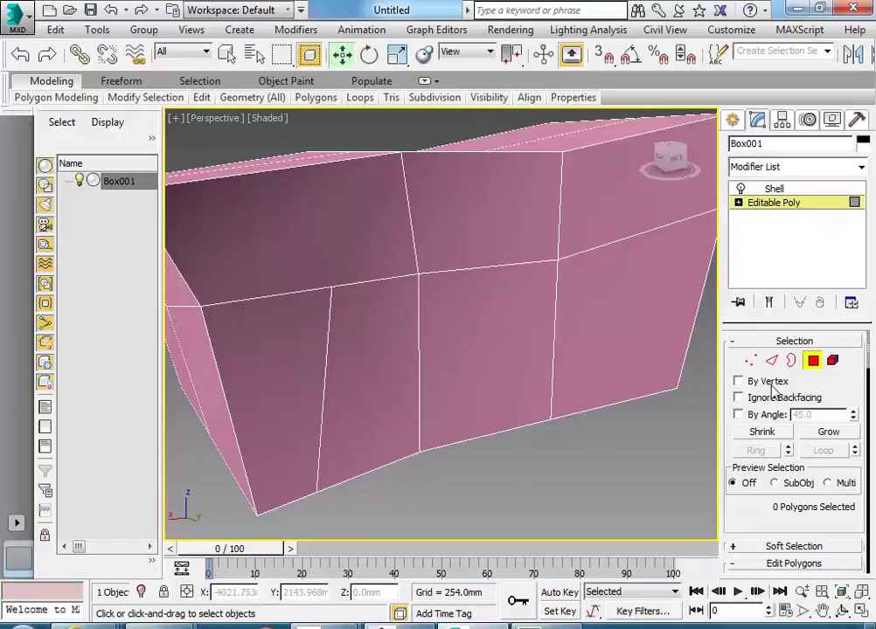
{"action": "left_click", "coordinate": [362, 378]}
{"action": "key", "text": "Delete"}
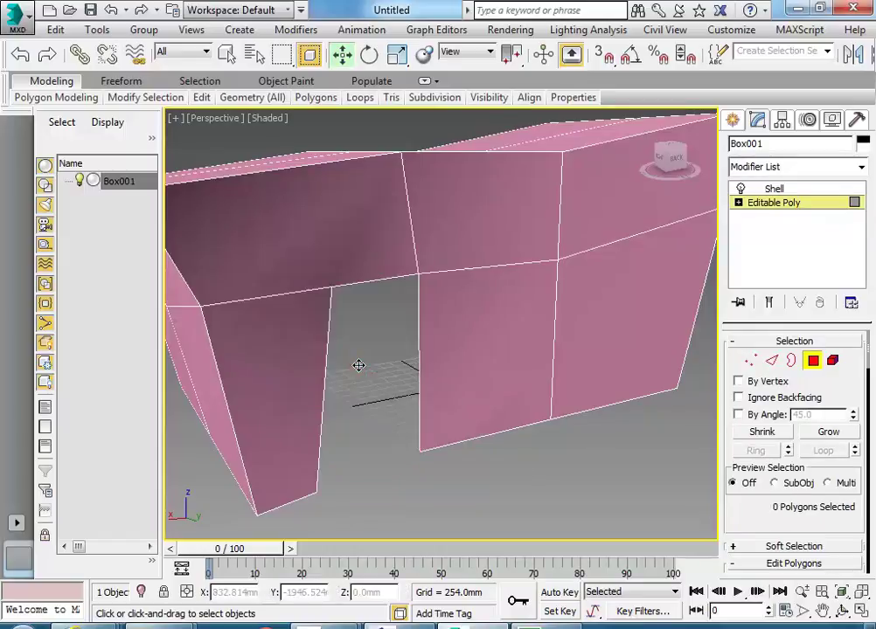
- Return to the Shell modifier and inspect the new opening with thickness restored
{"action": "left_click", "coordinate": [814, 362]}
{"action": "left_click", "coordinate": [776, 194]}
{"action": "middle_click_drag", "start_coordinate": [542, 279], "coordinate": [495, 303], "text": "alt"}
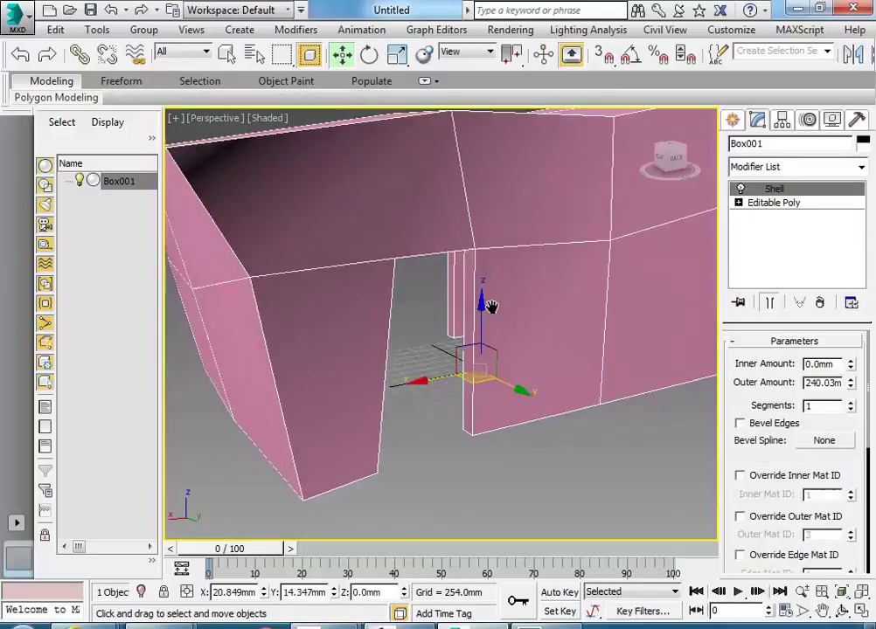
{"action": "middle_click_drag", "start_coordinate": [536, 415], "coordinate": [657, 271], "text": "alt"}
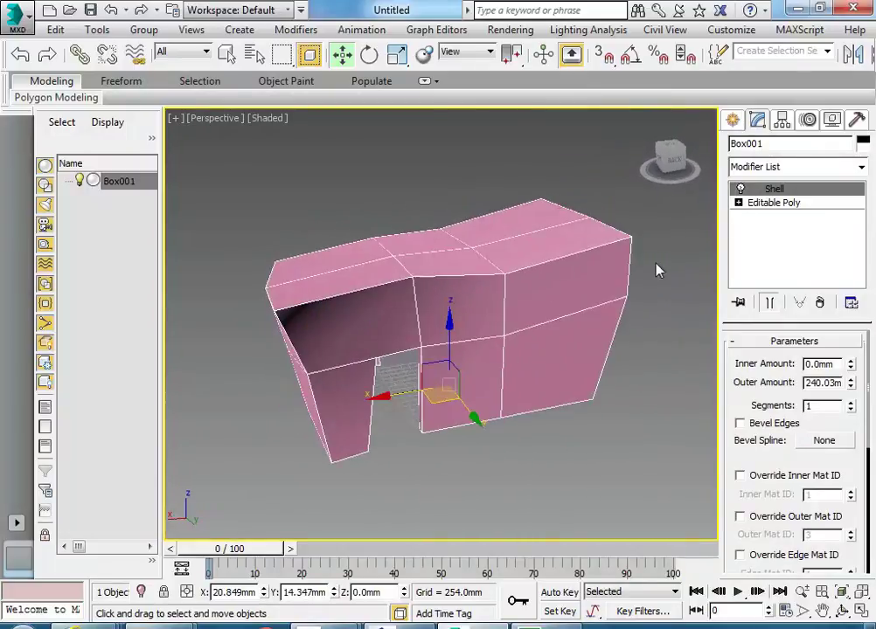
- Go to Editable Poly's Polygon level and turn the view to face the box's front
{"action": "left_click", "coordinate": [773, 203]}
{"action": "left_click", "coordinate": [813, 361]}
{"action": "middle_click_drag", "start_coordinate": [490, 367], "coordinate": [358, 376], "text": "alt"}
{"action": "middle_click_drag", "start_coordinate": [524, 362], "coordinate": [498, 380], "text": "alt"}
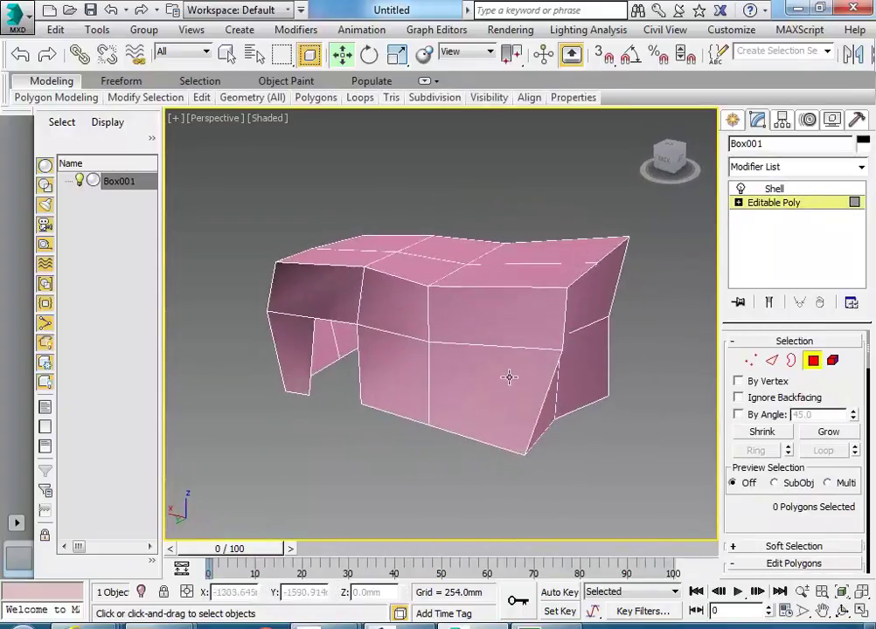
- Extrude the upper and lower front polygons outward
{"action": "left_click", "coordinate": [479, 319]}
{"action": "left_click", "coordinate": [479, 397], "text": "ctrl"}
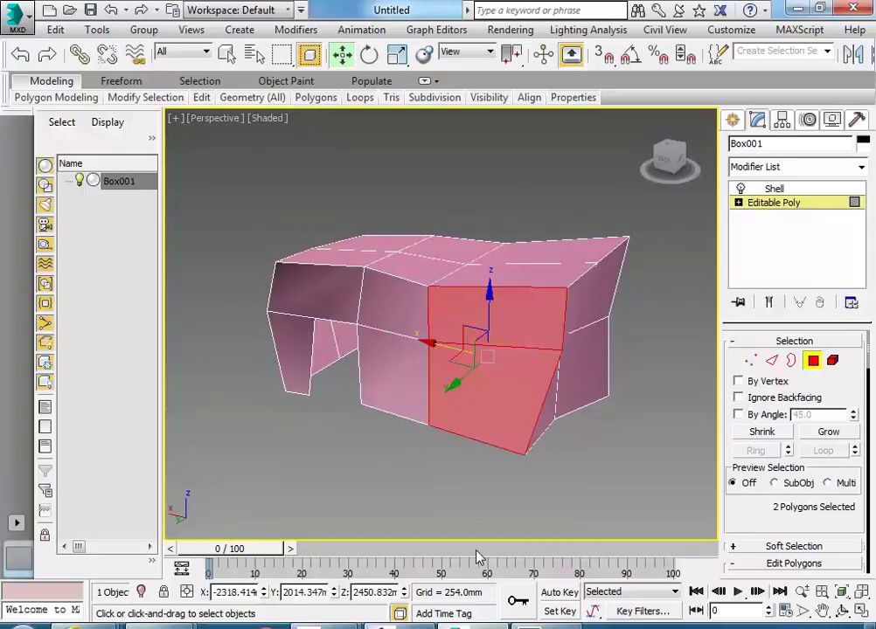
{"action": "scroll", "coordinate": [744, 512], "scroll_direction": "down", "scroll_amount": 5}
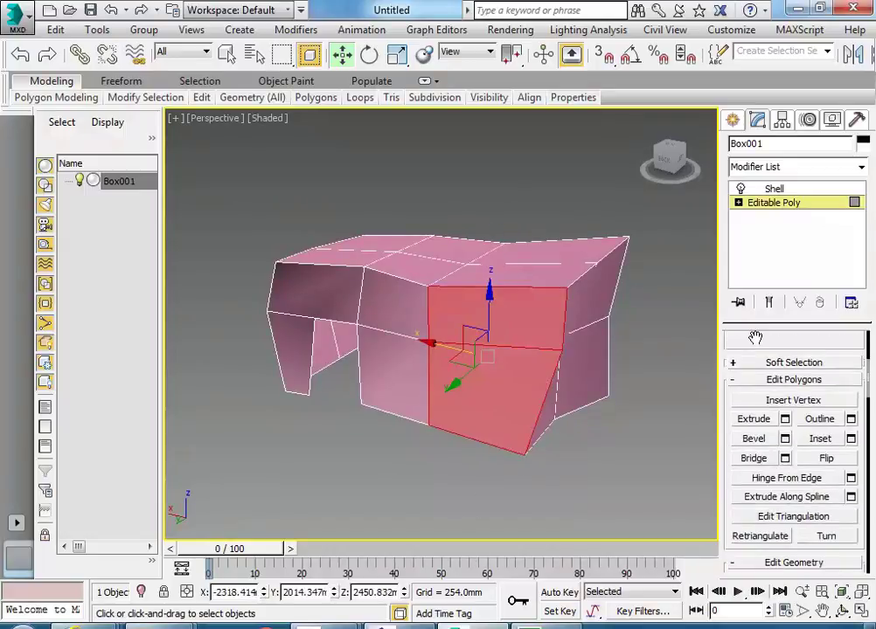
{"action": "left_click", "coordinate": [757, 421]}
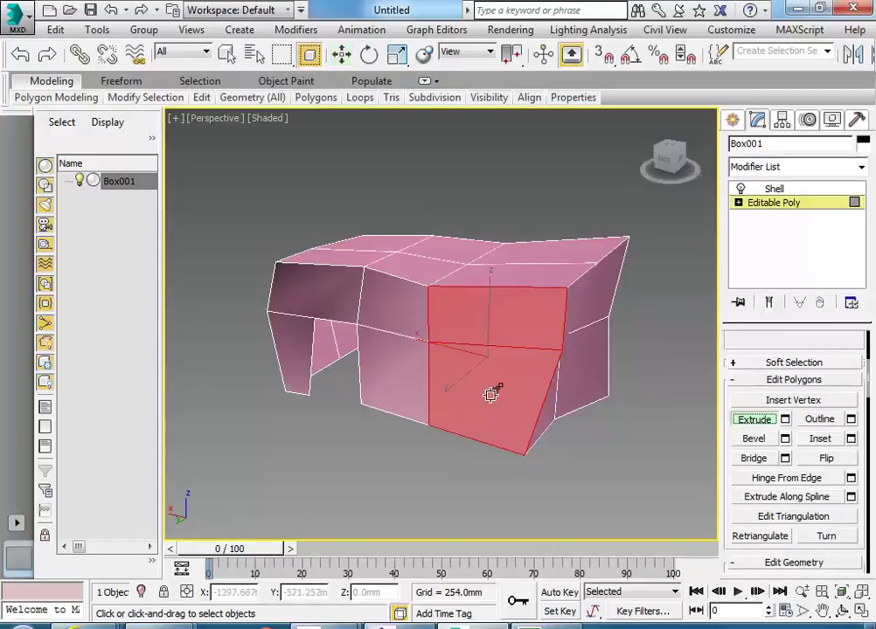
{"action": "left_click_drag", "start_coordinate": [487, 394], "coordinate": [385, 90]}
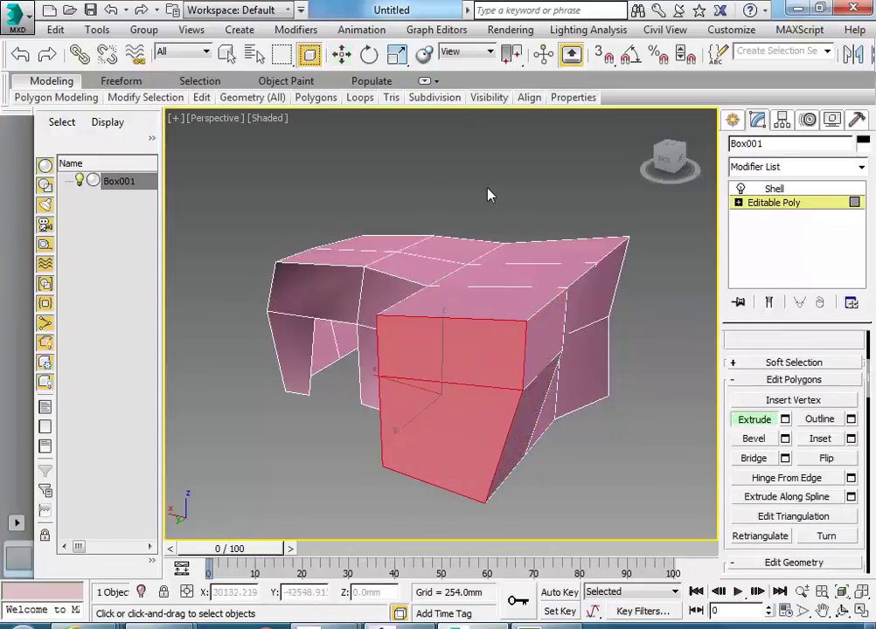
{"action": "middle_click_drag", "start_coordinate": [504, 412], "coordinate": [448, 415], "text": "alt"}
- Reselect faces around the front and sides of the extruded block
{"action": "left_click", "coordinate": [461, 426], "text": "ctrl"}
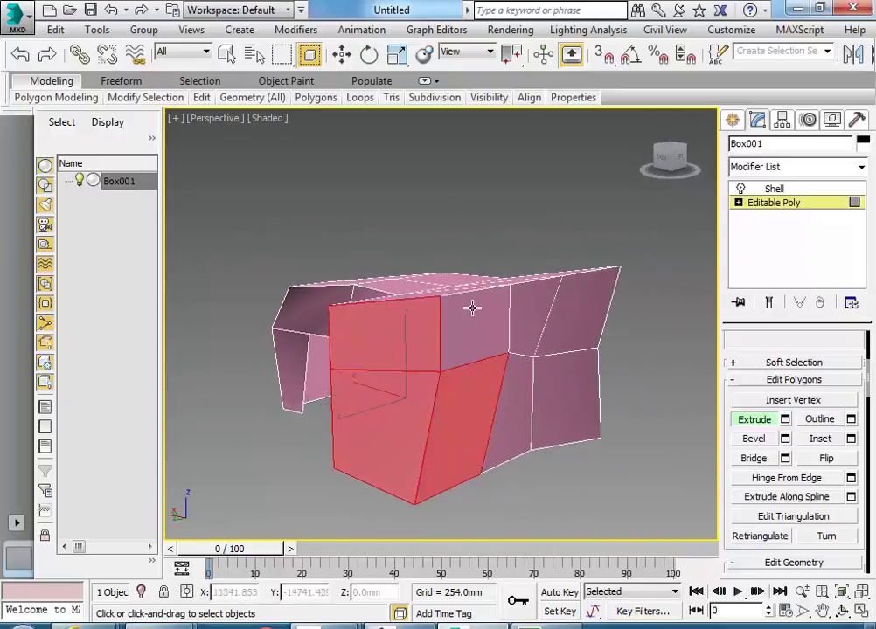
{"action": "left_click", "coordinate": [389, 411]}
{"action": "left_click", "coordinate": [459, 398]}
{"action": "left_click", "coordinate": [467, 362]}
{"action": "left_click", "coordinate": [445, 411], "text": "ctrl"}
{"action": "middle_click_drag", "start_coordinate": [446, 410], "coordinate": [358, 262], "text": "alt"}
{"action": "scroll", "coordinate": [428, 236], "scroll_direction": "up", "scroll_amount": 4}
{"action": "scroll", "coordinate": [447, 229], "scroll_direction": "down", "scroll_amount": 4}
{"action": "scroll", "coordinate": [415, 274], "scroll_direction": "up", "scroll_amount": 2}
- Select the four front faces and extrude them outward into a new block
{"action": "left_click", "coordinate": [358, 264]}
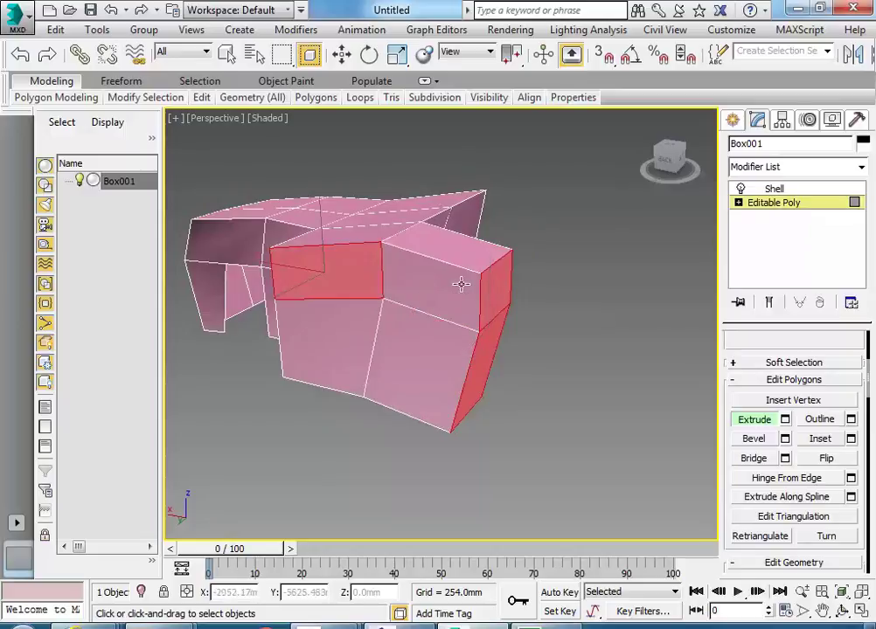
{"action": "left_click", "coordinate": [461, 284]}
{"action": "left_click", "coordinate": [348, 273], "text": "ctrl"}
{"action": "left_click", "coordinate": [333, 341], "text": "ctrl"}
{"action": "left_click", "coordinate": [414, 352], "text": "ctrl"}
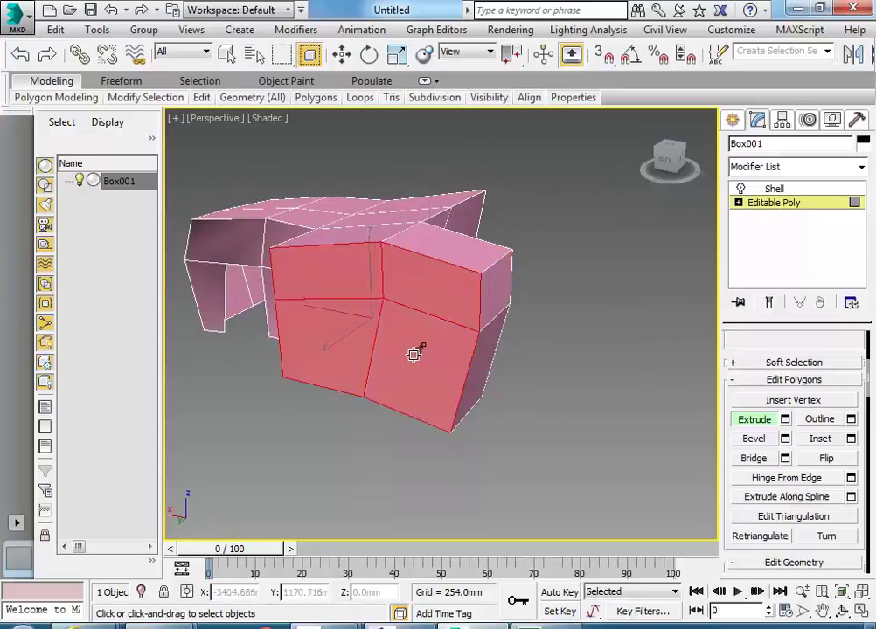
{"action": "left_click_drag", "start_coordinate": [414, 351], "coordinate": [322, 7]}
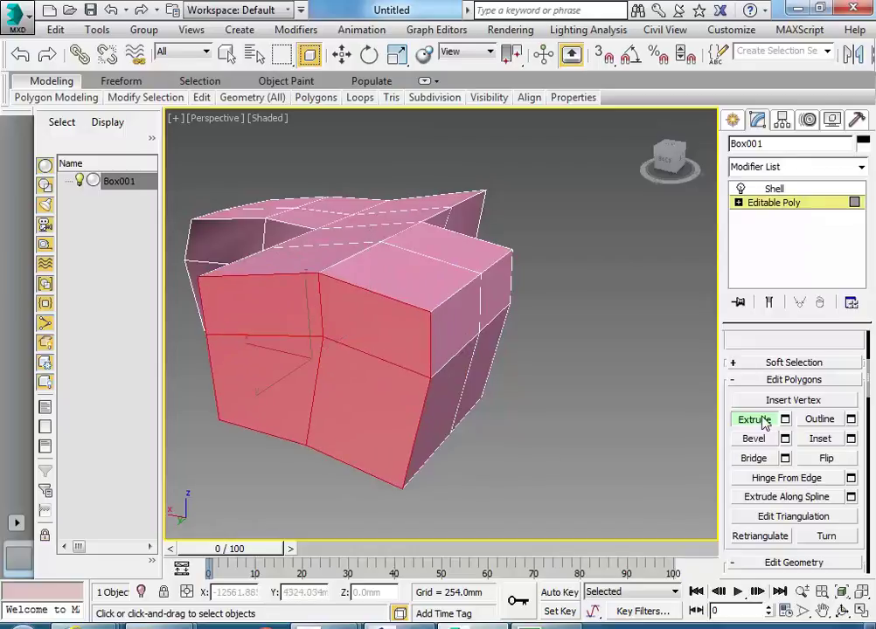
{"action": "middle_click_drag", "start_coordinate": [498, 367], "coordinate": [631, 362], "text": "alt"}
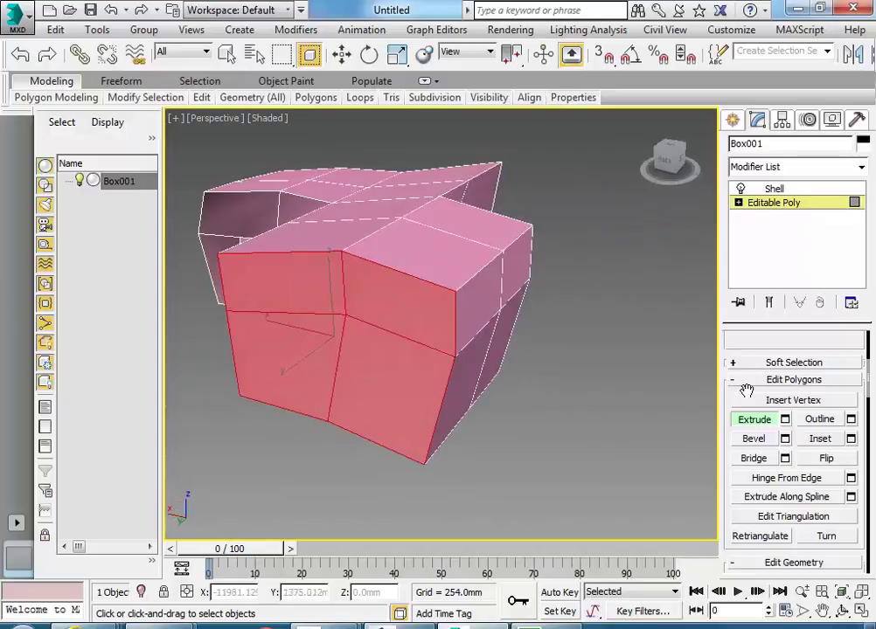
{"action": "key", "text": "w"}
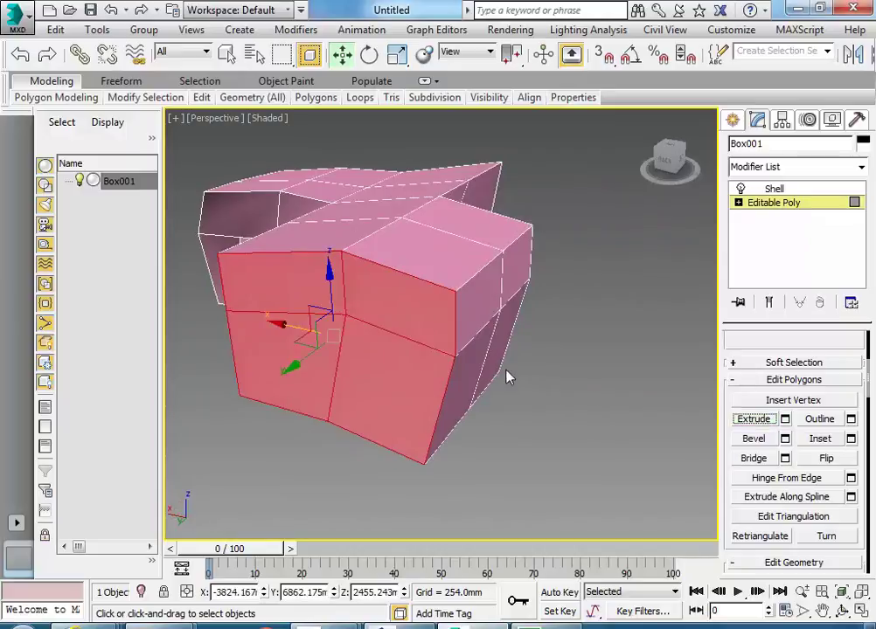
{"action": "left_click", "coordinate": [738, 202]}
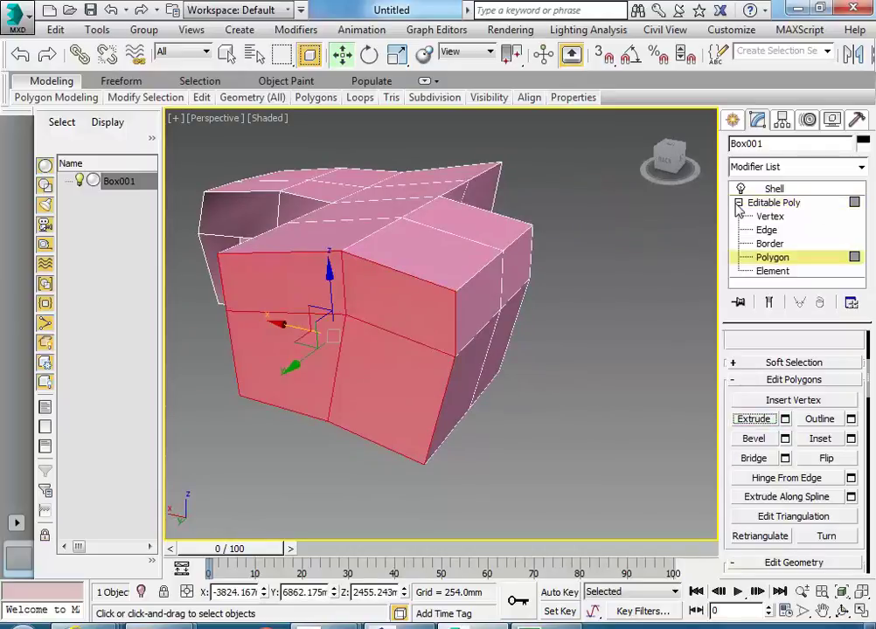
- At Edge level, raise the block's right corner edge and bottom edges upward along Z
{"action": "left_click", "coordinate": [766, 229]}
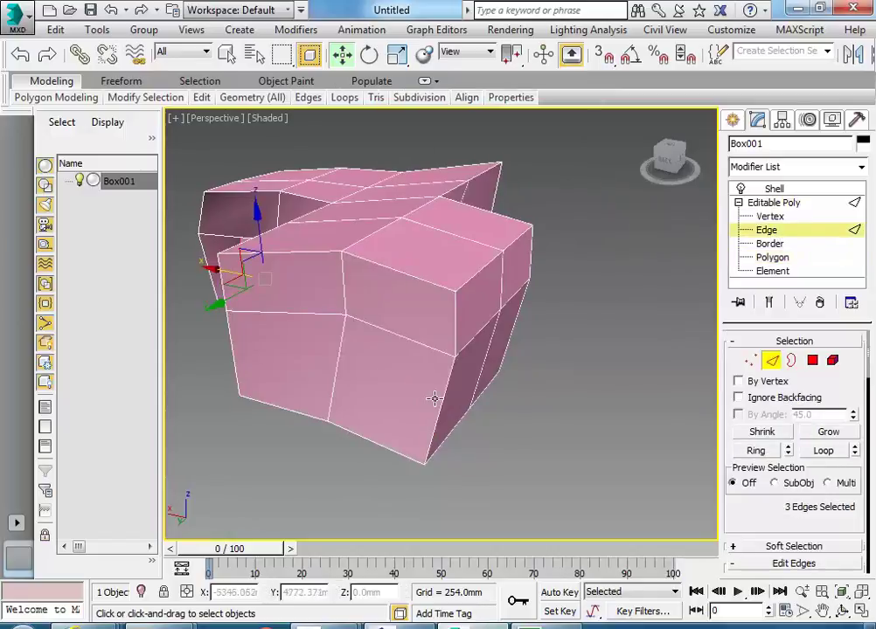
{"action": "left_click", "coordinate": [435, 397]}
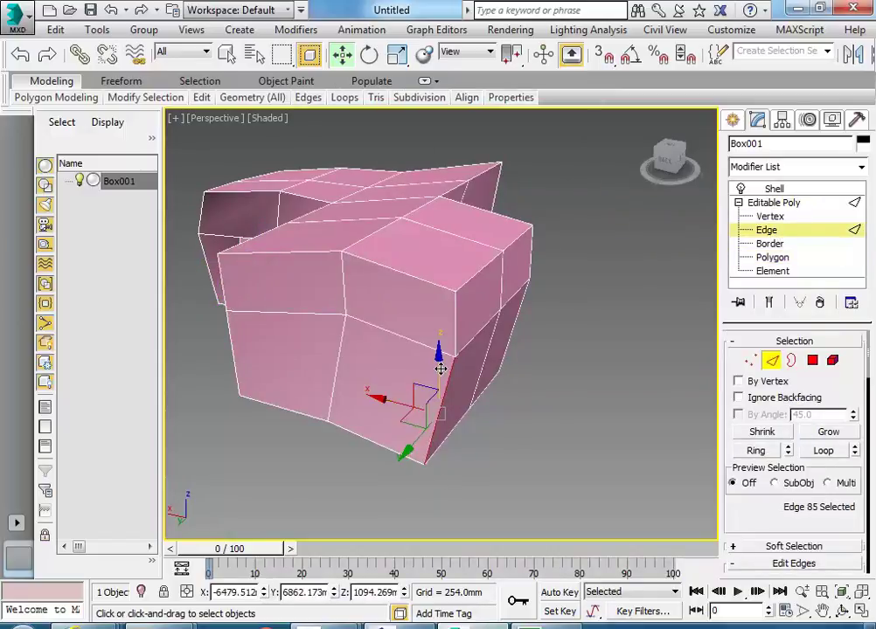
{"action": "mouse_move", "coordinate": [440, 369]}
{"action": "left_mouse_down"}
{"action": "mouse_move", "coordinate": [444, 350]}
{"action": "mouse_move", "coordinate": [430, 376]}
{"action": "left_mouse_up"}
{"action": "middle_click_drag", "start_coordinate": [430, 376], "coordinate": [490, 435], "text": "alt"}
{"action": "scroll", "coordinate": [494, 438], "scroll_direction": "up", "scroll_amount": 3}
{"action": "scroll", "coordinate": [507, 452], "scroll_direction": "down", "scroll_amount": 2}
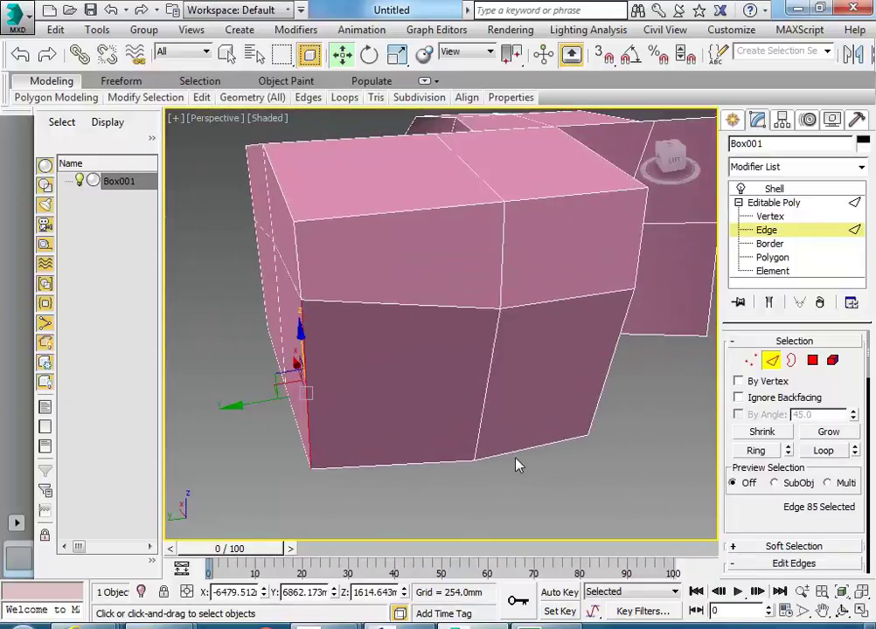
{"action": "left_click", "coordinate": [512, 451]}
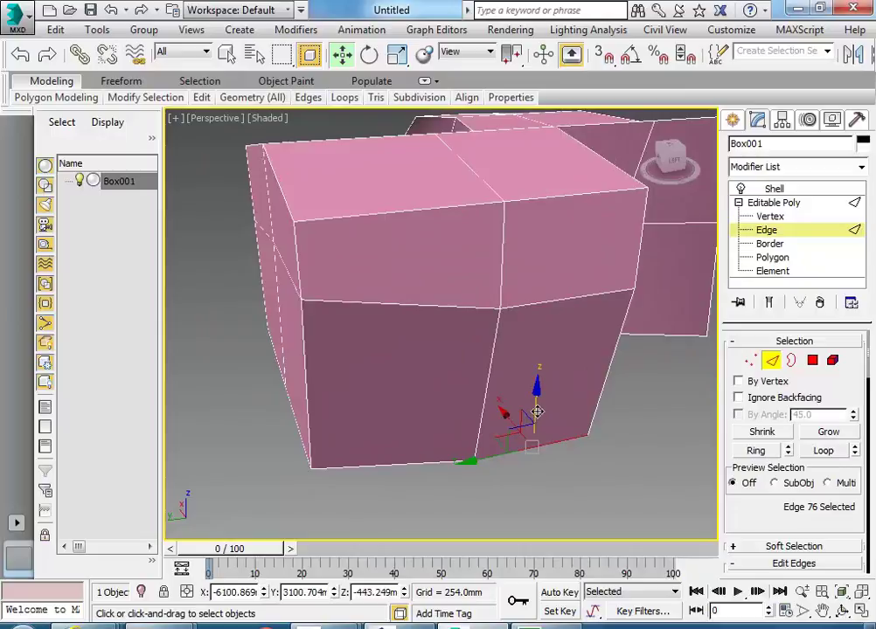
{"action": "left_click_drag", "start_coordinate": [536, 413], "coordinate": [537, 409]}
{"action": "left_click", "coordinate": [404, 461]}
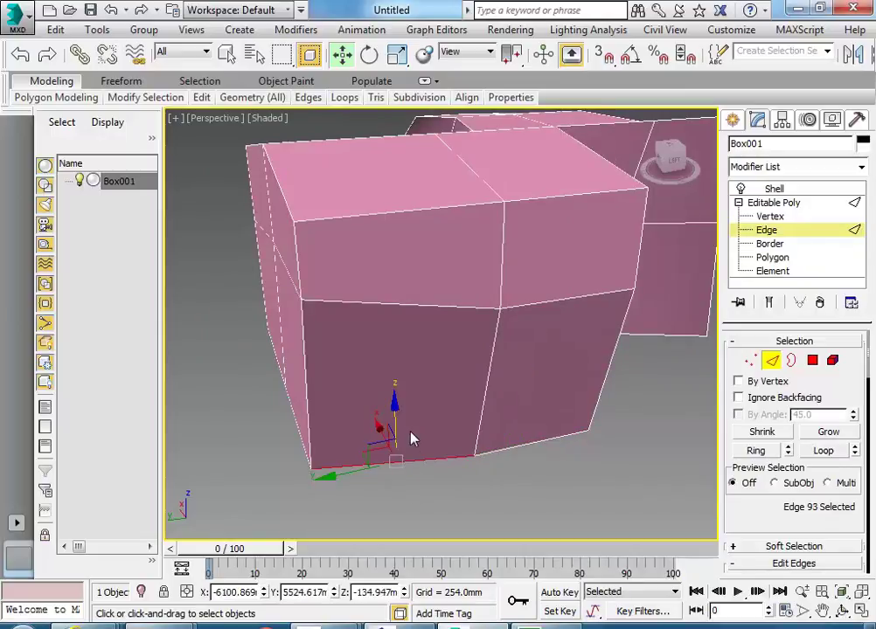
{"action": "left_click_drag", "start_coordinate": [396, 422], "coordinate": [396, 414]}
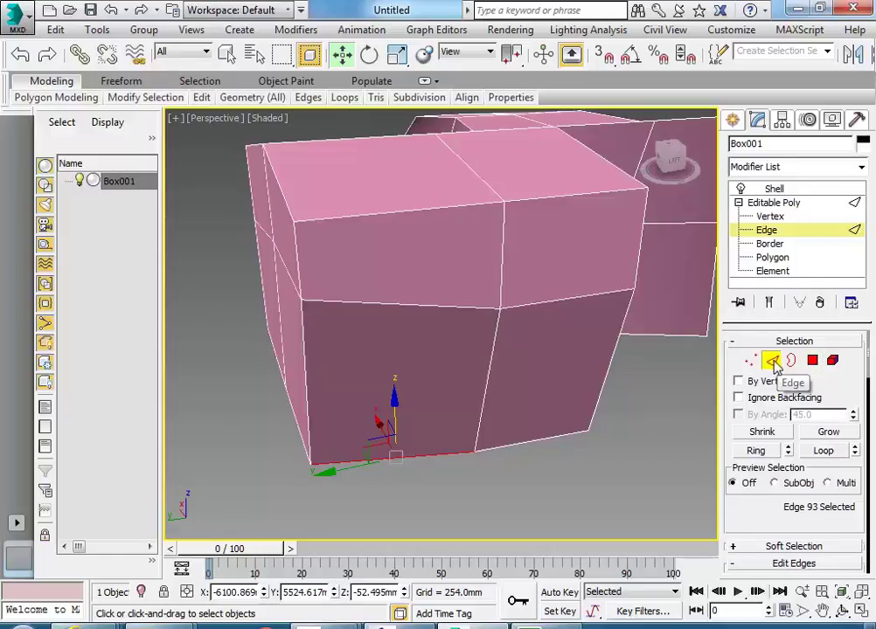
{"action": "middle_click_drag", "start_coordinate": [420, 360], "coordinate": [447, 362], "text": "alt"}
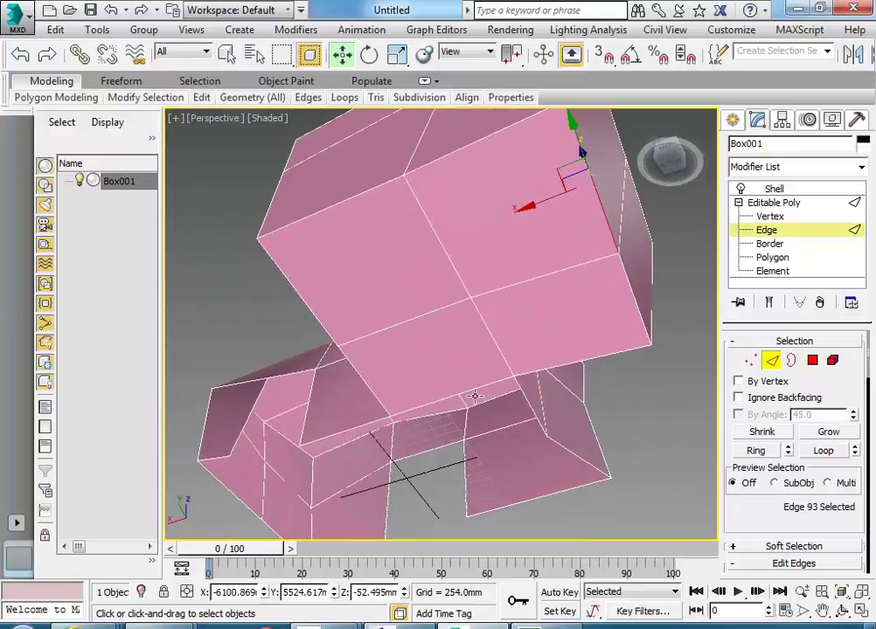
- In Polygon mode, select the block's four end faces and delete them
{"action": "key", "text": "4"}
{"action": "left_click", "coordinate": [432, 354]}
{"action": "left_click", "coordinate": [363, 230], "text": "ctrl"}
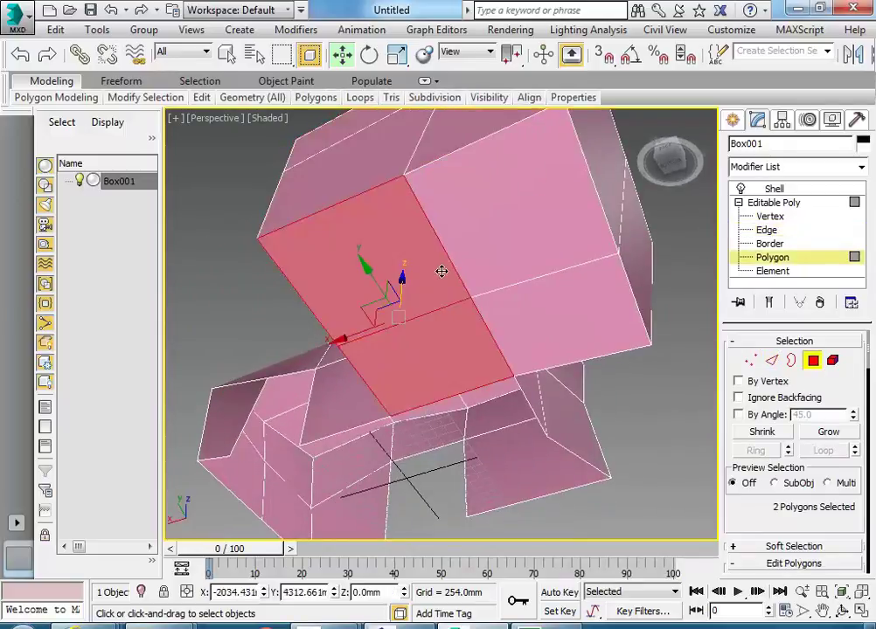
{"action": "left_click", "coordinate": [523, 227], "text": "ctrl"}
{"action": "left_click", "coordinate": [534, 329], "text": "ctrl"}
{"action": "key", "text": "Delete"}
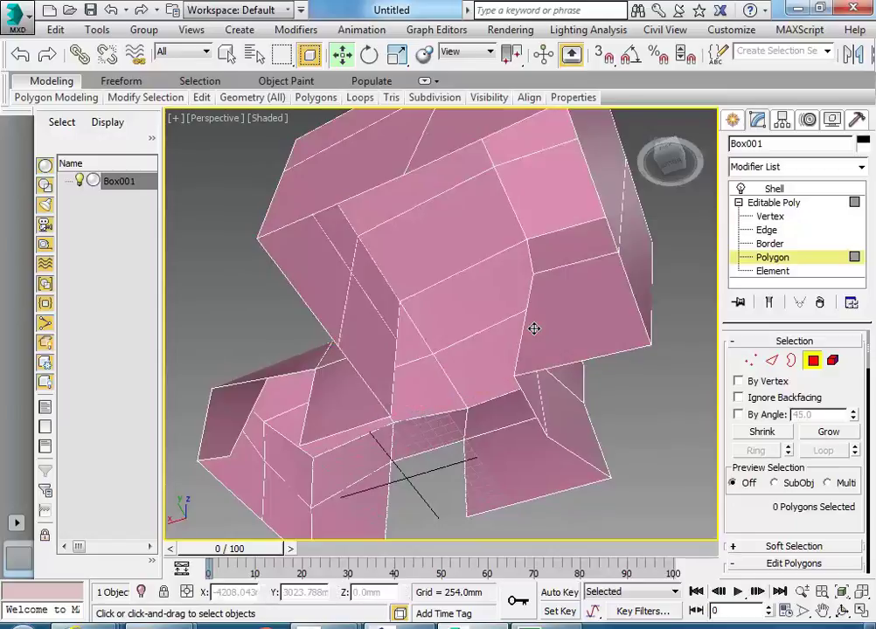
{"action": "scroll", "coordinate": [529, 330], "scroll_direction": "down", "scroll_amount": 5}
{"action": "middle_click_drag", "start_coordinate": [421, 357], "coordinate": [533, 479], "text": "alt"}
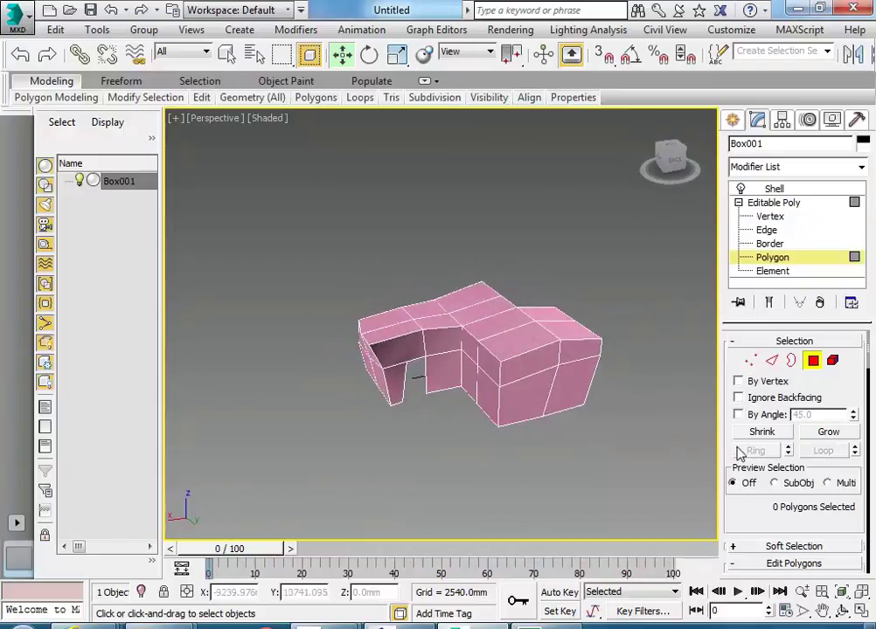
- Return to the Shell level and inspect the opened walls from below and above
{"action": "left_click", "coordinate": [812, 360]}
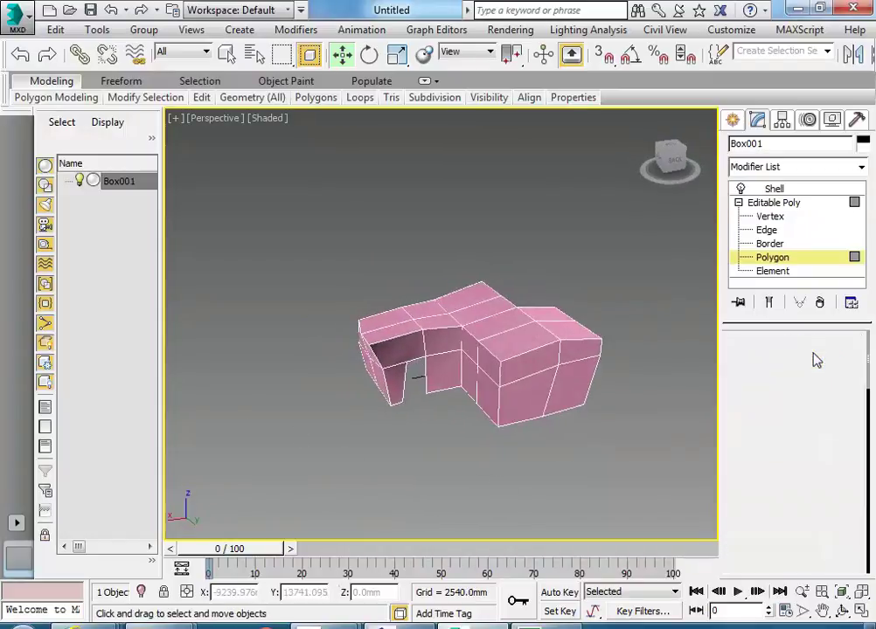
{"action": "left_click", "coordinate": [789, 189]}
{"action": "middle_click_drag", "start_coordinate": [541, 435], "coordinate": [464, 336], "text": "alt"}
{"action": "scroll", "coordinate": [434, 336], "scroll_direction": "up", "scroll_amount": 4}
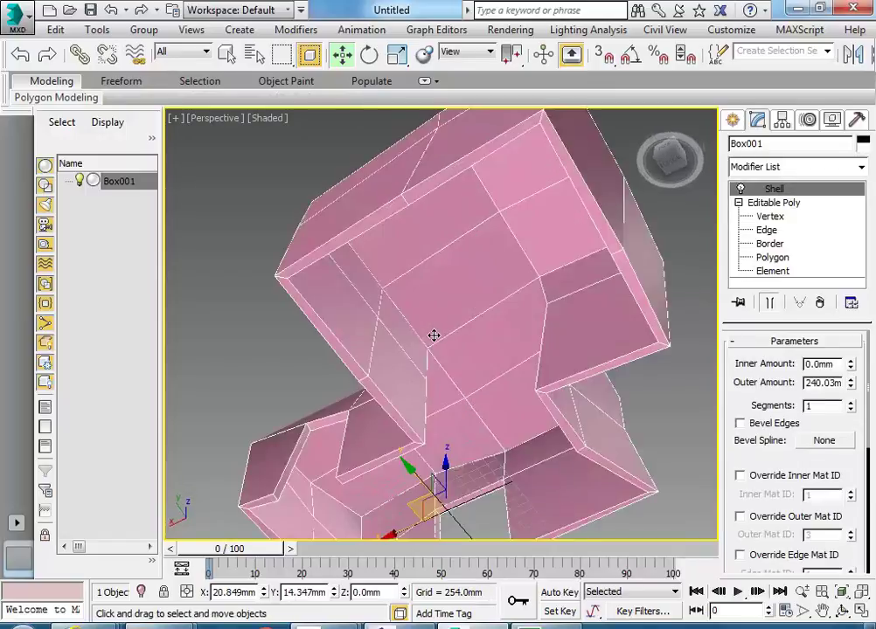
{"action": "scroll", "coordinate": [434, 336], "scroll_direction": "down", "scroll_amount": 6}
{"action": "scroll", "coordinate": [434, 335], "scroll_direction": "up", "scroll_amount": 4}
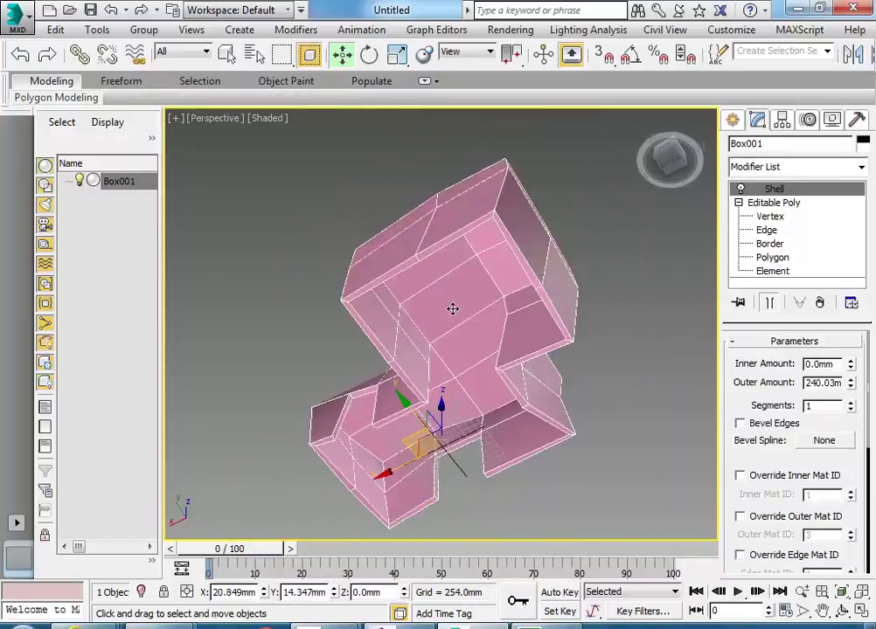
{"action": "middle_click_drag", "start_coordinate": [439, 299], "coordinate": [385, 422], "text": "alt"}
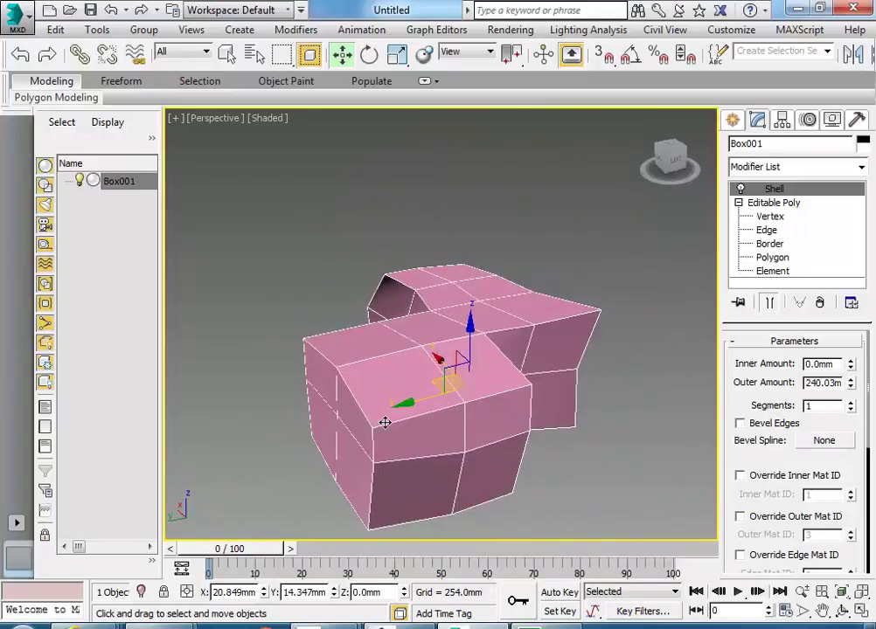
{"action": "left_click", "coordinate": [739, 203]}
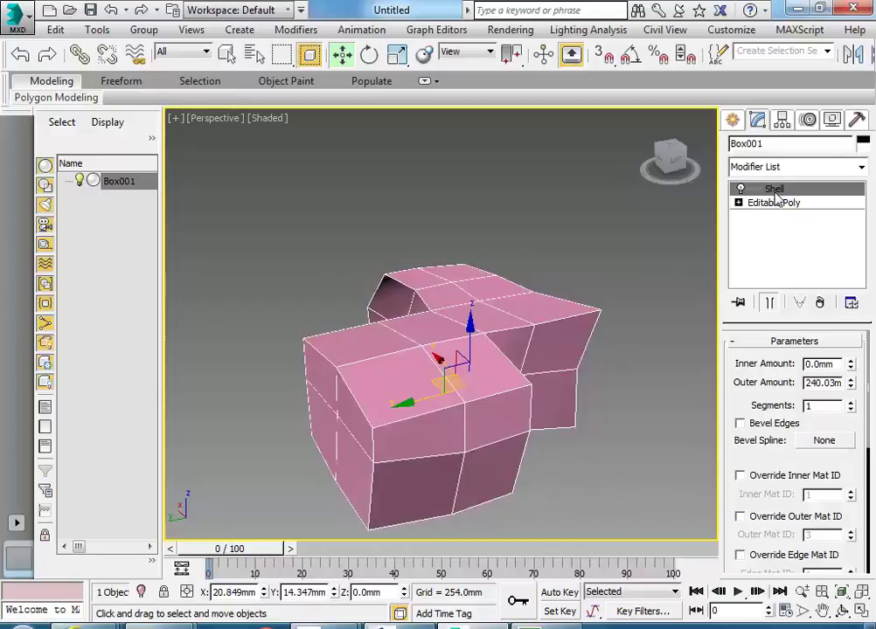
- Pick Shell from the Modifier List via 'sh', then select Editable Poly in the stack
{"action": "left_click", "coordinate": [827, 167]}
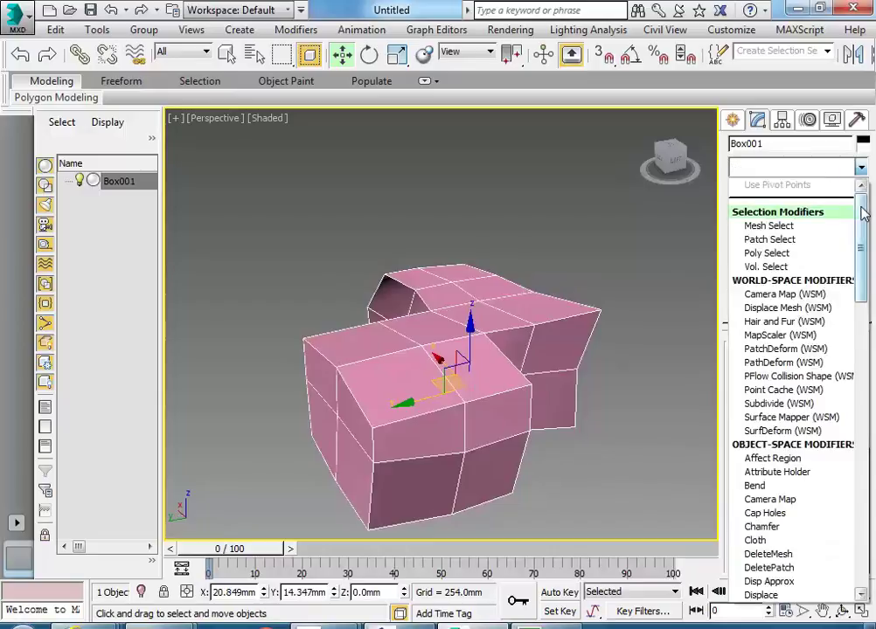
{"action": "left_click_drag", "start_coordinate": [861, 250], "coordinate": [867, 197]}
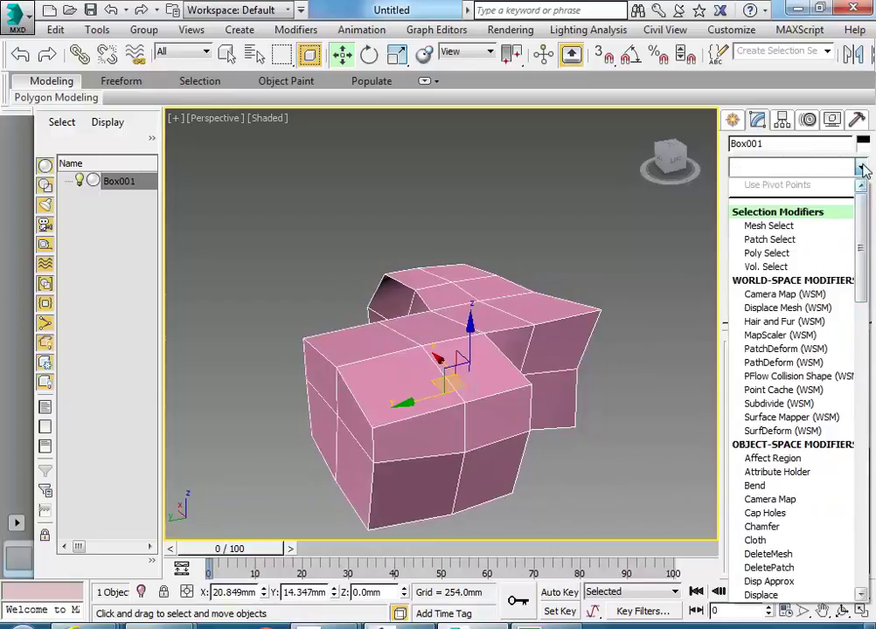
{"action": "type", "text": "sh"}
{"action": "key", "text": "Return"}
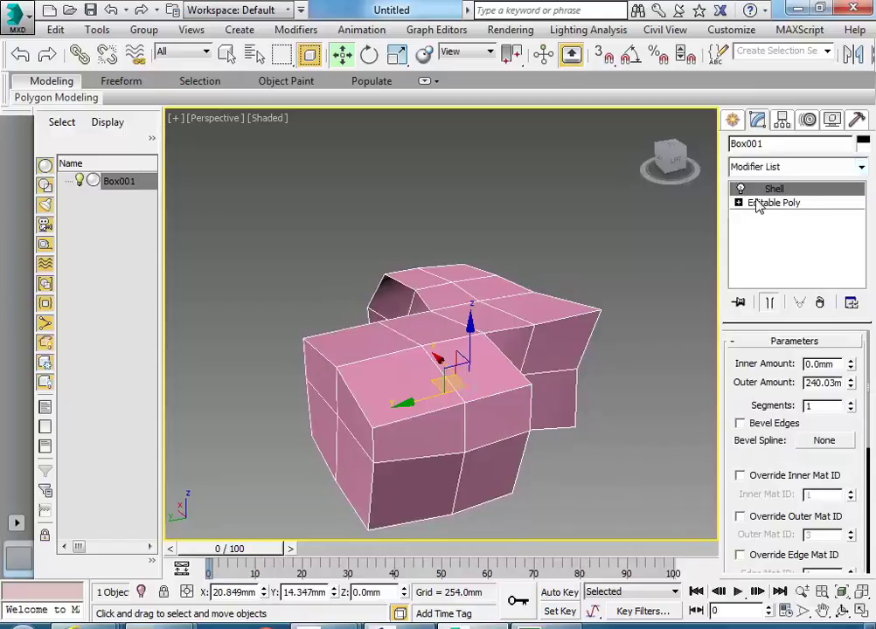
{"action": "left_click", "coordinate": [761, 203]}
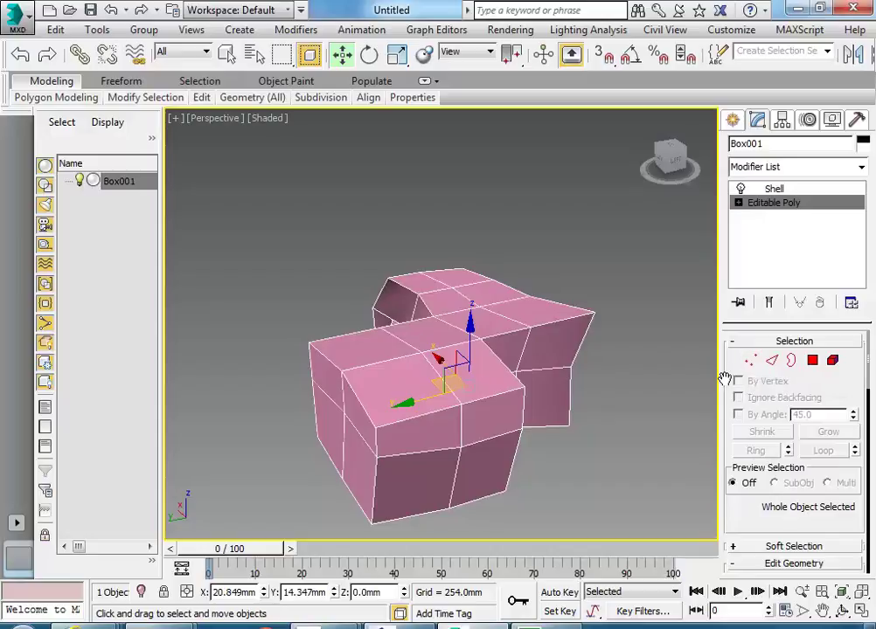
- Widen the command panel, toggle Polygon and Edge modes, then exit sub-object editing
{"action": "left_click_drag", "start_coordinate": [716, 378], "coordinate": [564, 378]}
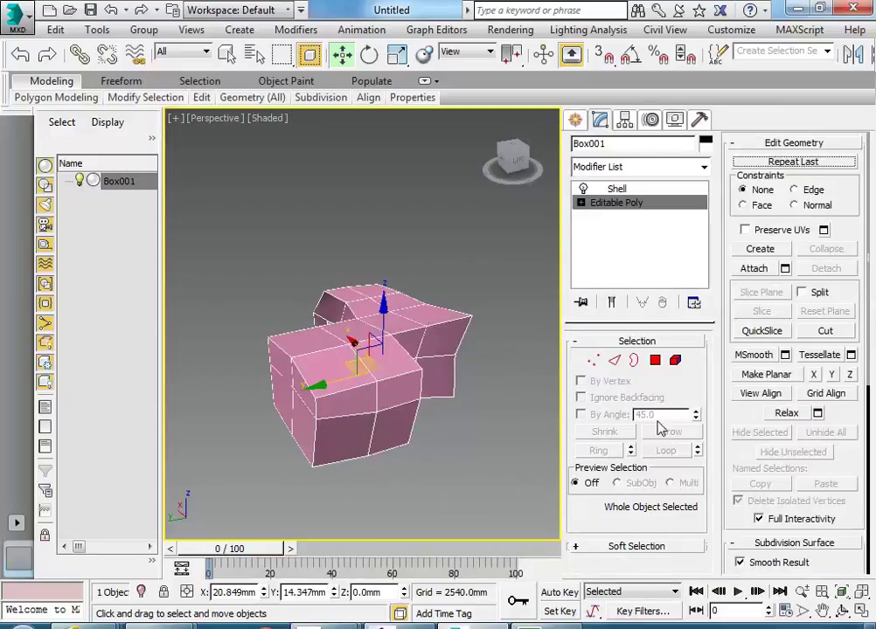
{"action": "left_click_drag", "start_coordinate": [562, 425], "coordinate": [480, 410]}
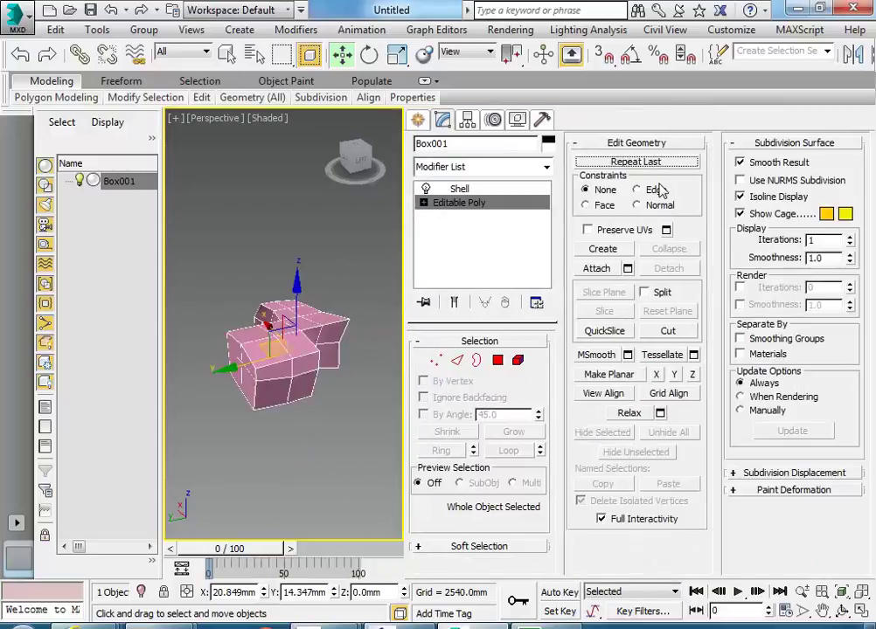
{"action": "left_click", "coordinate": [497, 361]}
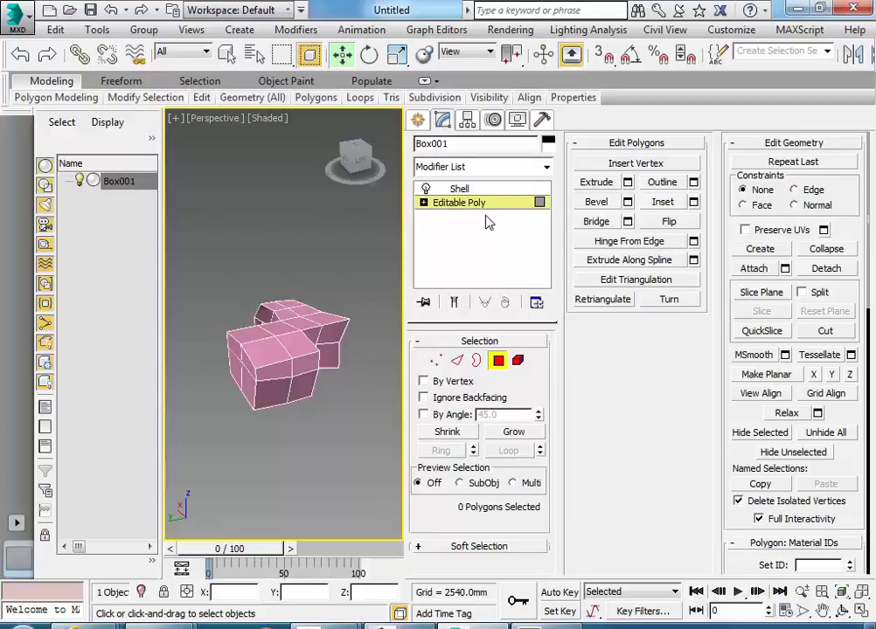
{"action": "key", "text": "2"}
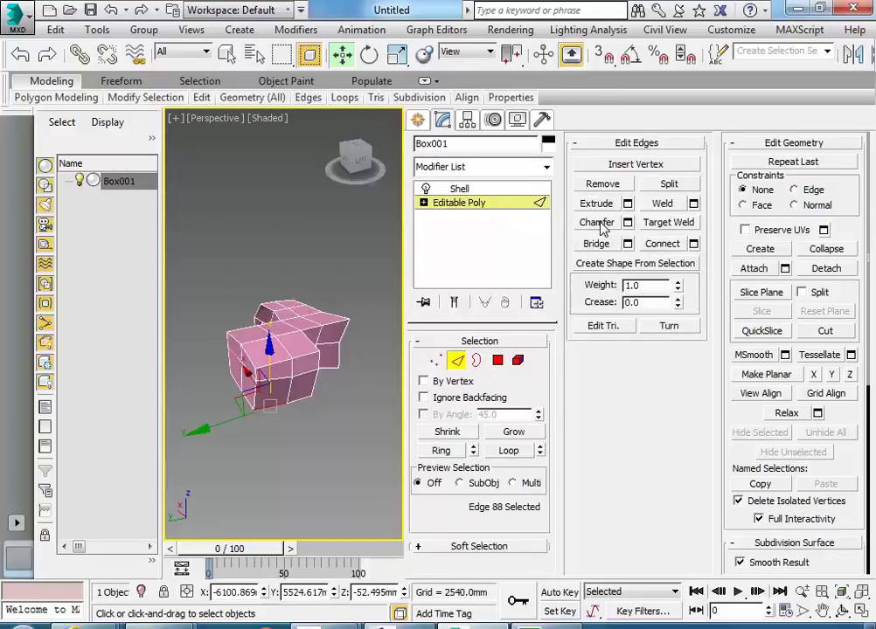
{"action": "key", "text": "4"}
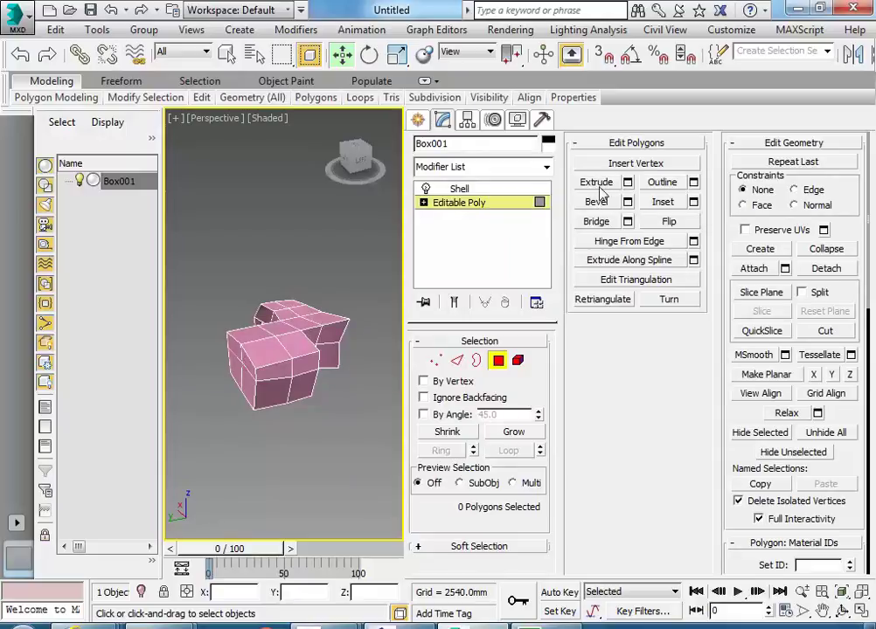
{"action": "left_click", "coordinate": [498, 360]}
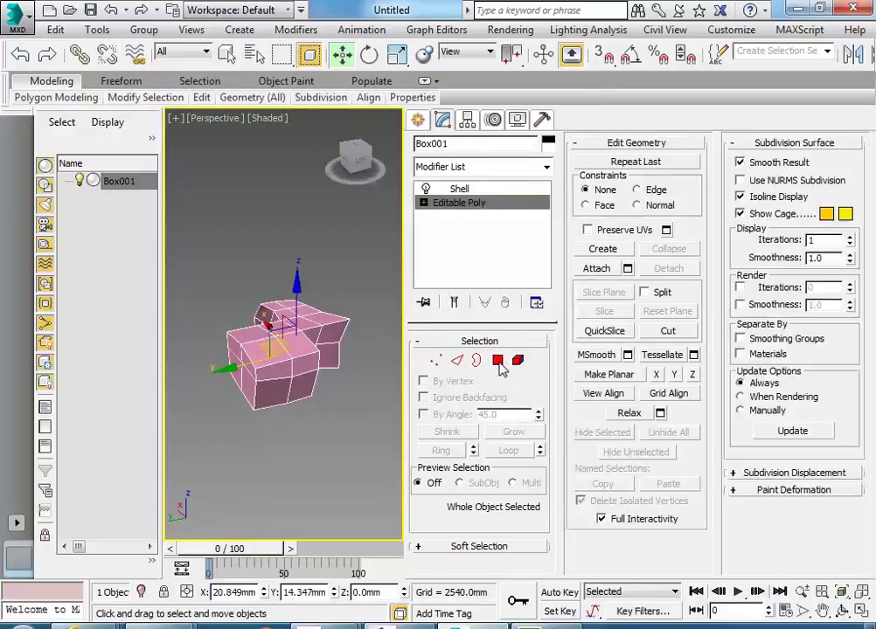
- View the opening from the other side at Shell level, then bring up the tutorial PDF
{"action": "left_click_drag", "start_coordinate": [404, 406], "coordinate": [805, 427]}
{"action": "middle_click_drag", "start_coordinate": [401, 353], "coordinate": [355, 342], "text": "alt"}
{"action": "left_click", "coordinate": [793, 192]}
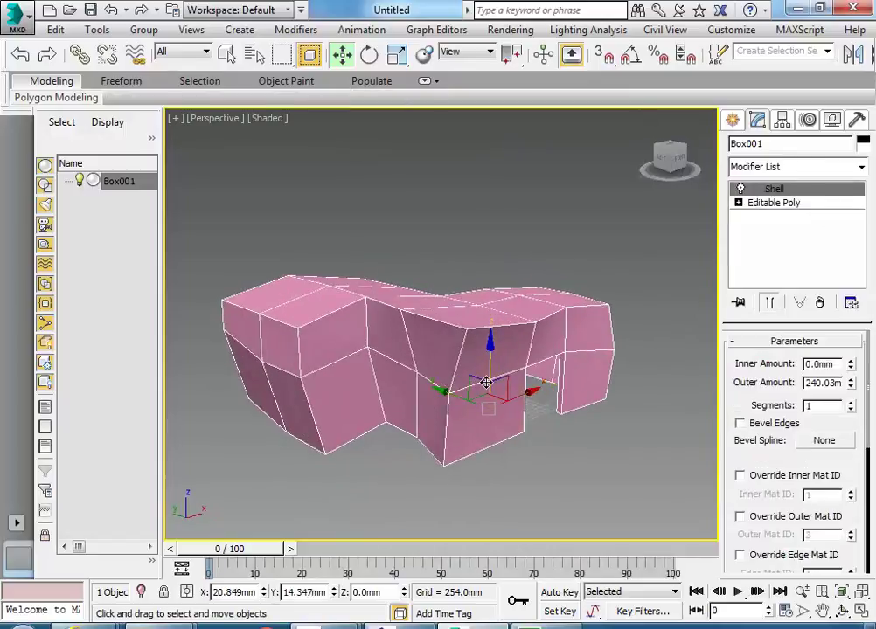
{"action": "mouse_move", "coordinate": [315, 622]}
{"action": "left_click", "coordinate": [400, 541]}
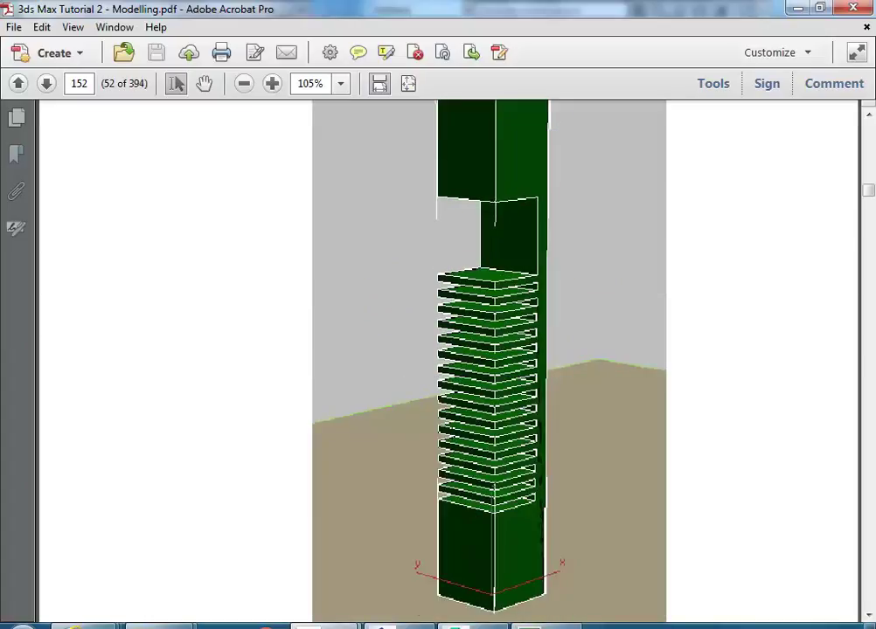
{"action": "mouse_move", "coordinate": [315, 623]}
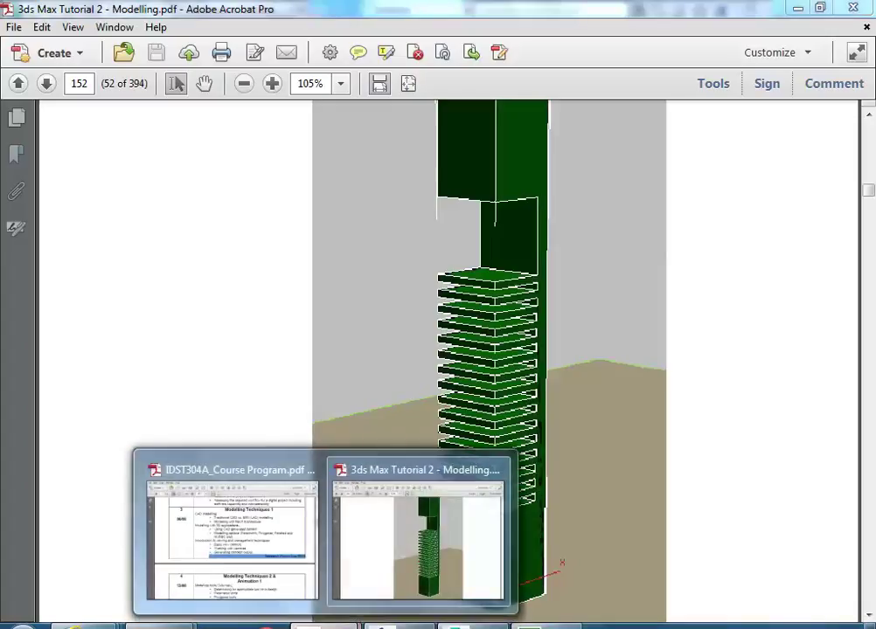
{"action": "left_click", "coordinate": [185, 573]}
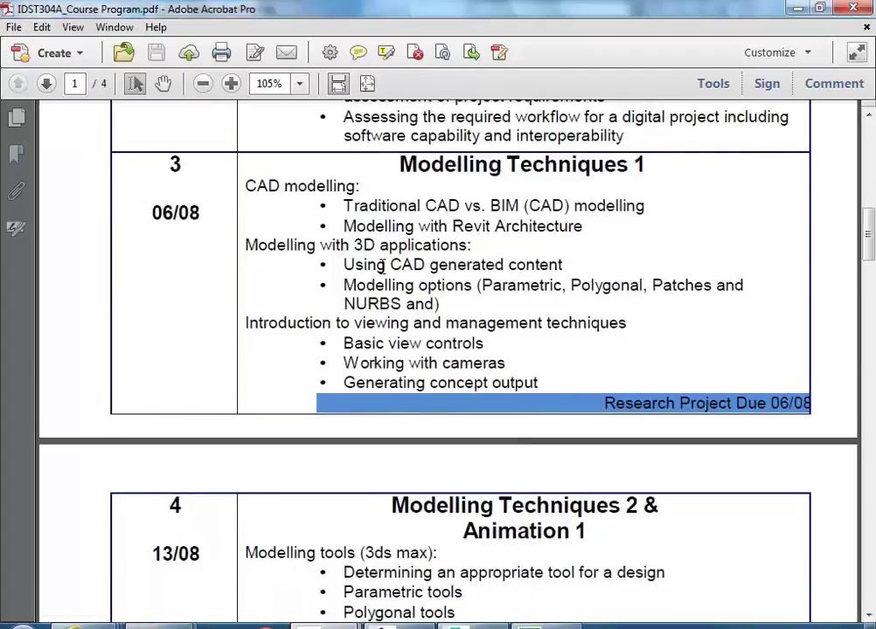
{"action": "scroll", "coordinate": [382, 267], "scroll_direction": "down", "scroll_amount": 3}
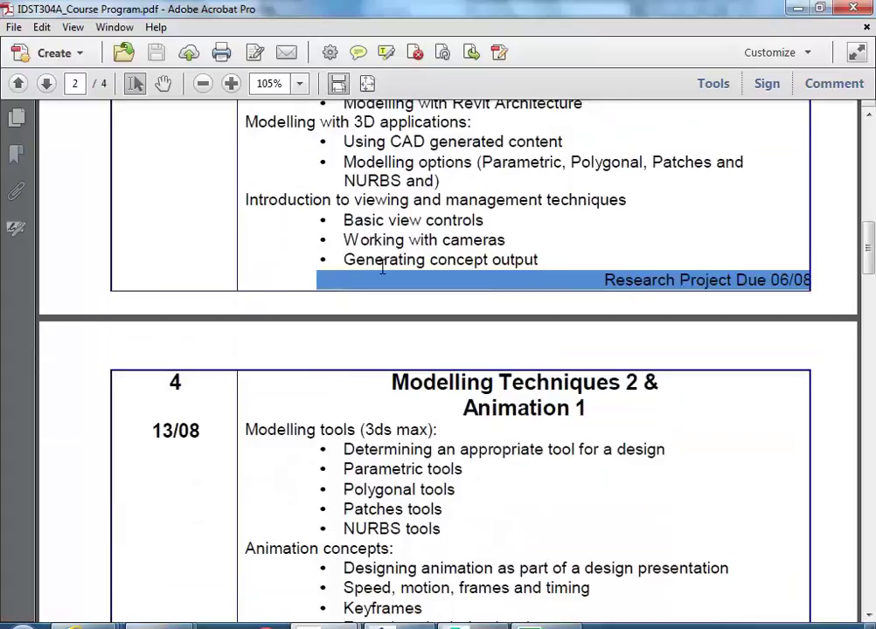
{"action": "scroll", "coordinate": [382, 267], "scroll_direction": "up", "scroll_amount": 2}
{"action": "scroll", "coordinate": [382, 267], "scroll_direction": "up", "scroll_amount": 1}
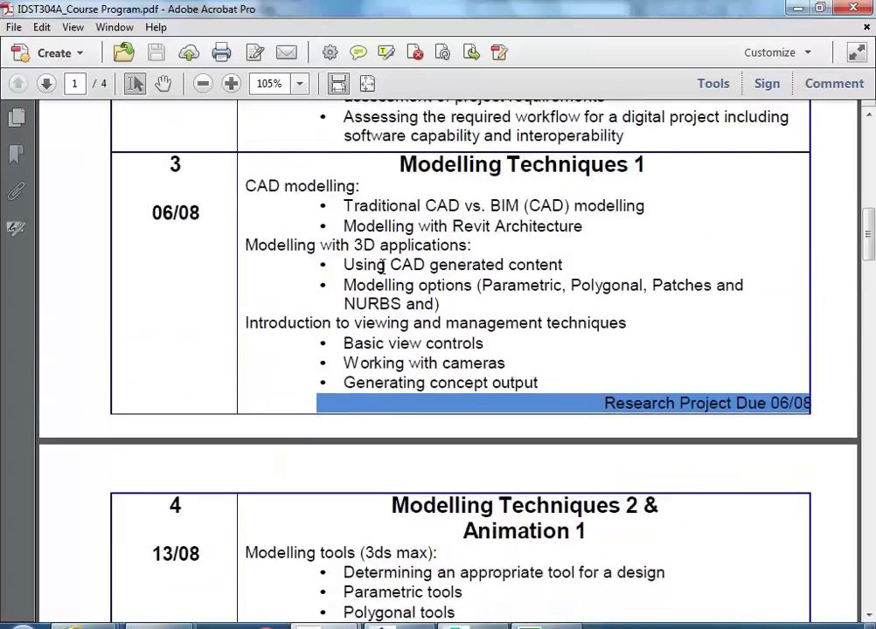
{"action": "scroll", "coordinate": [382, 267], "scroll_direction": "down", "scroll_amount": 4}
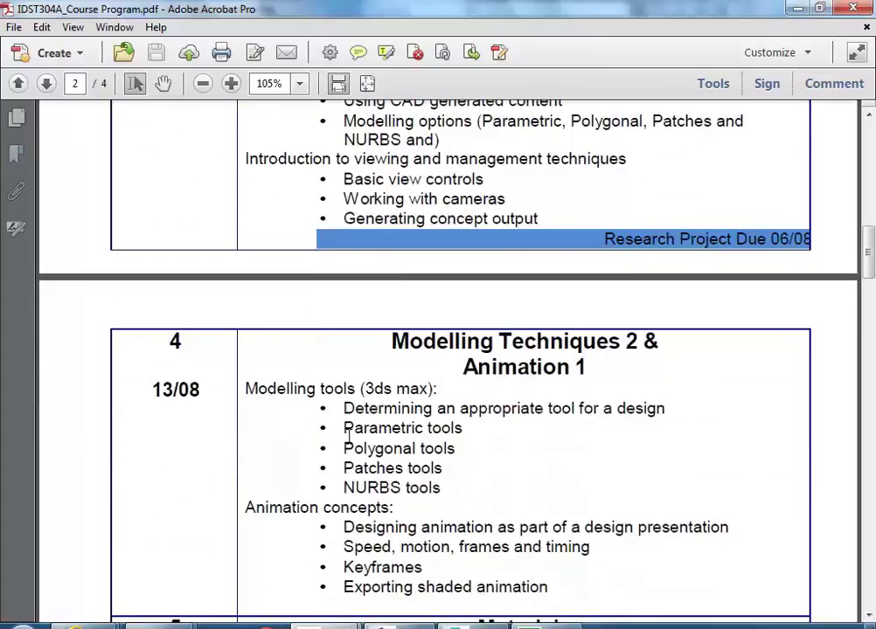
{"action": "scroll", "coordinate": [348, 436], "scroll_direction": "down", "scroll_amount": 1}
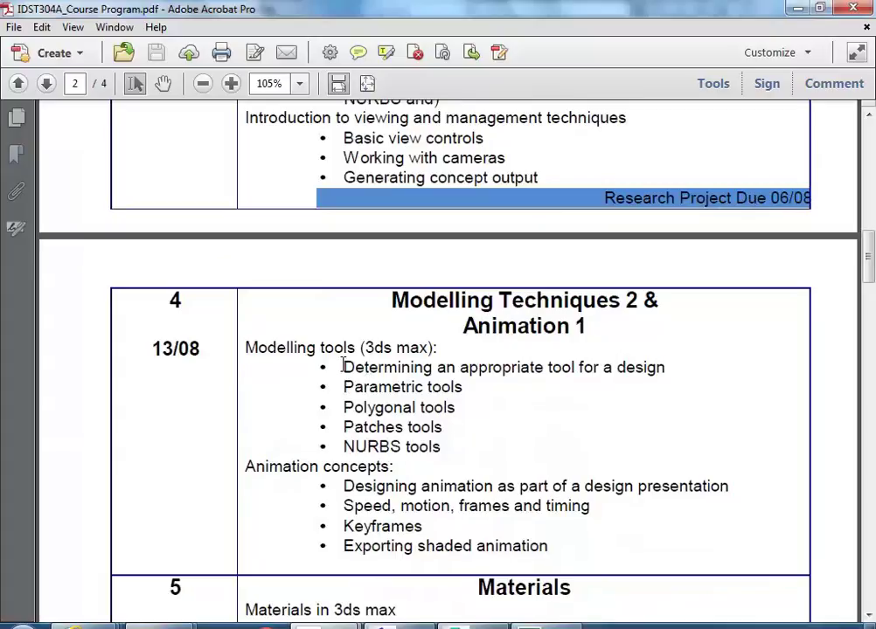
{"action": "left_click_drag", "start_coordinate": [343, 404], "coordinate": [441, 410]}
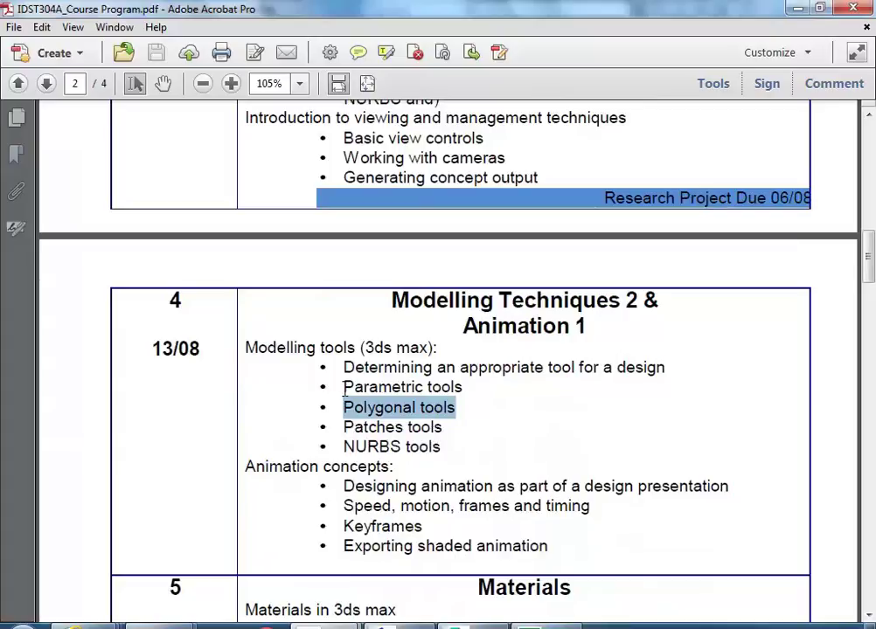
{"action": "left_click_drag", "start_coordinate": [344, 389], "coordinate": [465, 388]}
{"action": "left_click_drag", "start_coordinate": [341, 426], "coordinate": [440, 448]}
{"action": "left_click", "coordinate": [418, 437]}
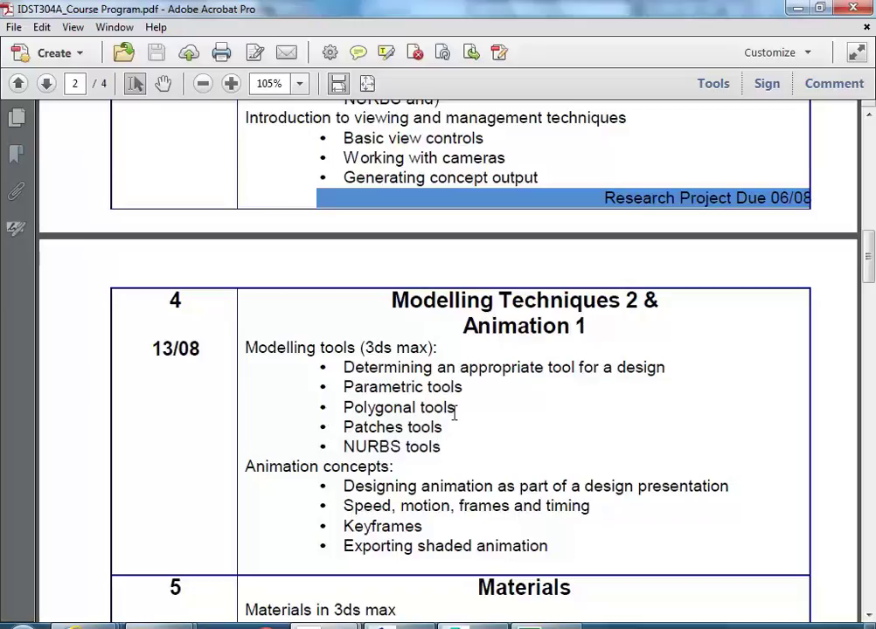
{"action": "left_click_drag", "start_coordinate": [455, 411], "coordinate": [362, 414]}
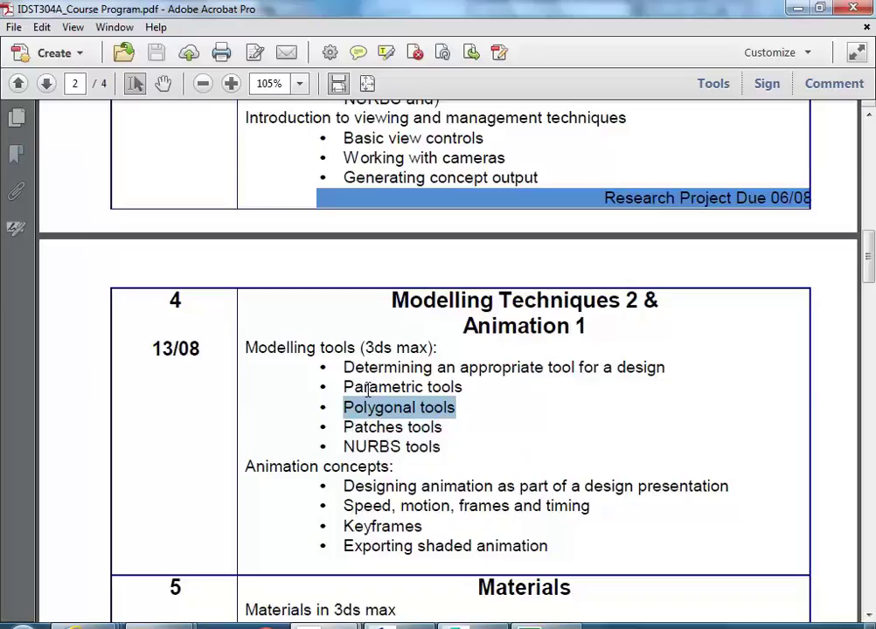
{"action": "scroll", "coordinate": [367, 391], "scroll_direction": "up", "scroll_amount": 3}
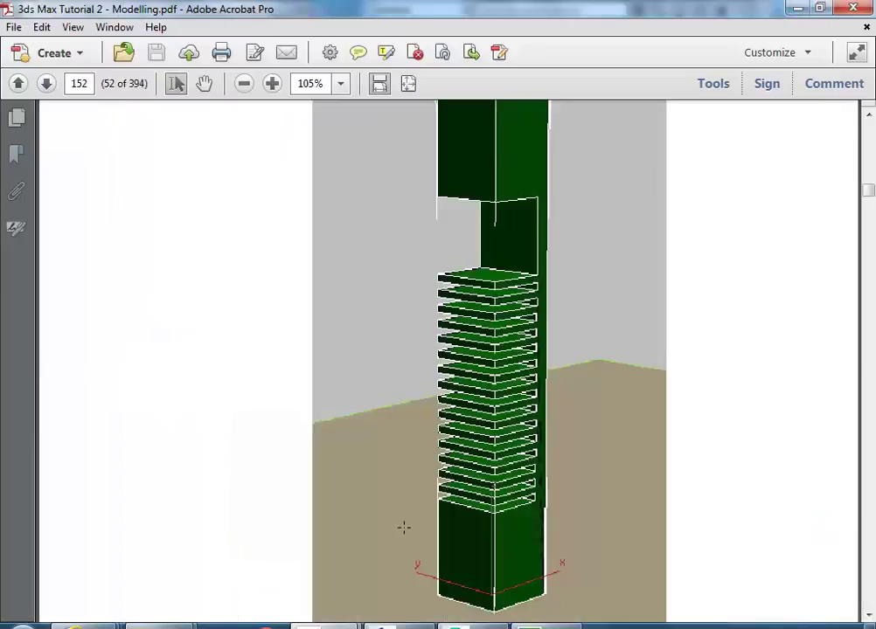
- Cancel the Reading Untagged Document prompt and scroll back up through the tutorial
{"action": "scroll", "coordinate": [551, 298], "scroll_direction": "up", "scroll_amount": 1}
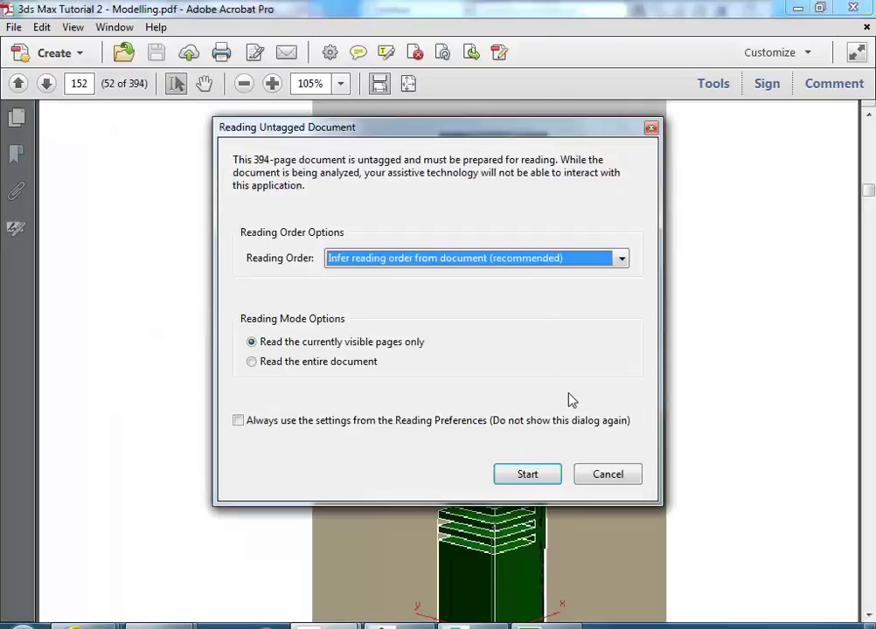
{"action": "left_click", "coordinate": [607, 475]}
{"action": "scroll", "coordinate": [612, 485], "scroll_direction": "up", "scroll_amount": 15}
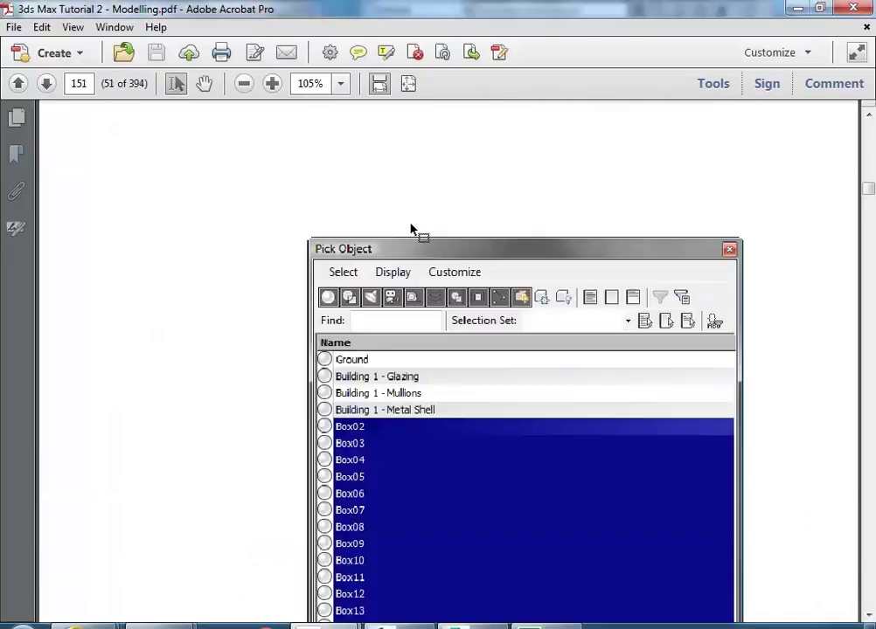
{"action": "scroll", "coordinate": [410, 229], "scroll_direction": "up", "scroll_amount": 20}
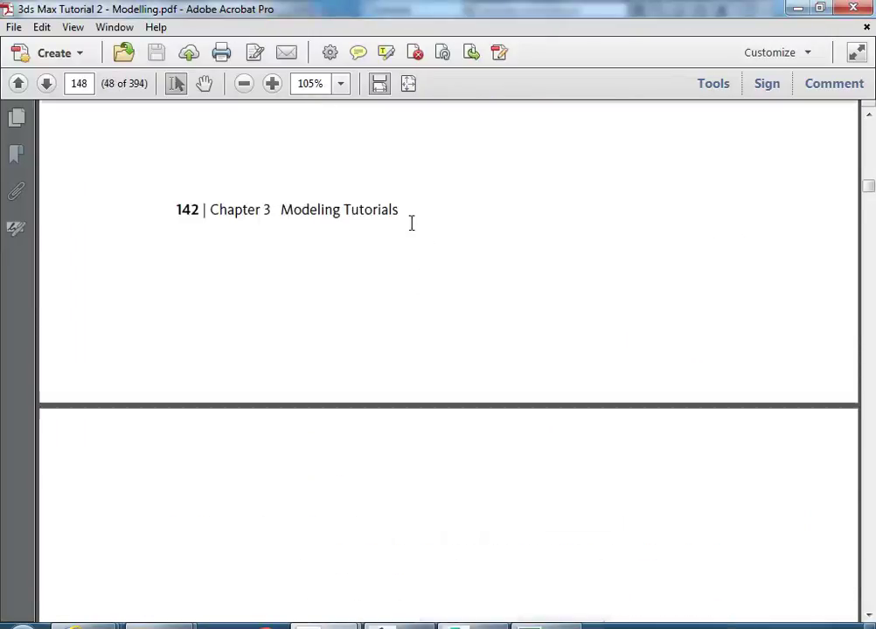
{"action": "scroll", "coordinate": [411, 229], "scroll_direction": "up", "scroll_amount": 20}
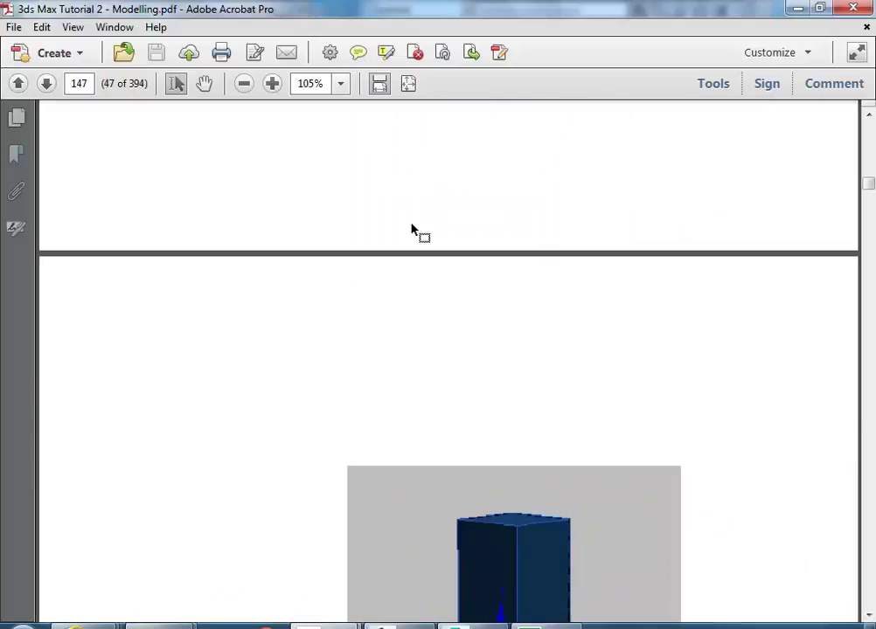
{"action": "scroll", "coordinate": [410, 229], "scroll_direction": "up", "scroll_amount": 20}
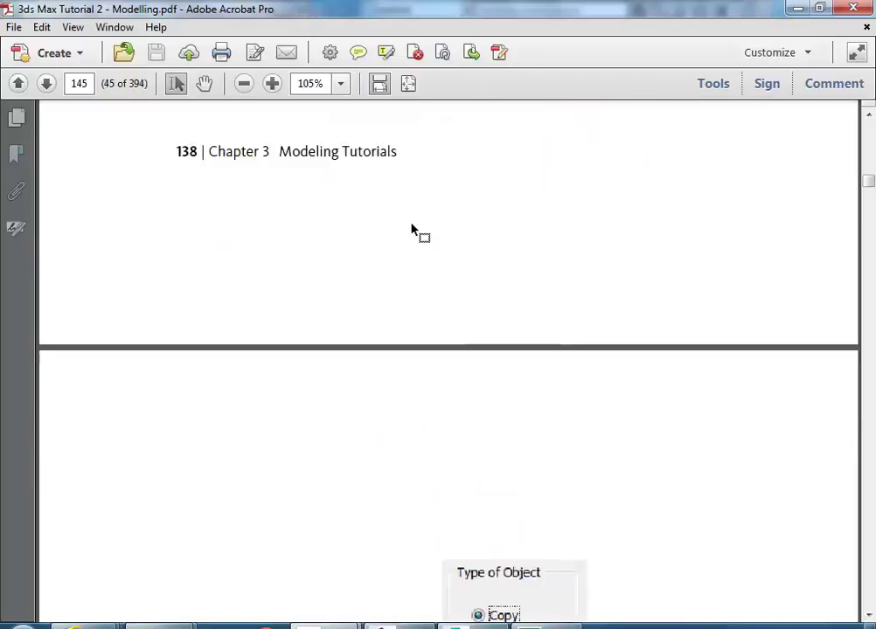
{"action": "scroll", "coordinate": [414, 231], "scroll_direction": "up", "scroll_amount": 20}
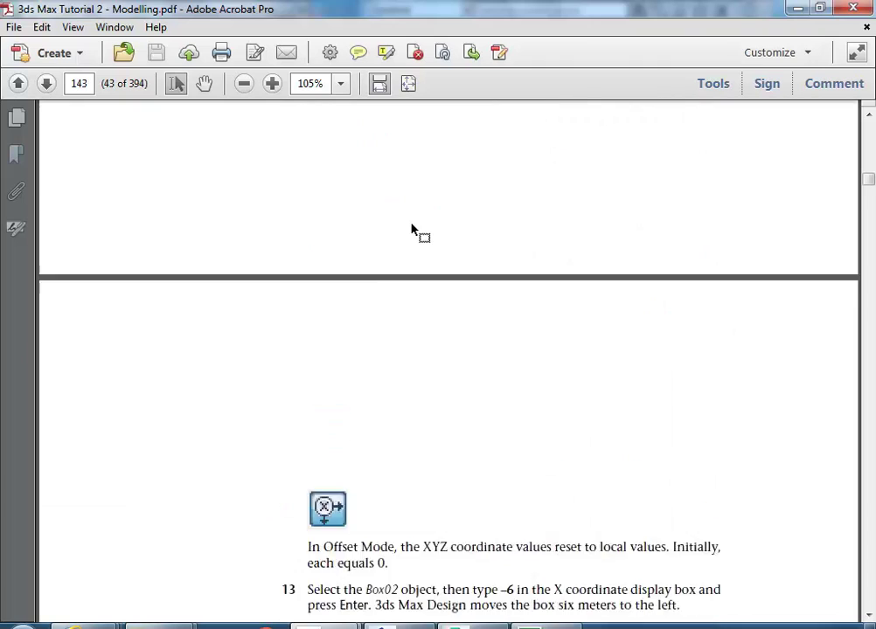
{"action": "scroll", "coordinate": [412, 229], "scroll_direction": "up", "scroll_amount": 20}
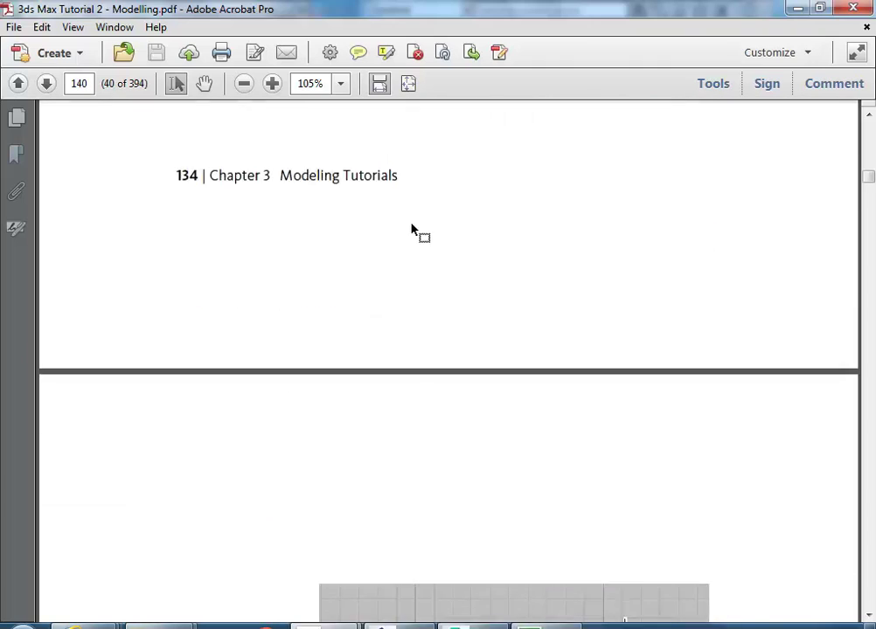
{"action": "scroll", "coordinate": [411, 229], "scroll_direction": "up", "scroll_amount": 20}
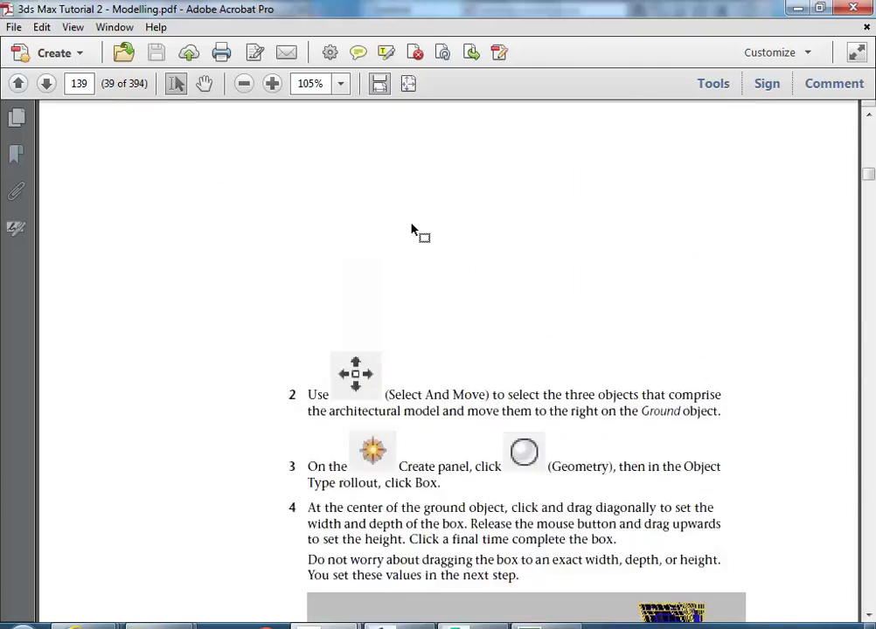
{"action": "scroll", "coordinate": [411, 229], "scroll_direction": "up", "scroll_amount": 20}
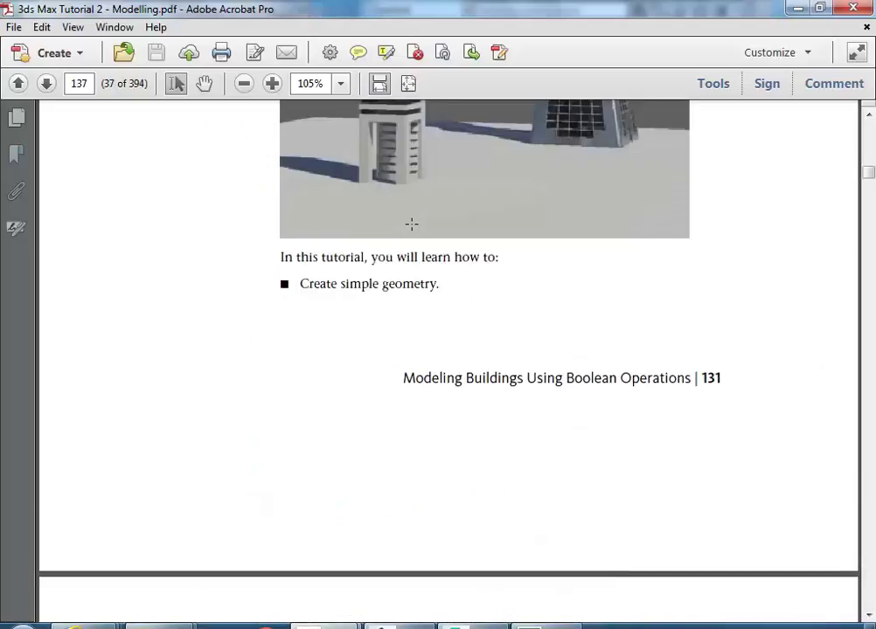
{"action": "scroll", "coordinate": [412, 224], "scroll_direction": "up", "scroll_amount": 20}
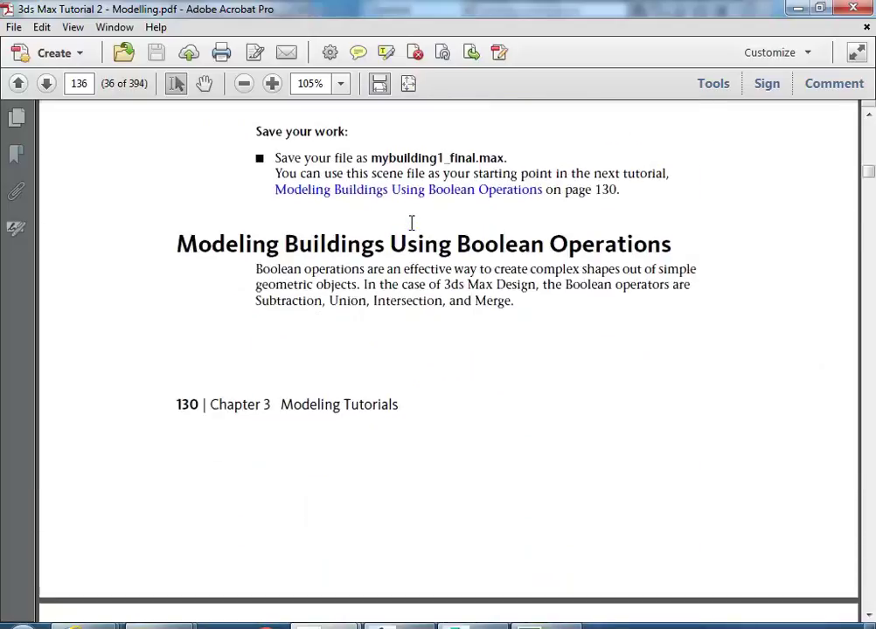
- Settle on page 138, Creating the Floors, then return to 3ds Max and deselect the box
{"action": "scroll", "coordinate": [411, 224], "scroll_direction": "down", "scroll_amount": 2}
{"action": "scroll", "coordinate": [412, 224], "scroll_direction": "up", "scroll_amount": 20}
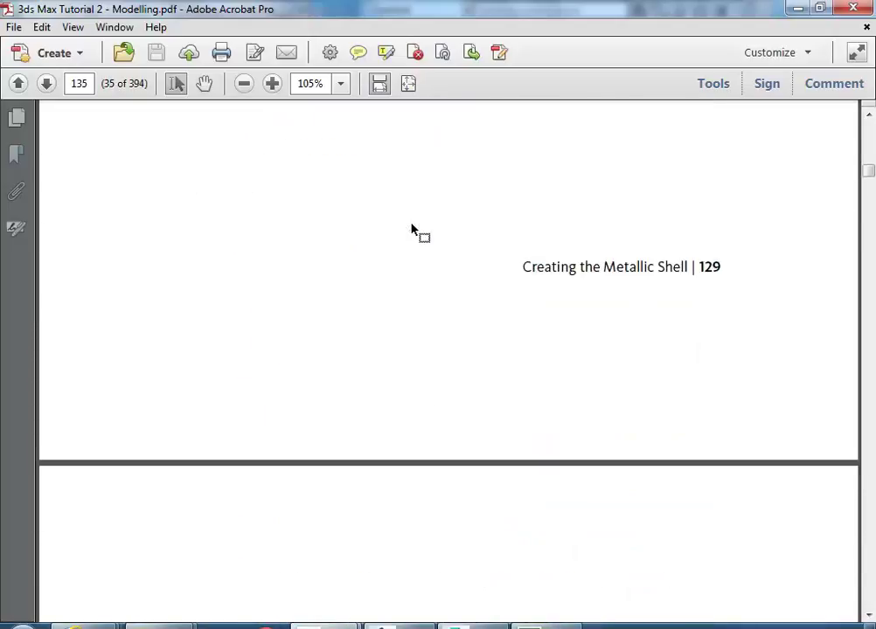
{"action": "scroll", "coordinate": [412, 224], "scroll_direction": "up", "scroll_amount": 10}
{"action": "scroll", "coordinate": [412, 223], "scroll_direction": "down", "scroll_amount": 20}
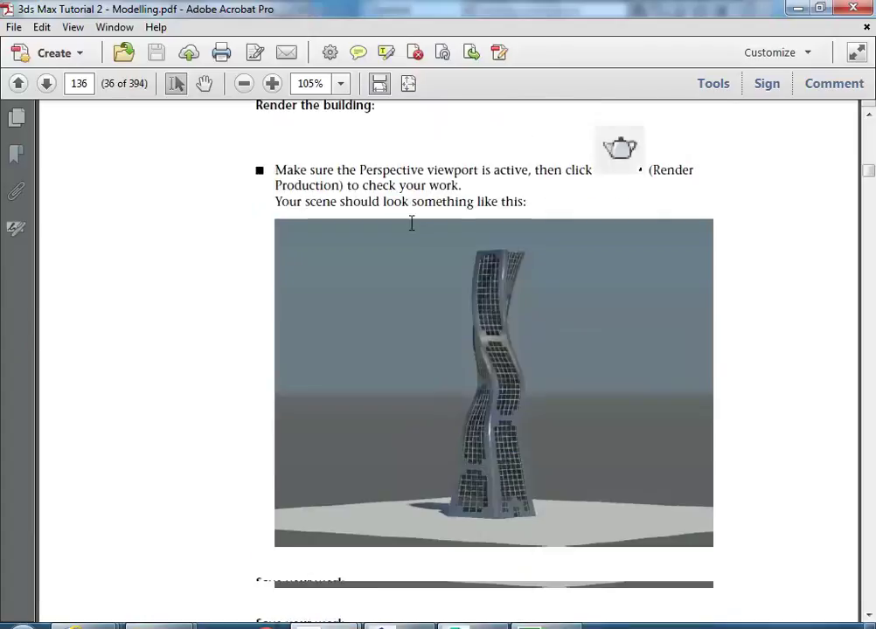
{"action": "scroll", "coordinate": [411, 223], "scroll_direction": "down", "scroll_amount": 10}
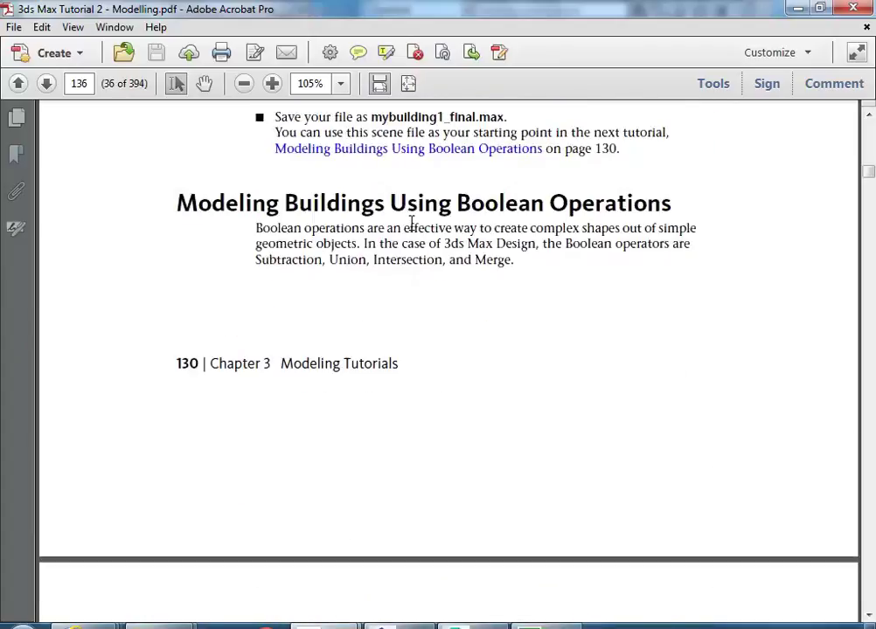
{"action": "scroll", "coordinate": [412, 224], "scroll_direction": "down", "scroll_amount": 6}
{"action": "scroll", "coordinate": [476, 221], "scroll_direction": "down", "scroll_amount": 20}
{"action": "scroll", "coordinate": [476, 221], "scroll_direction": "down", "scroll_amount": 15}
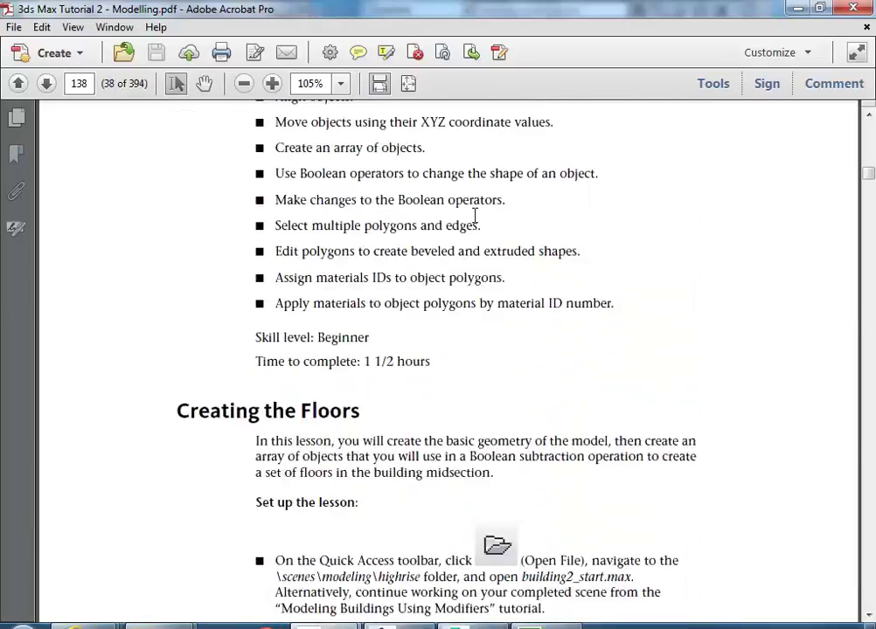
{"action": "scroll", "coordinate": [476, 217], "scroll_direction": "up", "scroll_amount": 4}
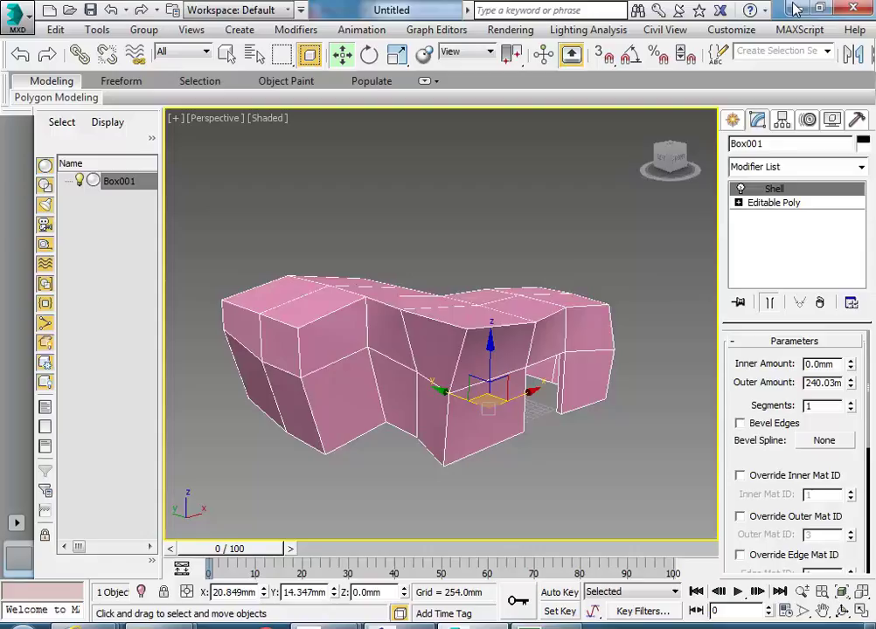
{"action": "key", "text": "alt+Tab"}
{"action": "left_click", "coordinate": [440, 241]}
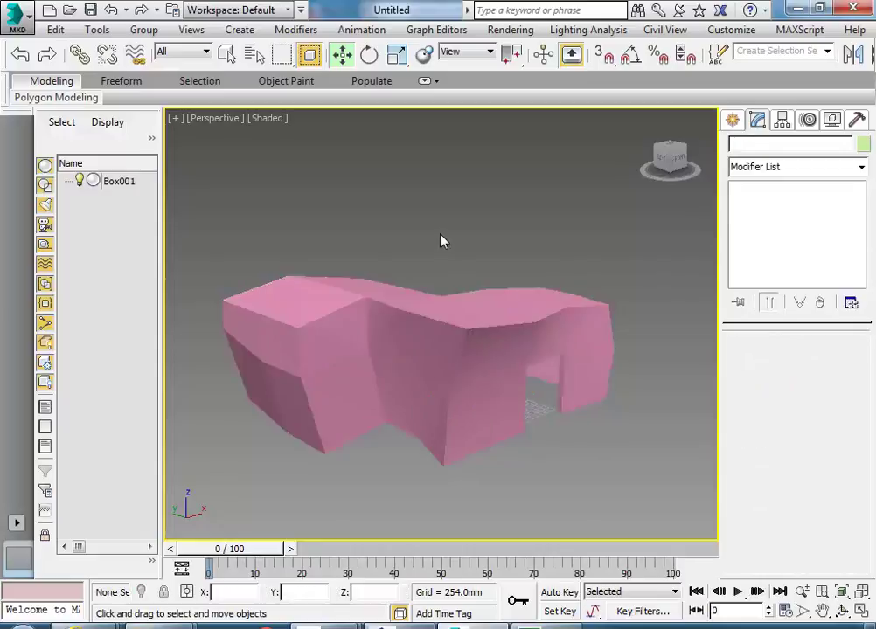
{"action": "left_click", "coordinate": [732, 120]}
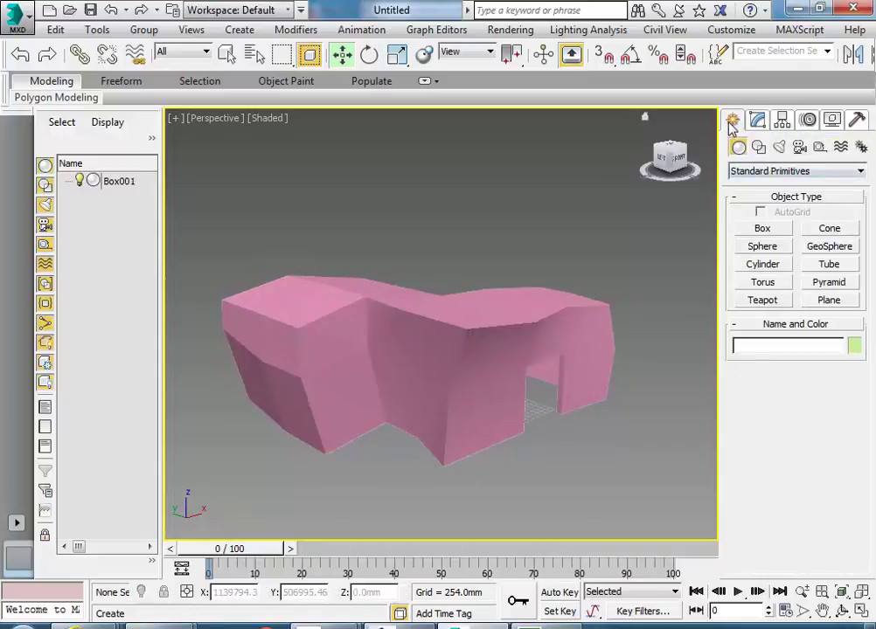
{"action": "left_click", "coordinate": [759, 172]}
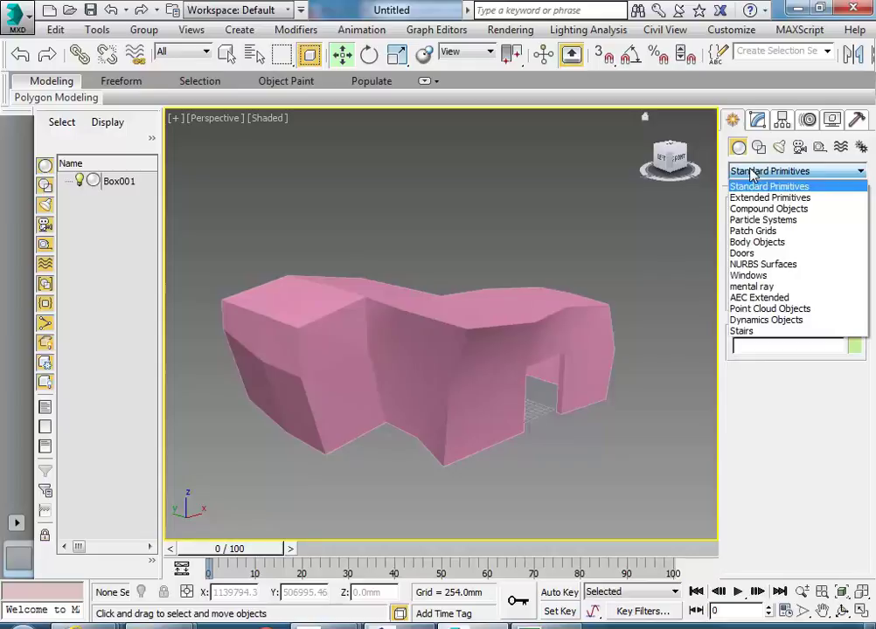
{"action": "left_click", "coordinate": [766, 211]}
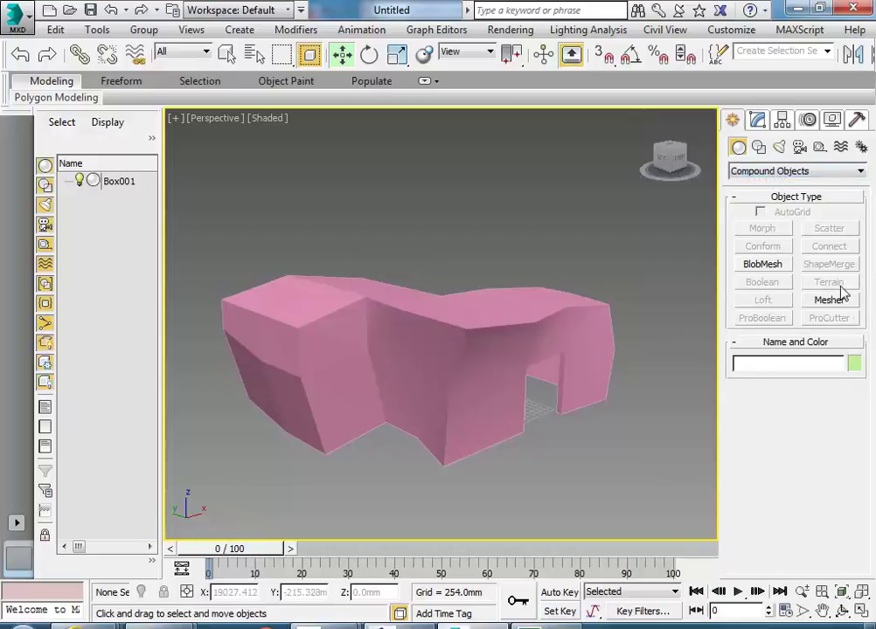
{"action": "left_click", "coordinate": [771, 172]}
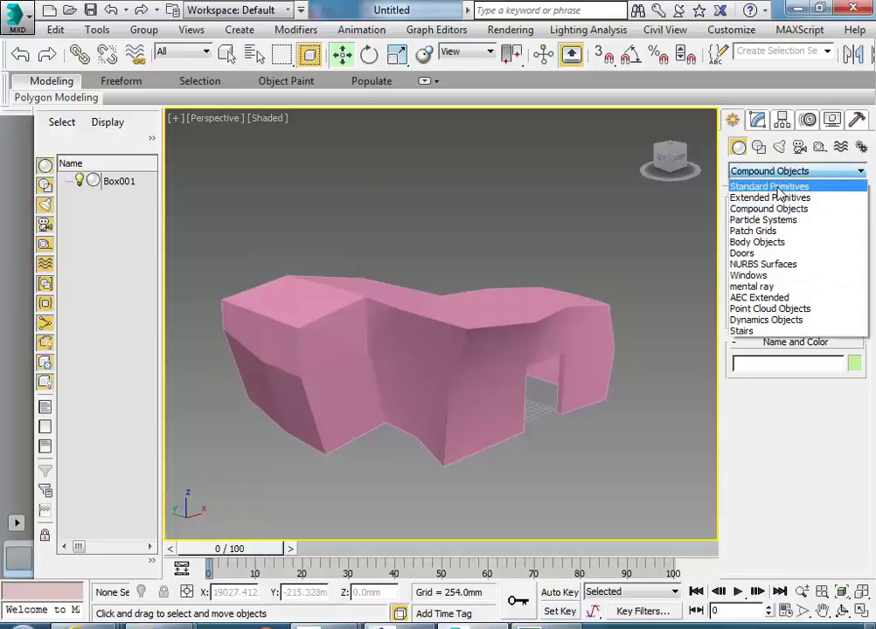
{"action": "left_click", "coordinate": [776, 187]}
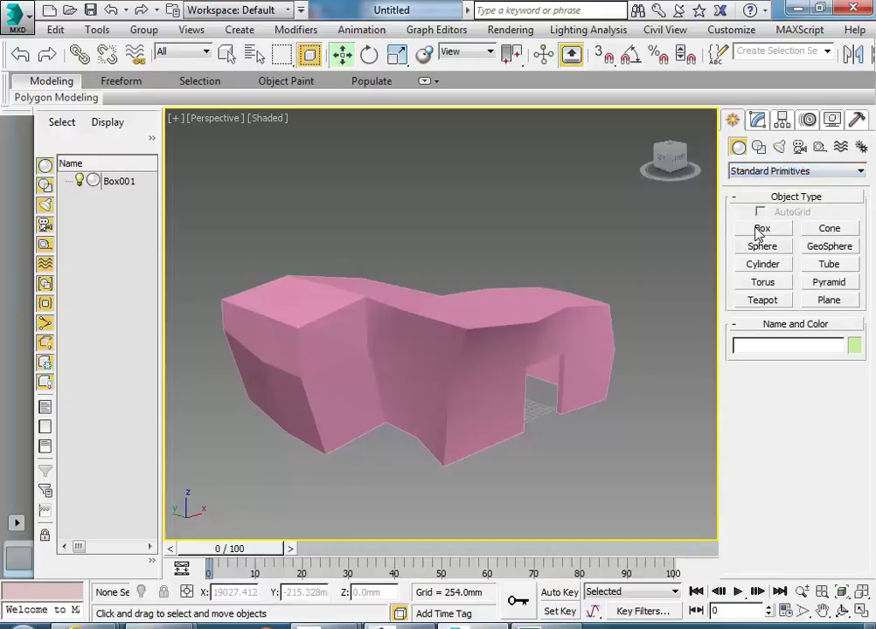
- Draw a new box against the building's wall with length, width and height segments of 1
{"action": "left_click", "coordinate": [760, 229]}
{"action": "middle_click_drag", "start_coordinate": [442, 406], "coordinate": [528, 286], "text": "alt"}
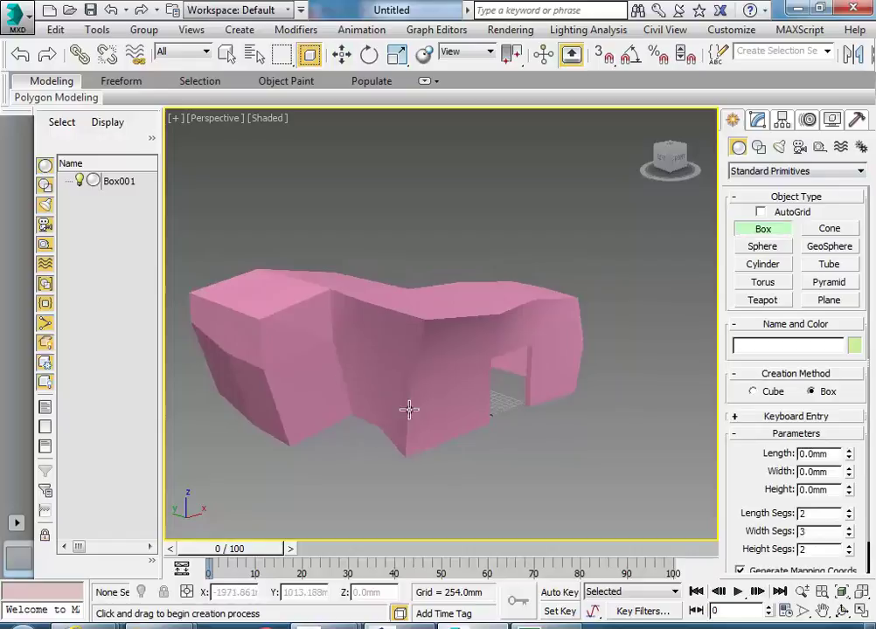
{"action": "middle_click_drag", "start_coordinate": [488, 340], "coordinate": [516, 326], "text": "alt"}
{"action": "scroll", "coordinate": [534, 302], "scroll_direction": "up", "scroll_amount": 4}
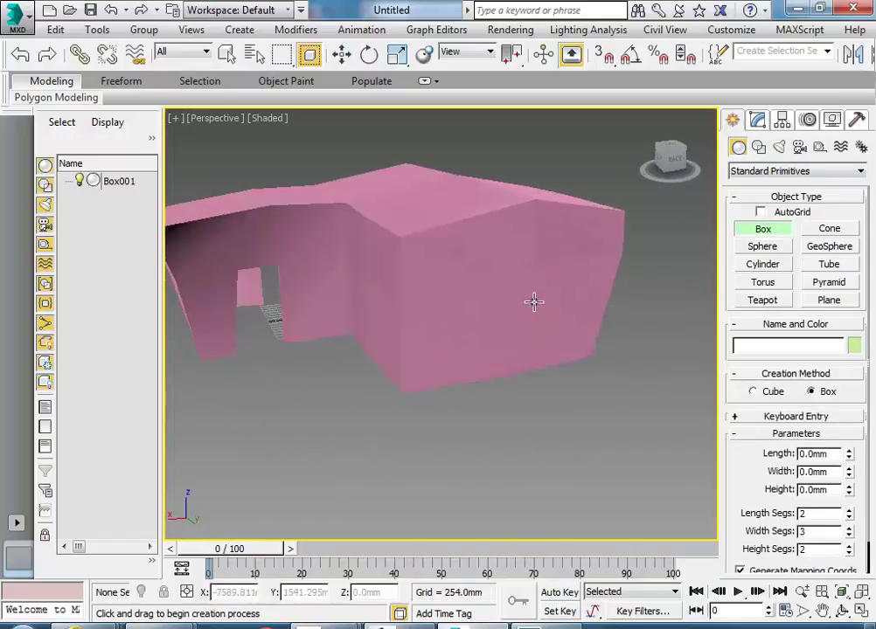
{"action": "left_click_drag", "start_coordinate": [460, 397], "coordinate": [501, 347]}
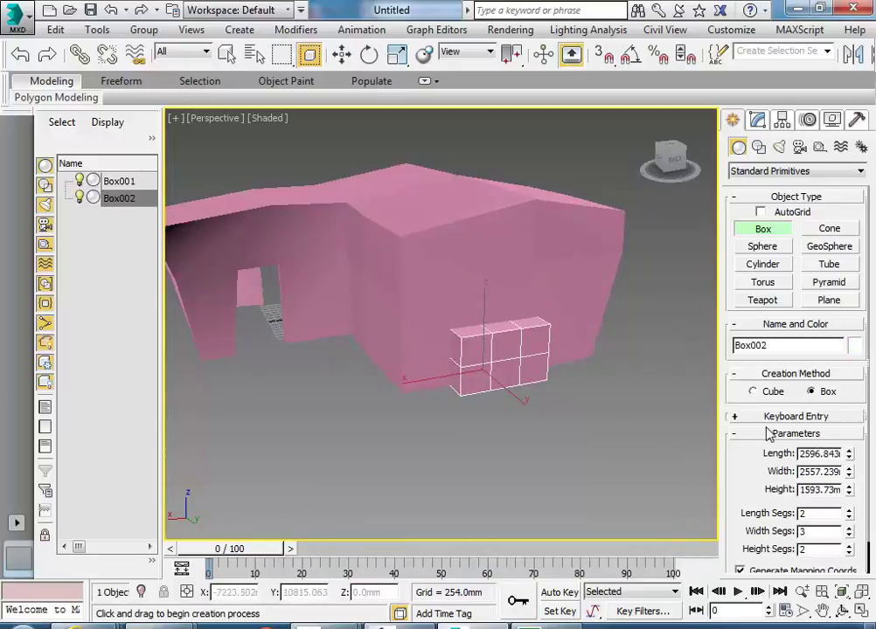
{"action": "left_click", "coordinate": [849, 517]}
{"action": "left_click", "coordinate": [849, 535]}
{"action": "left_click", "coordinate": [849, 535]}
{"action": "left_click", "coordinate": [849, 553]}
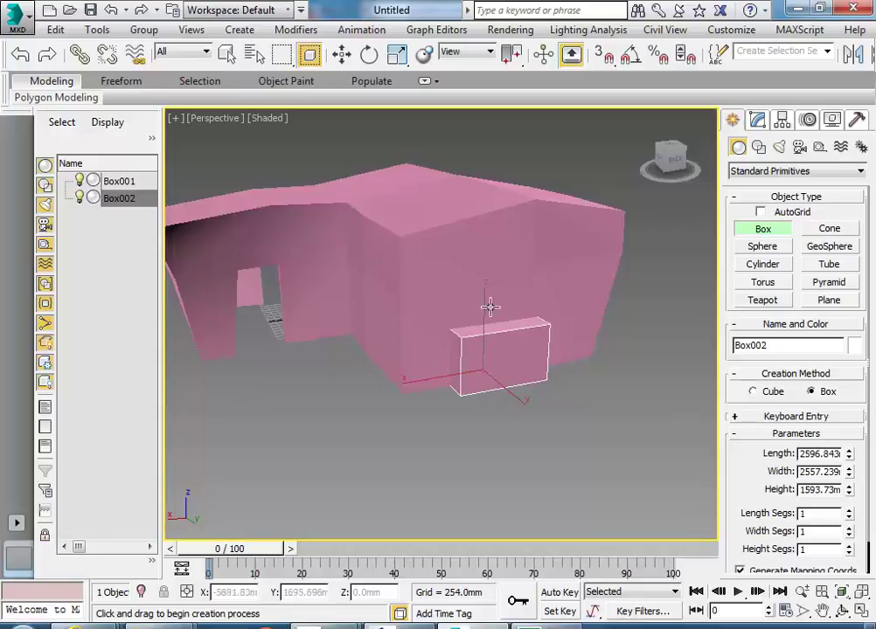
- Raise the box in Z and set its length to about 2905 mm and width to about 1918 mm
{"action": "key", "text": "w"}
{"action": "left_click_drag", "start_coordinate": [485, 350], "coordinate": [485, 275]}
{"action": "left_click", "coordinate": [757, 119]}
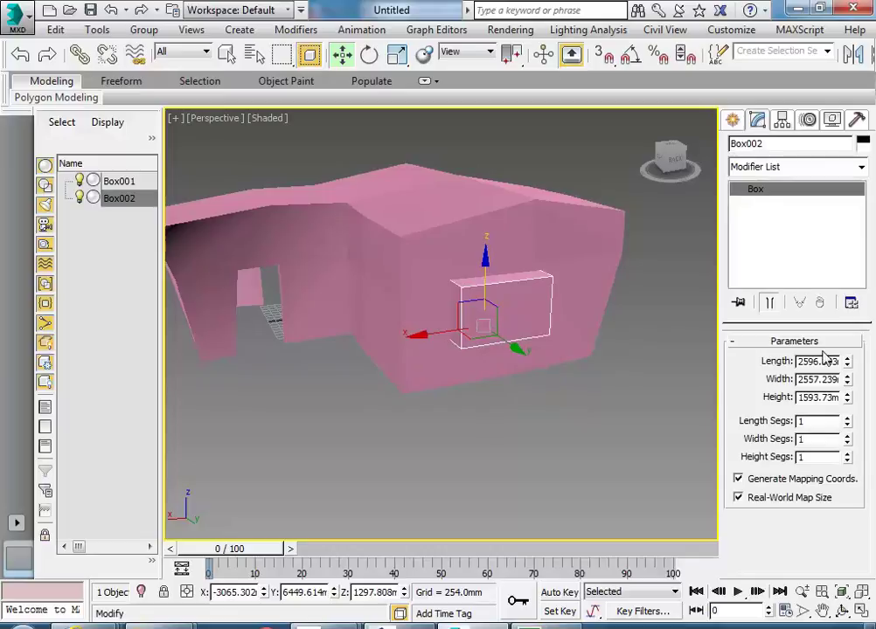
{"action": "left_click_drag", "start_coordinate": [846, 363], "coordinate": [847, 388]}
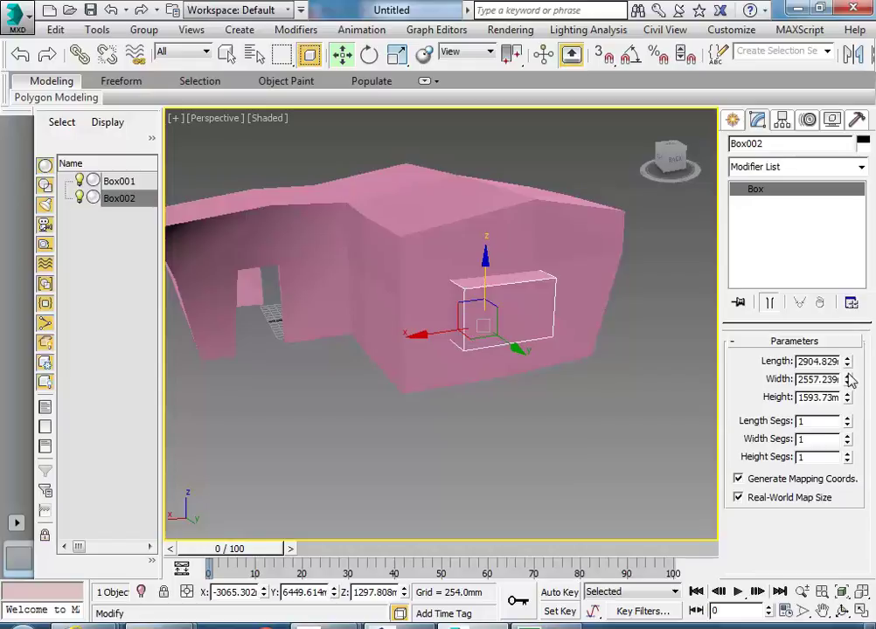
{"action": "left_click_drag", "start_coordinate": [847, 378], "coordinate": [847, 437]}
{"action": "scroll", "coordinate": [525, 339], "scroll_direction": "up", "scroll_amount": 3}
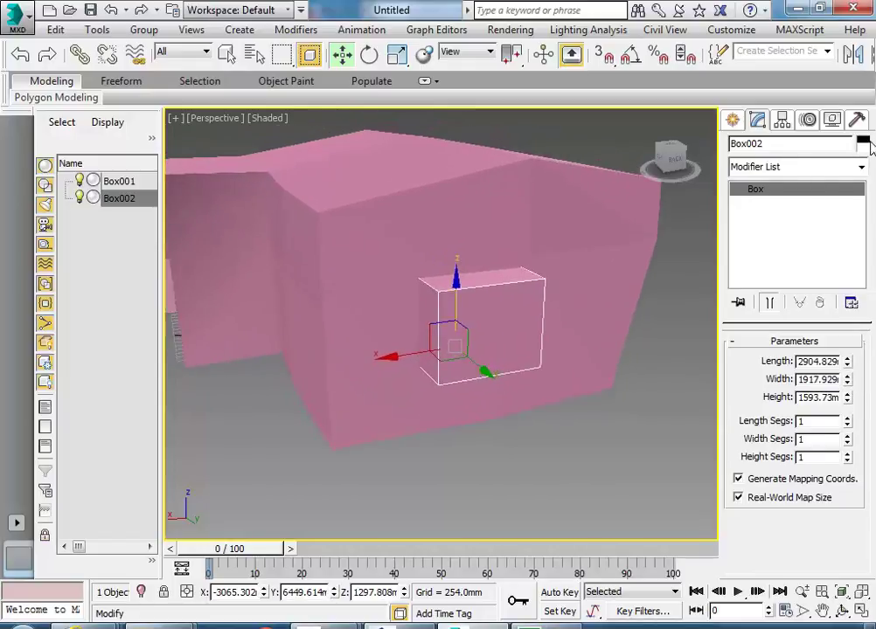
- Change the box's object colour to purple
{"action": "left_click", "coordinate": [862, 142]}
{"action": "left_click", "coordinate": [510, 317]}
{"action": "left_click", "coordinate": [511, 439]}
- Clone the purple box as an independent copy, Box003
{"action": "middle_click_drag", "start_coordinate": [461, 354], "coordinate": [485, 354], "text": "alt"}
{"action": "scroll", "coordinate": [485, 355], "scroll_direction": "down", "scroll_amount": 3}
{"action": "middle_click_drag", "start_coordinate": [424, 357], "coordinate": [308, 396], "text": "alt"}
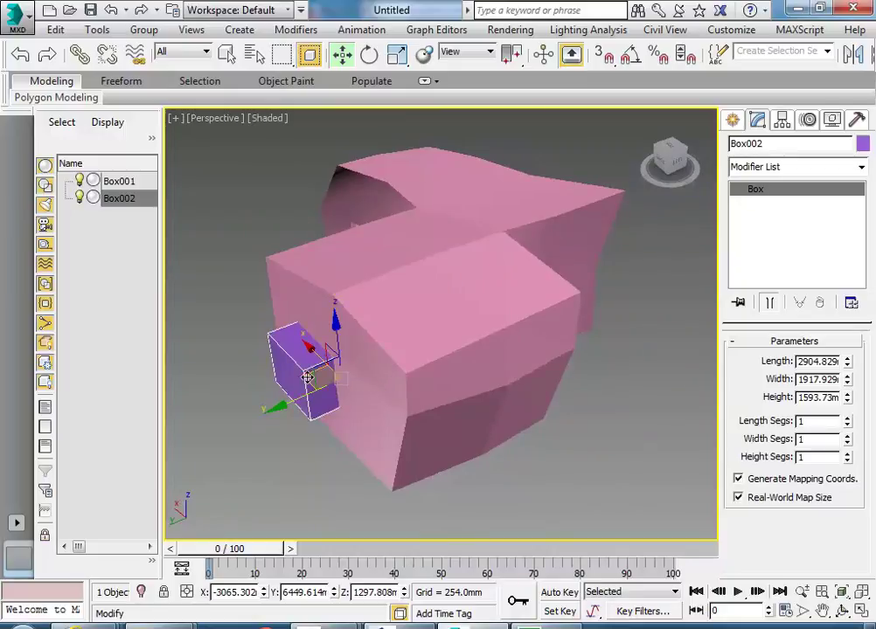
{"action": "mouse_move", "coordinate": [307, 377]}
{"action": "left_mouse_down", "text": "shift"}
{"action": "mouse_move", "coordinate": [463, 416]}
{"action": "mouse_move", "coordinate": [454, 424]}
{"action": "left_mouse_up", "text": "shift"}
{"action": "left_click", "coordinate": [363, 266]}
{"action": "left_click", "coordinate": [440, 391]}
{"action": "mouse_move", "coordinate": [441, 389]}
{"action": "middle_mouse_down", "text": "alt"}
{"action": "mouse_move", "coordinate": [486, 378]}
{"action": "mouse_move", "coordinate": [363, 373]}
{"action": "mouse_move", "coordinate": [389, 354]}
{"action": "mouse_move", "coordinate": [416, 382]}
{"action": "mouse_move", "coordinate": [459, 355]}
{"action": "mouse_move", "coordinate": [485, 364]}
{"action": "mouse_move", "coordinate": [463, 385]}
{"action": "mouse_move", "coordinate": [328, 400]}
{"action": "mouse_move", "coordinate": [297, 385]}
{"action": "mouse_move", "coordinate": [207, 391]}
{"action": "middle_mouse_up", "text": "alt"}
{"action": "scroll", "coordinate": [485, 363], "scroll_direction": "down", "scroll_amount": 5}
- Clone a second copy, Box004, toward the front wall and shrink it to about 1626.704 × 1572.702 mm
{"action": "left_click", "coordinate": [408, 404]}
{"action": "middle_click_drag", "start_coordinate": [406, 420], "coordinate": [507, 416]}
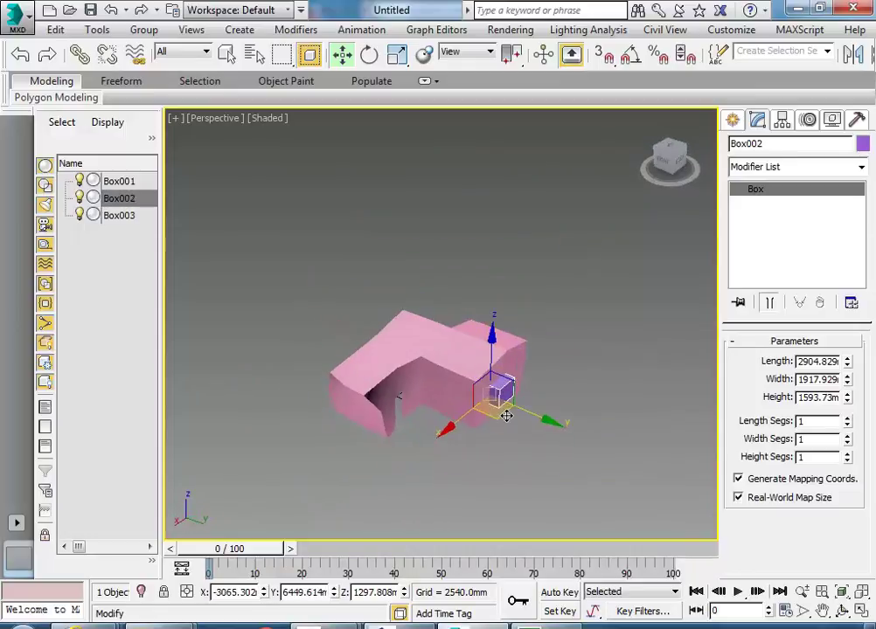
{"action": "mouse_move", "coordinate": [460, 402]}
{"action": "left_mouse_down"}
{"action": "mouse_move", "coordinate": [370, 438]}
{"action": "mouse_move", "coordinate": [477, 423]}
{"action": "mouse_move", "coordinate": [362, 429]}
{"action": "mouse_move", "coordinate": [361, 443]}
{"action": "left_mouse_up"}
{"action": "left_click", "coordinate": [442, 396]}
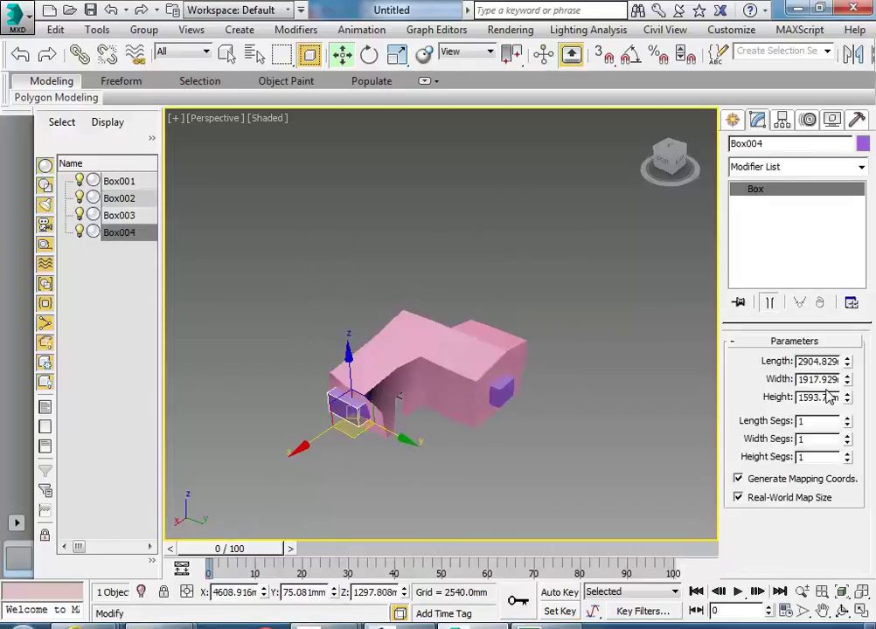
{"action": "mouse_move", "coordinate": [850, 387]}
{"action": "left_mouse_down"}
{"action": "mouse_move", "coordinate": [850, 400]}
{"action": "mouse_move", "coordinate": [846, 380]}
{"action": "mouse_move", "coordinate": [846, 396]}
{"action": "left_mouse_up"}
{"action": "scroll", "coordinate": [449, 387], "scroll_direction": "up", "scroll_amount": 3}
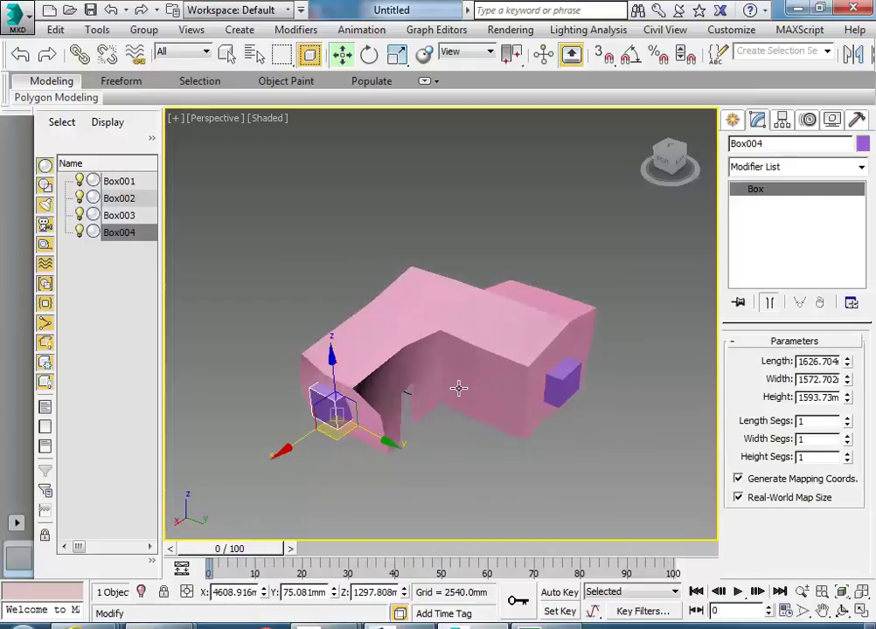
{"action": "middle_click_drag", "start_coordinate": [457, 389], "coordinate": [566, 373], "text": "alt"}
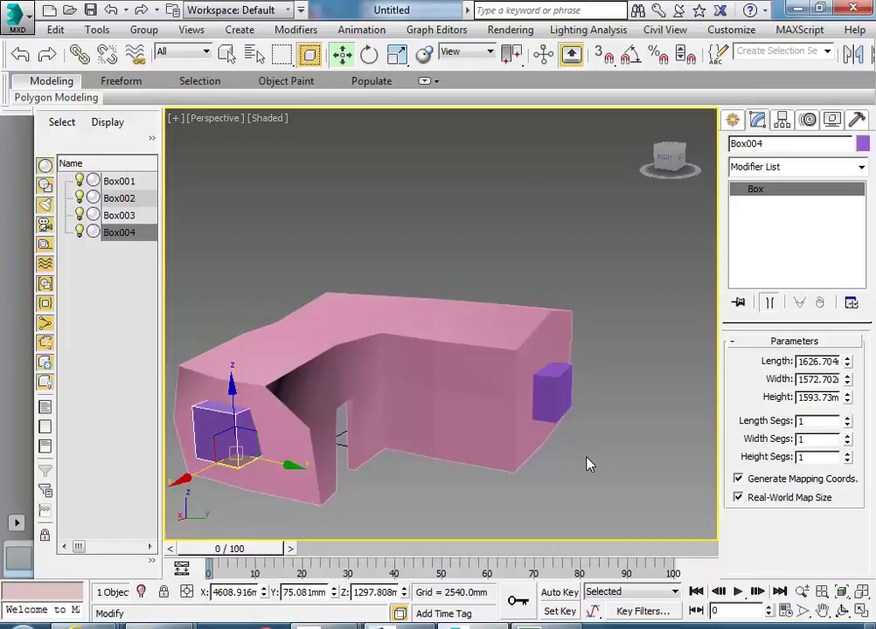
- Select Box001 and switch the Create panel category to Compound Objects
{"action": "left_click", "coordinate": [436, 373]}
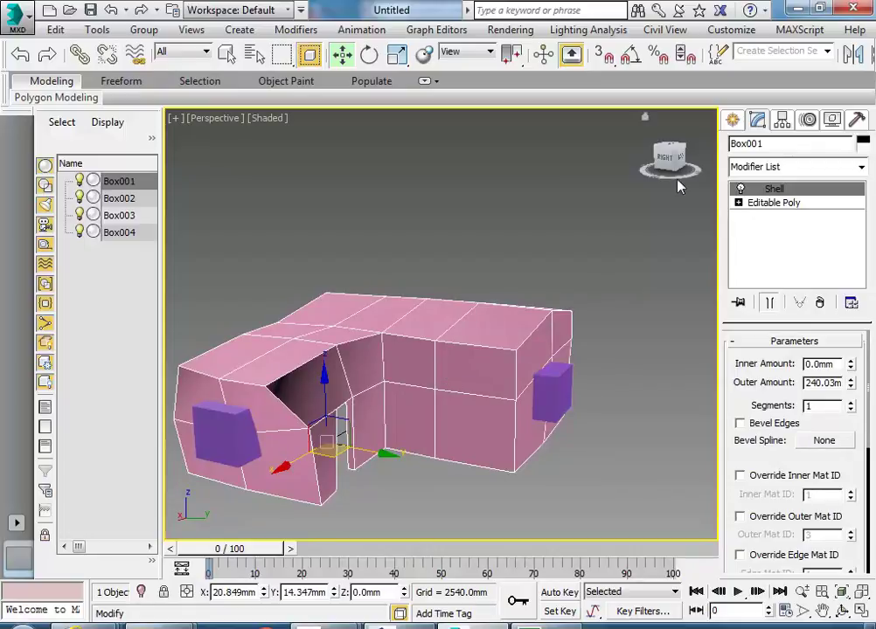
{"action": "left_click", "coordinate": [732, 119]}
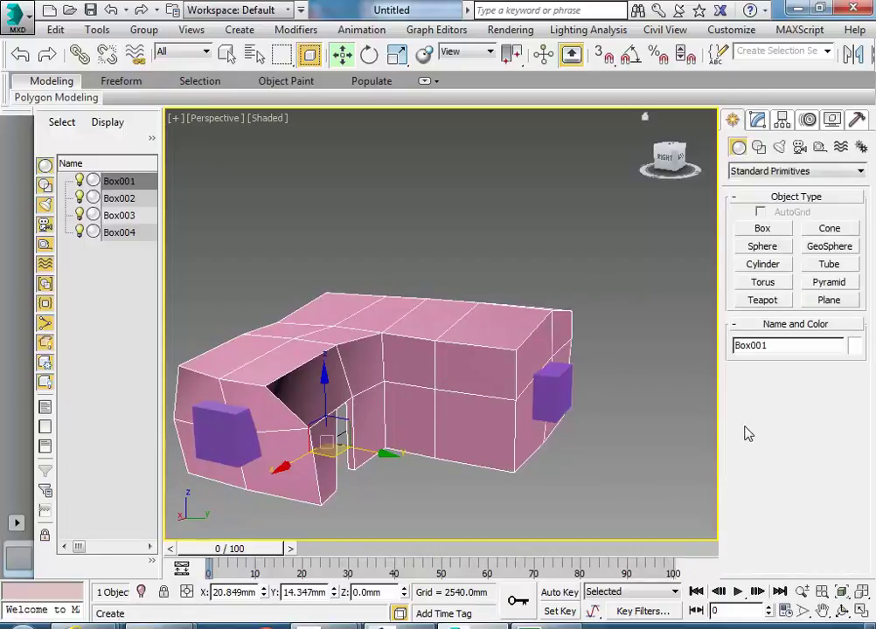
{"action": "left_click", "coordinate": [760, 174]}
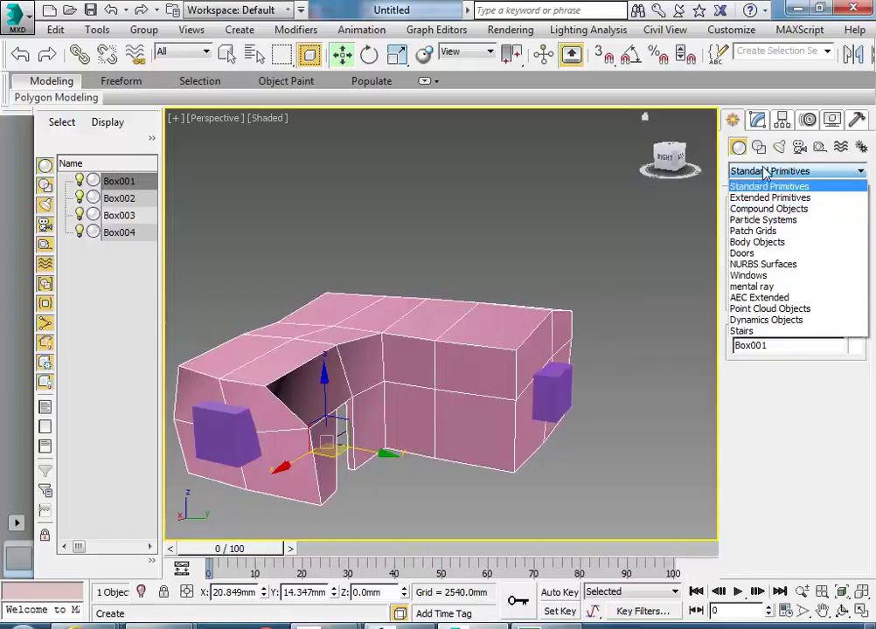
{"action": "left_click", "coordinate": [753, 210]}
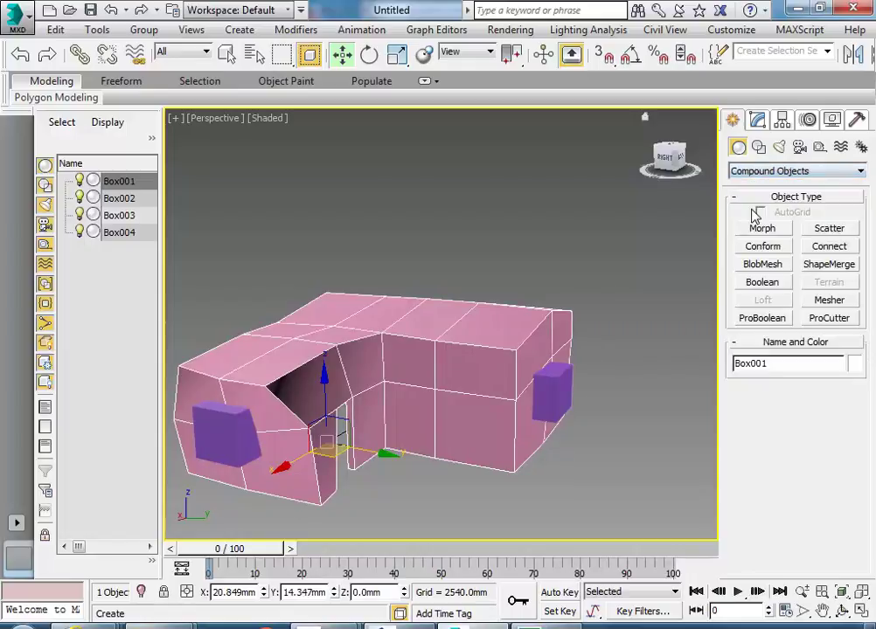
{"action": "middle_click_drag", "start_coordinate": [389, 354], "coordinate": [400, 340]}
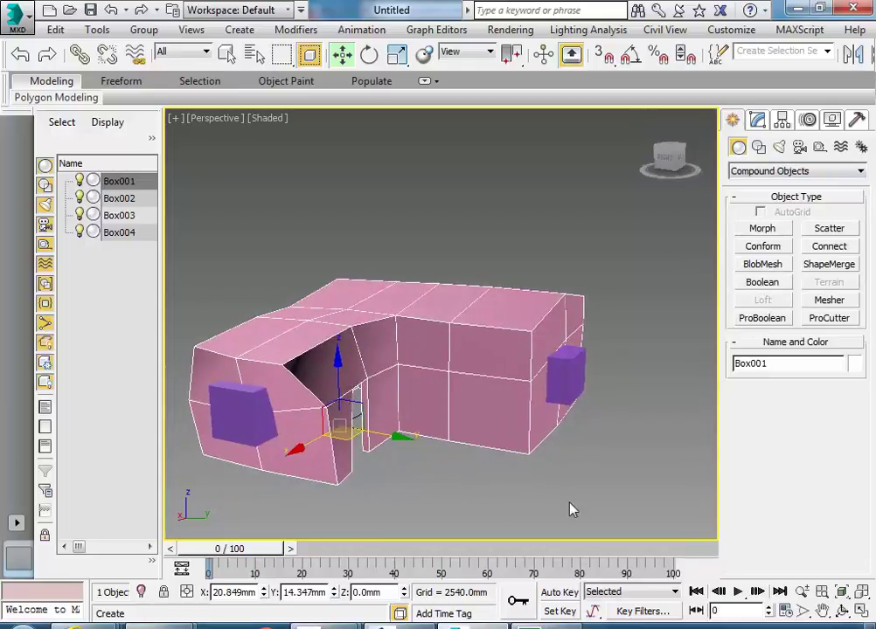
- Show the 3ds Max Tutorial 2 PDF at page 130, Modeling Buildings Using Boolean Operations
{"action": "mouse_move", "coordinate": [319, 624]}
{"action": "left_click", "coordinate": [426, 560]}
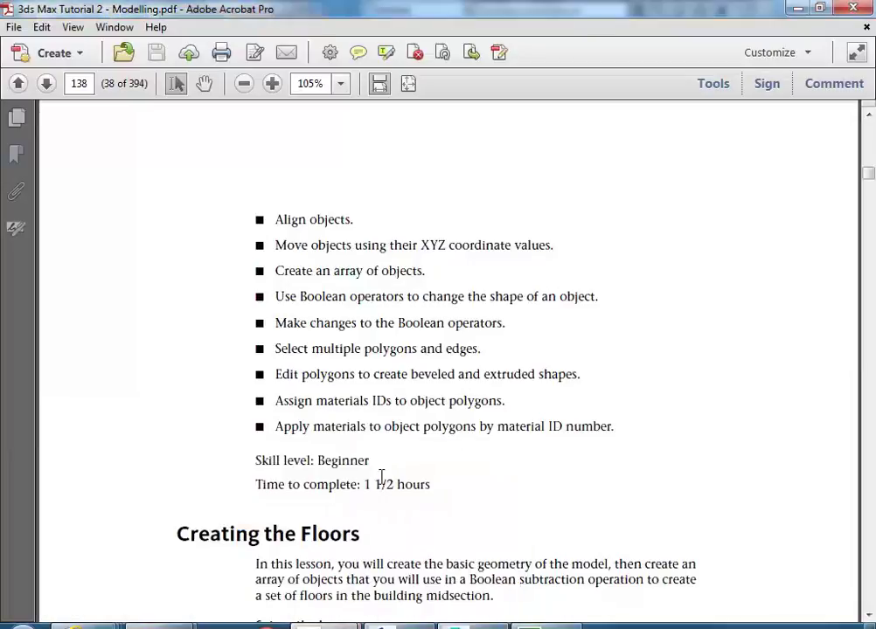
{"action": "scroll", "coordinate": [284, 335], "scroll_direction": "up", "scroll_amount": 20}
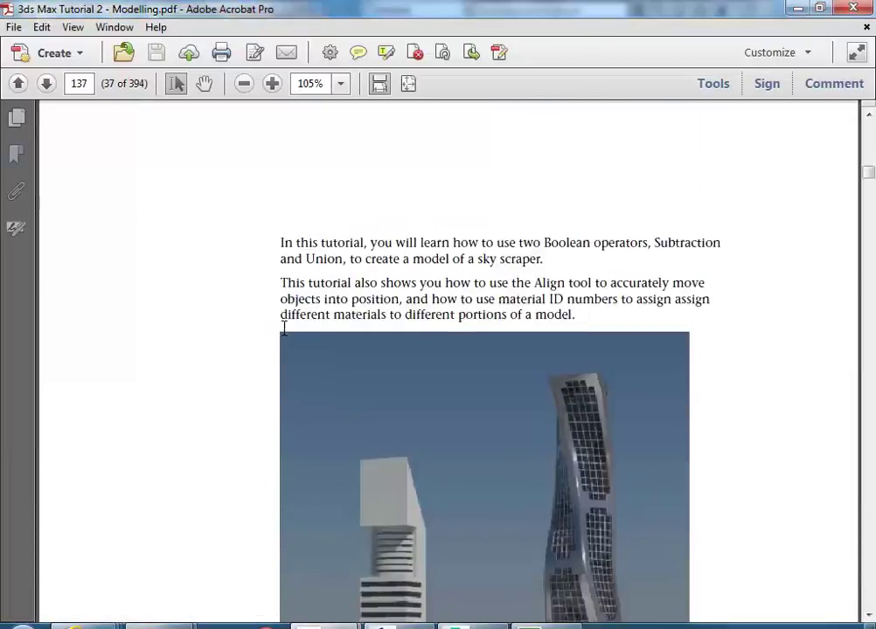
{"action": "scroll", "coordinate": [284, 335], "scroll_direction": "up", "scroll_amount": 8}
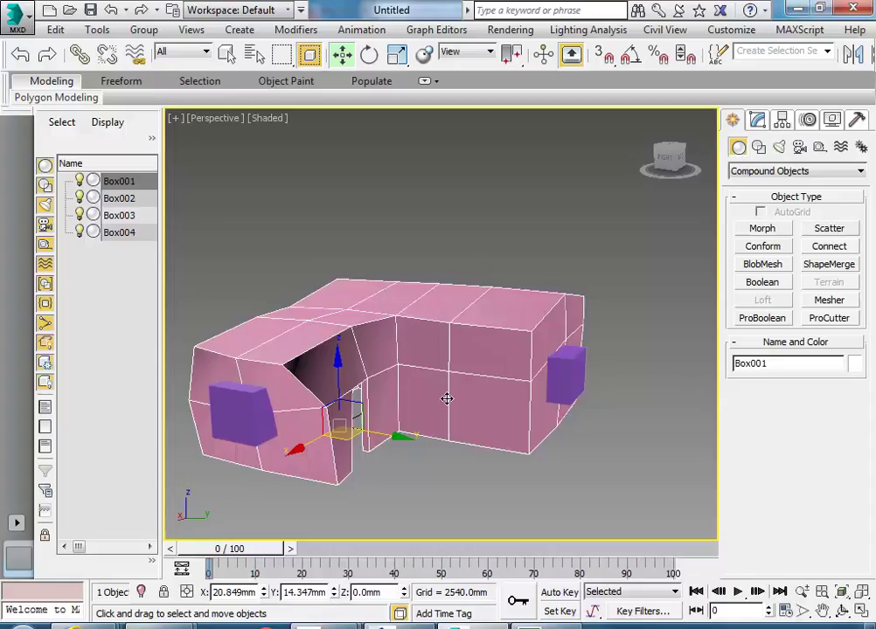
{"action": "middle_click_drag", "start_coordinate": [446, 398], "coordinate": [464, 398]}
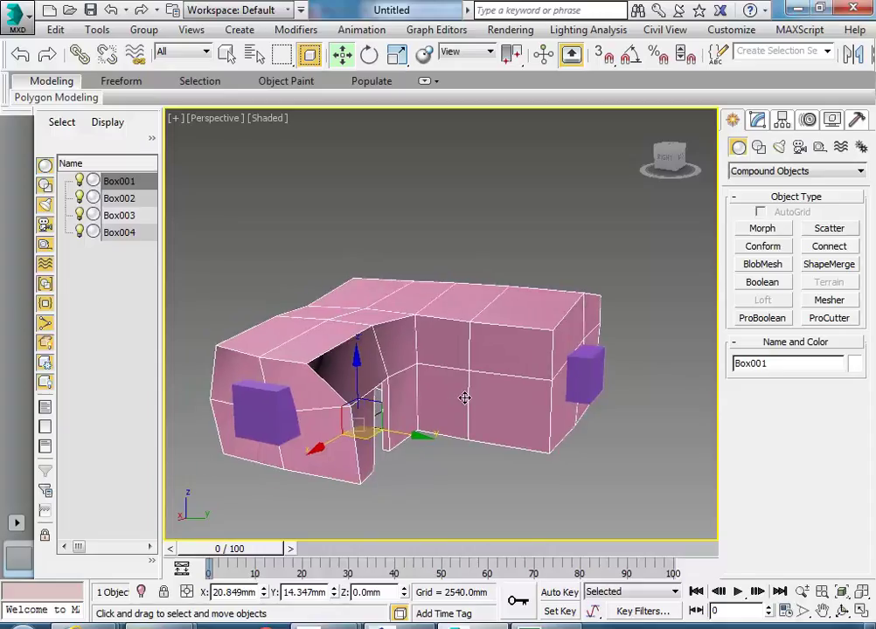
{"action": "left_click", "coordinate": [482, 477]}
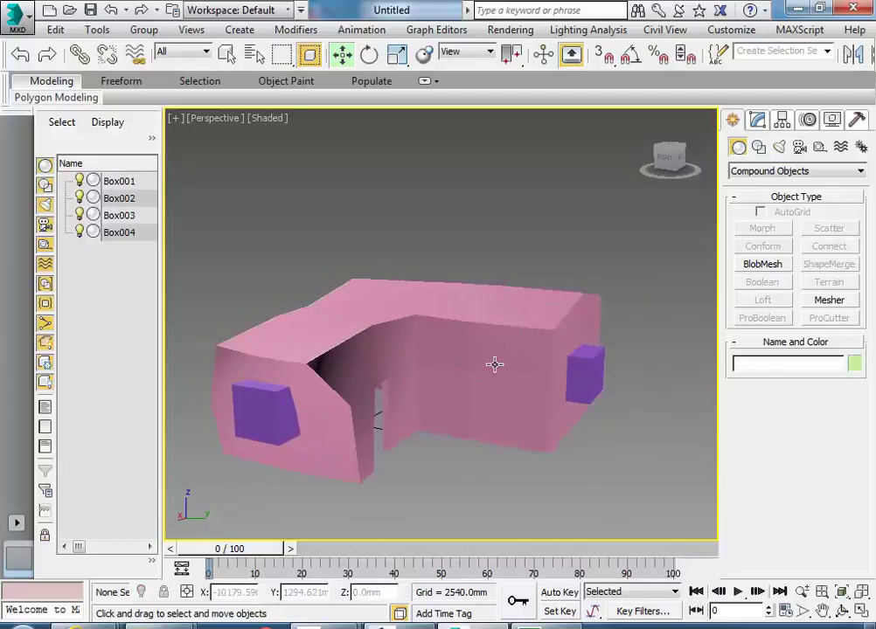
{"action": "left_click", "coordinate": [280, 406]}
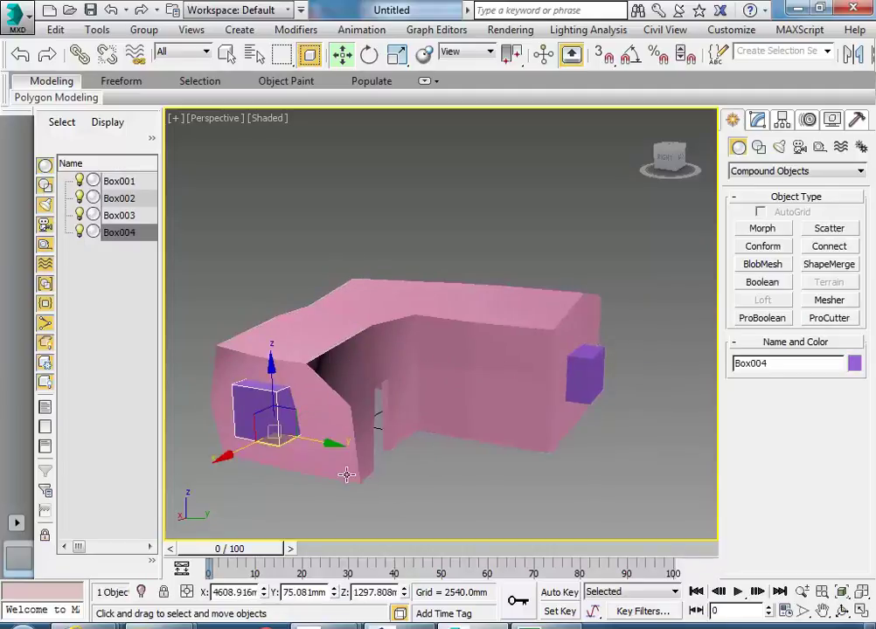
{"action": "left_click", "coordinate": [362, 337]}
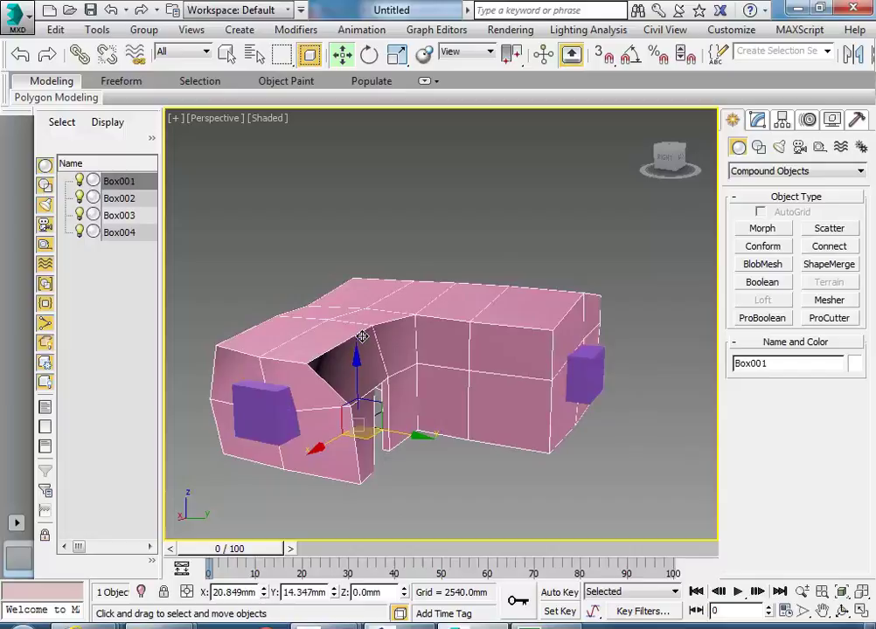
{"action": "left_click", "coordinate": [757, 320]}
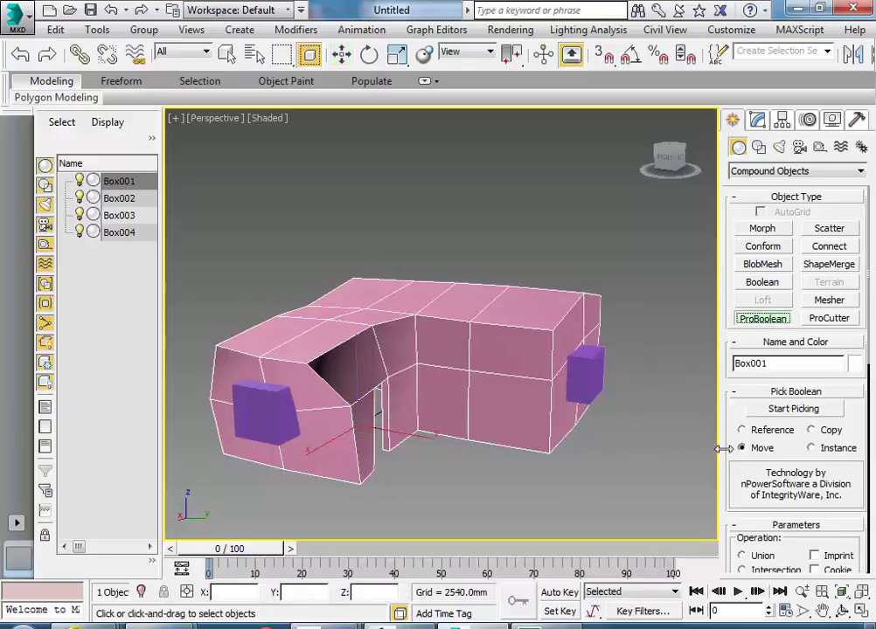
- Scroll the ProBoolean panel down to reach its Operation settings
{"action": "left_click_drag", "start_coordinate": [729, 464], "coordinate": [729, 370]}
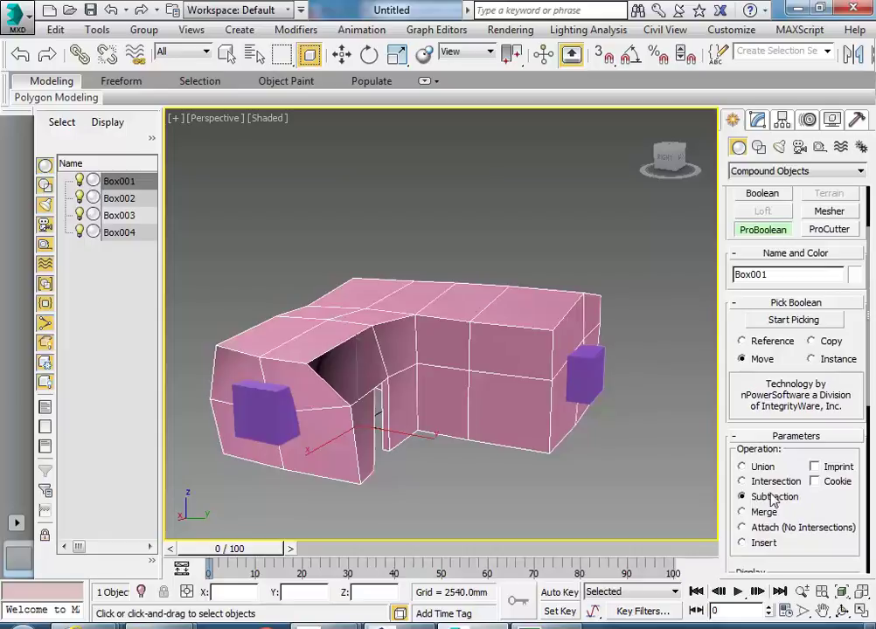
- Subtract Box004, Box002 and Box003 from the room shell, then widen the command panel
{"action": "left_click", "coordinate": [783, 321]}
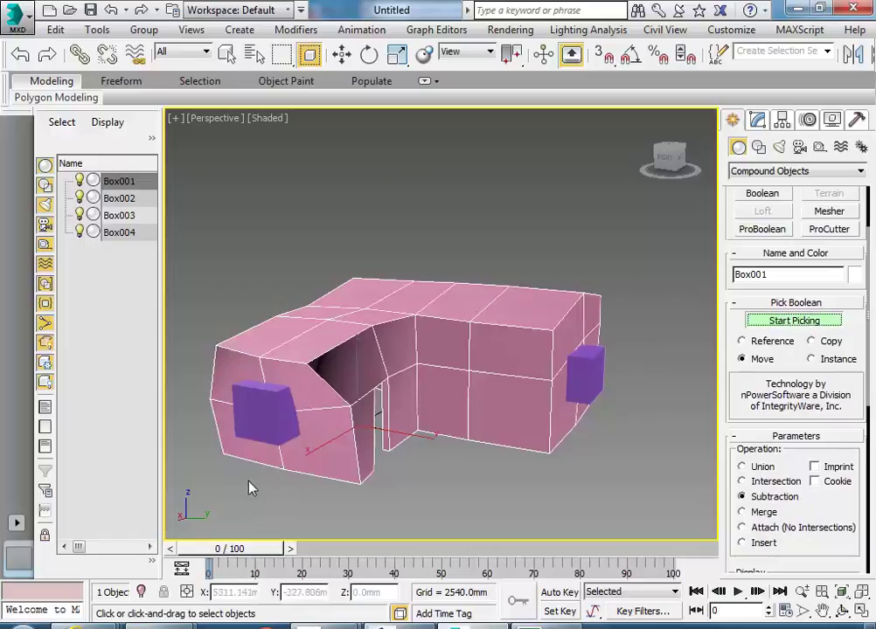
{"action": "left_click", "coordinate": [252, 406]}
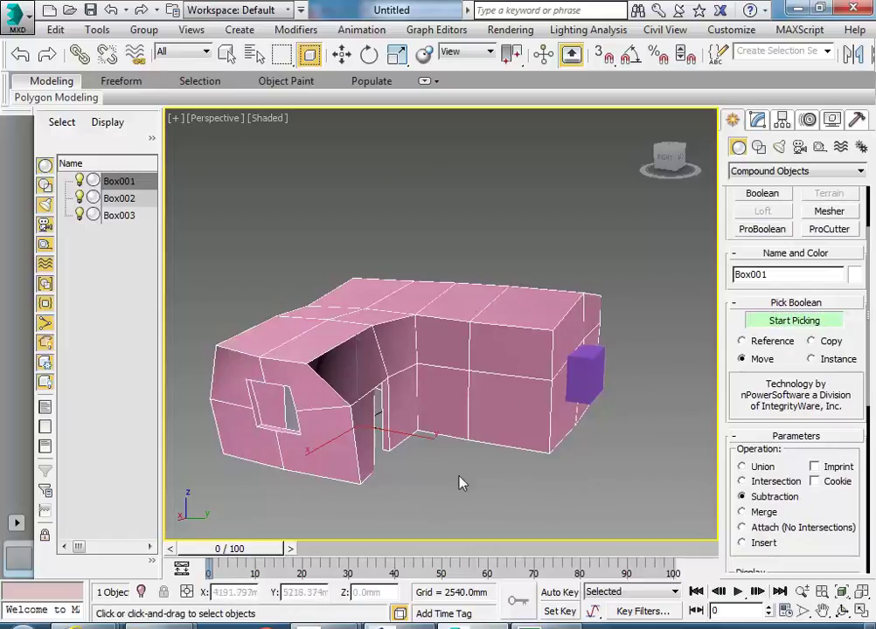
{"action": "left_click", "coordinate": [587, 367]}
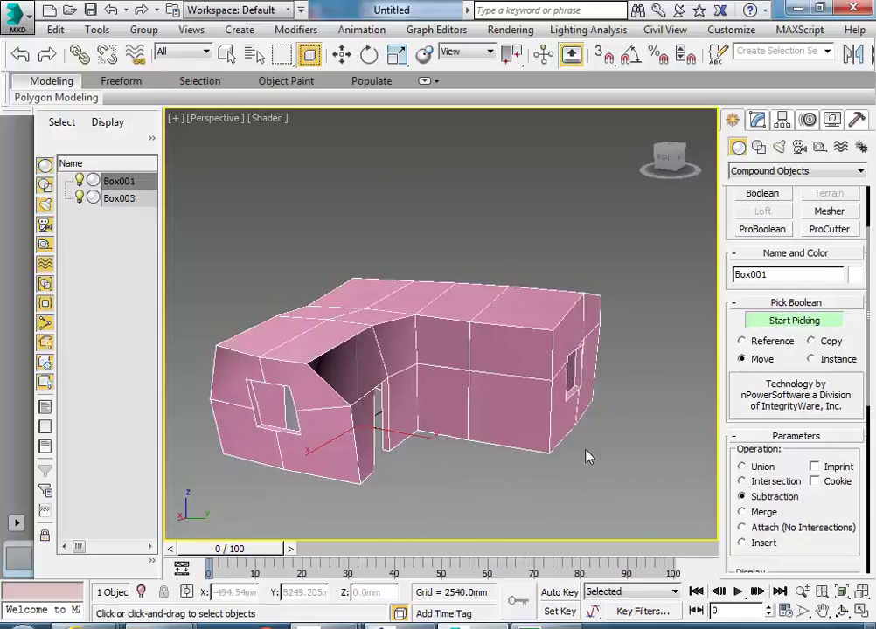
{"action": "middle_click_drag", "start_coordinate": [580, 401], "coordinate": [382, 385], "text": "alt"}
{"action": "left_click", "coordinate": [471, 485]}
{"action": "middle_click_drag", "start_coordinate": [472, 485], "coordinate": [463, 441], "text": "alt"}
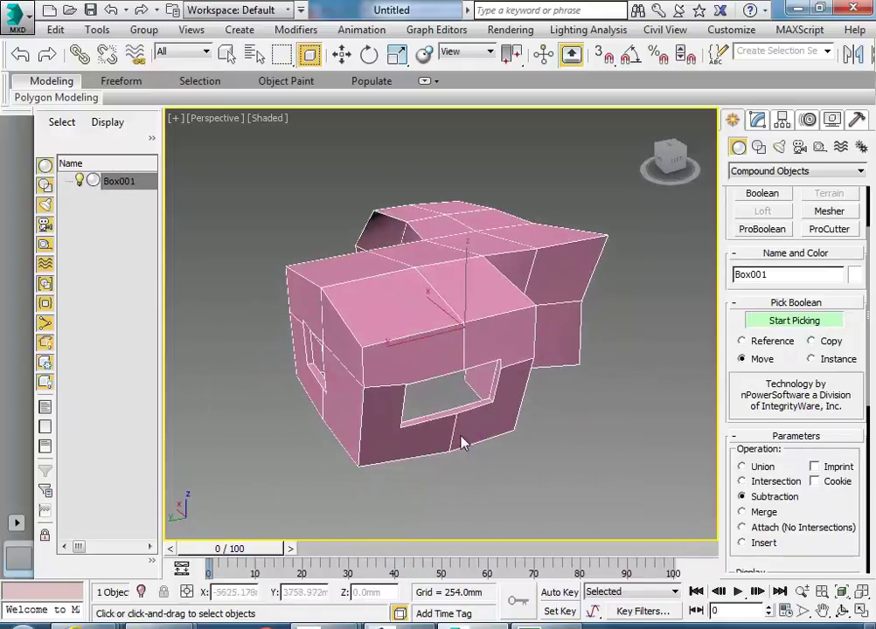
{"action": "left_click", "coordinate": [782, 322]}
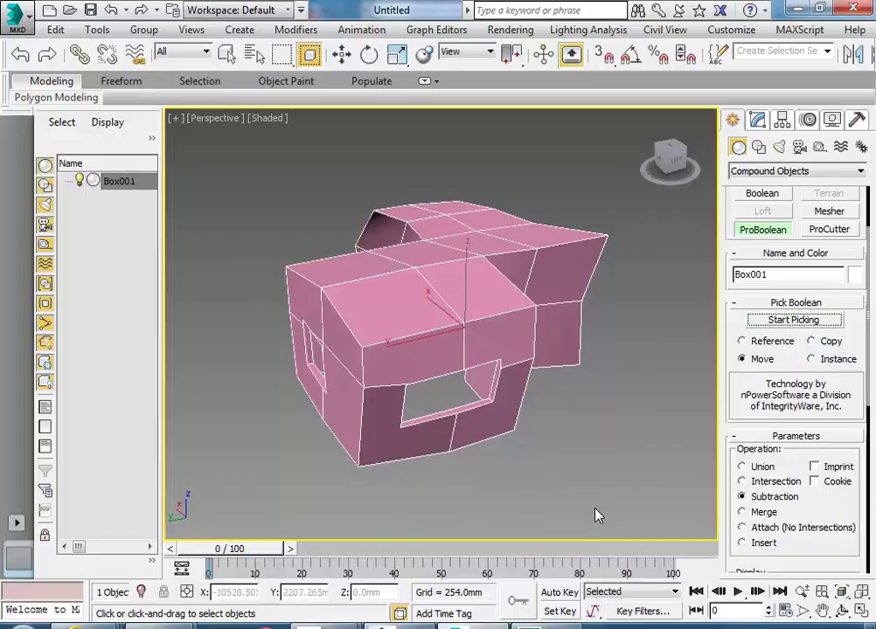
{"action": "scroll", "coordinate": [375, 319], "scroll_direction": "up", "scroll_amount": 3}
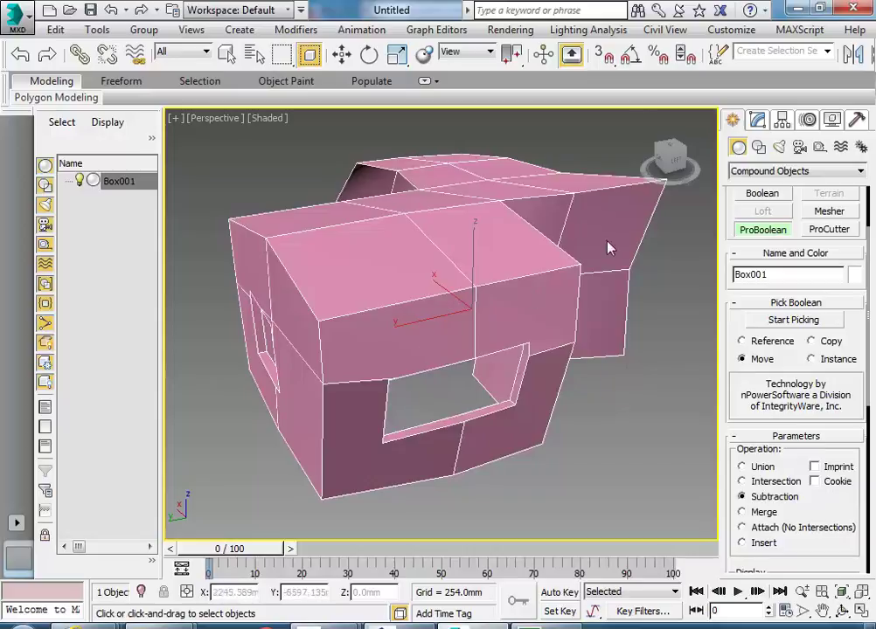
{"action": "key", "text": "w"}
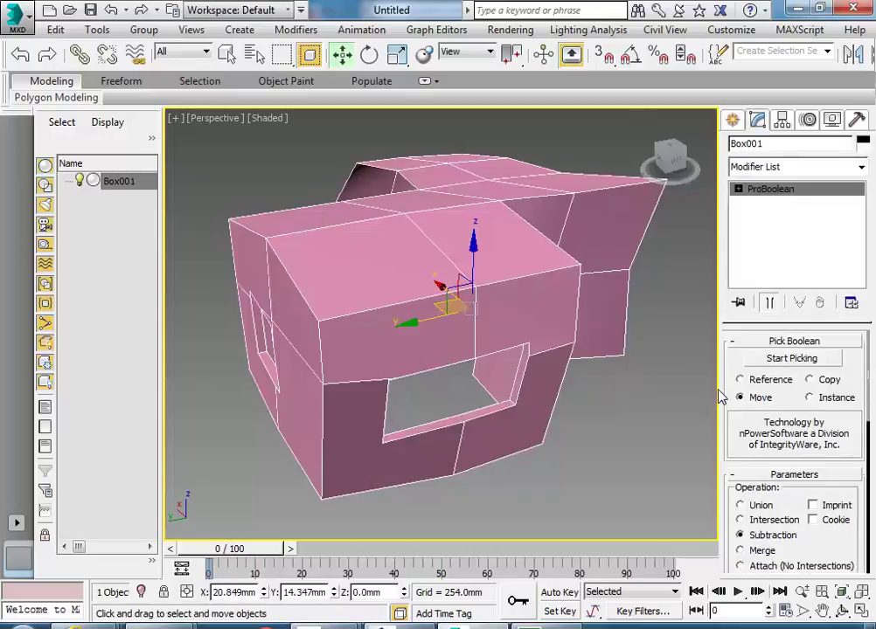
{"action": "left_click_drag", "start_coordinate": [720, 388], "coordinate": [658, 382]}
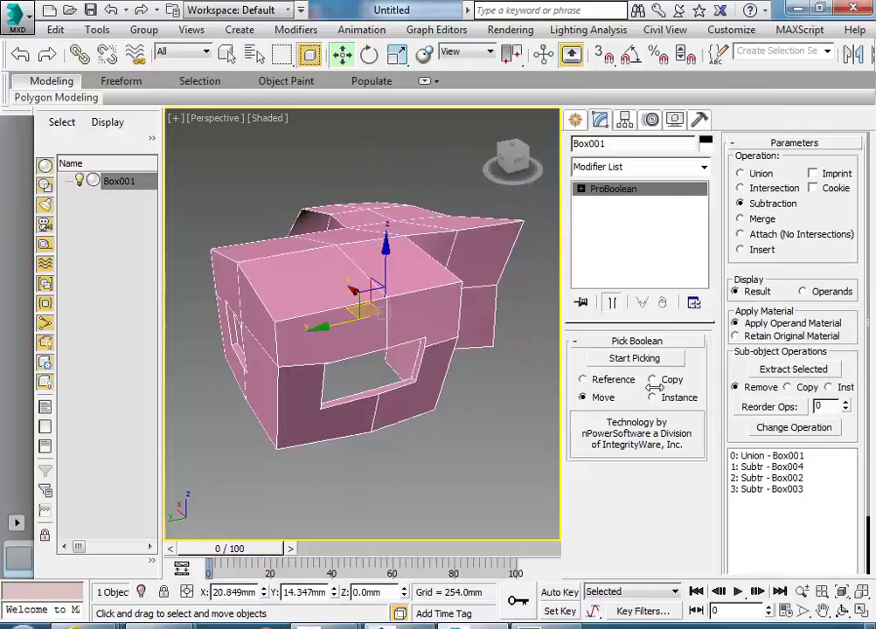
- Select the Box003 subtraction operand and move it up along Z to raise the window
{"action": "left_click", "coordinate": [773, 466]}
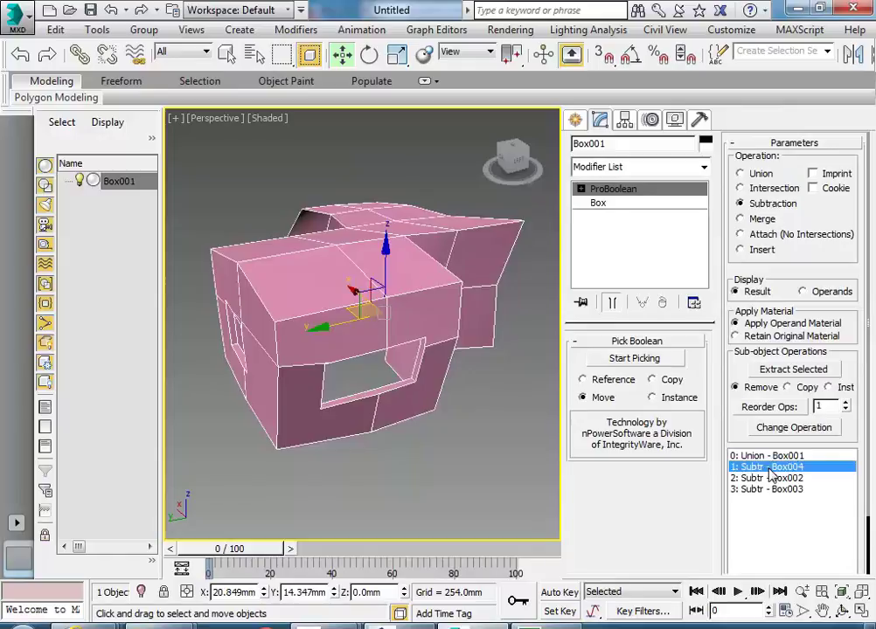
{"action": "left_click", "coordinate": [767, 479]}
{"action": "left_click", "coordinate": [767, 489]}
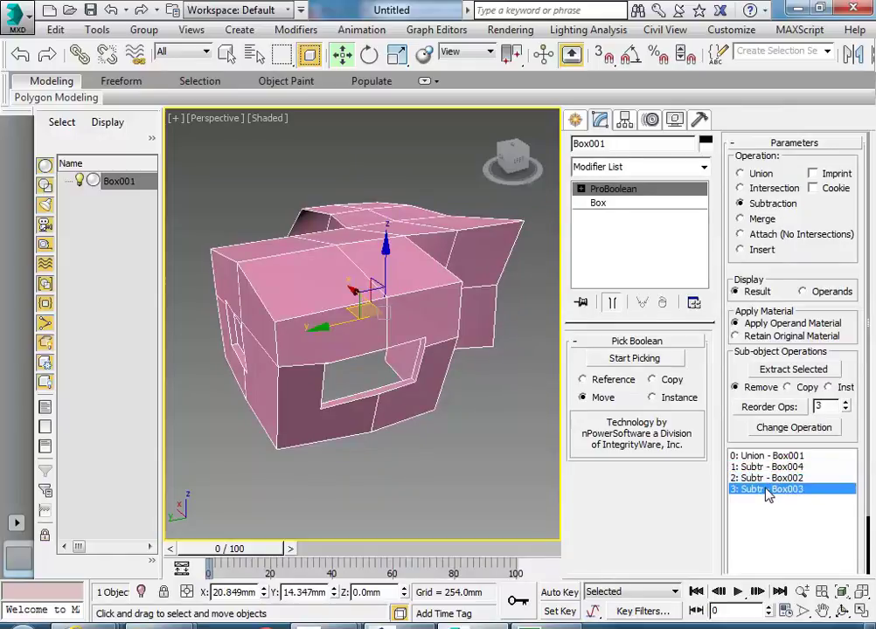
{"action": "left_click", "coordinate": [769, 467]}
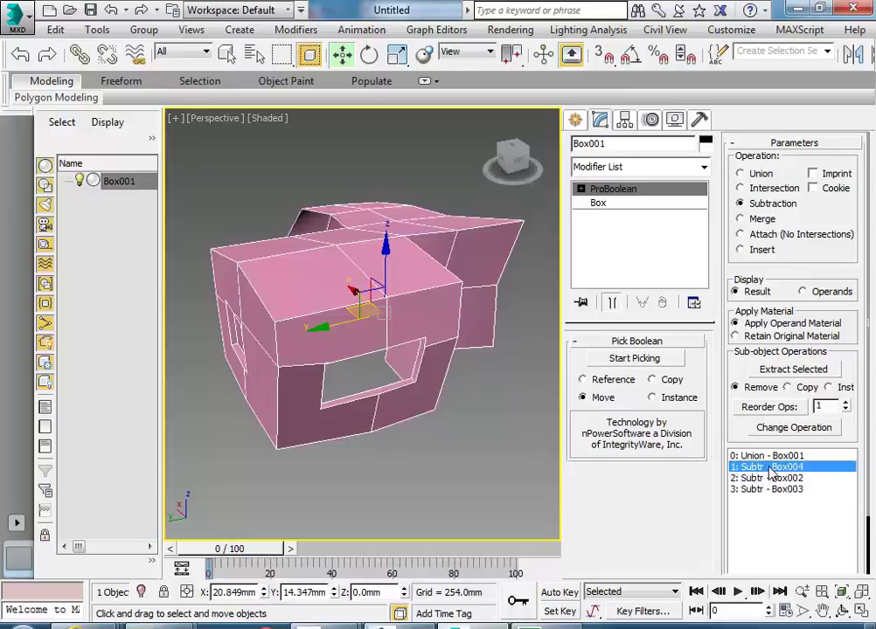
{"action": "left_click", "coordinate": [580, 189]}
{"action": "left_click", "coordinate": [620, 201]}
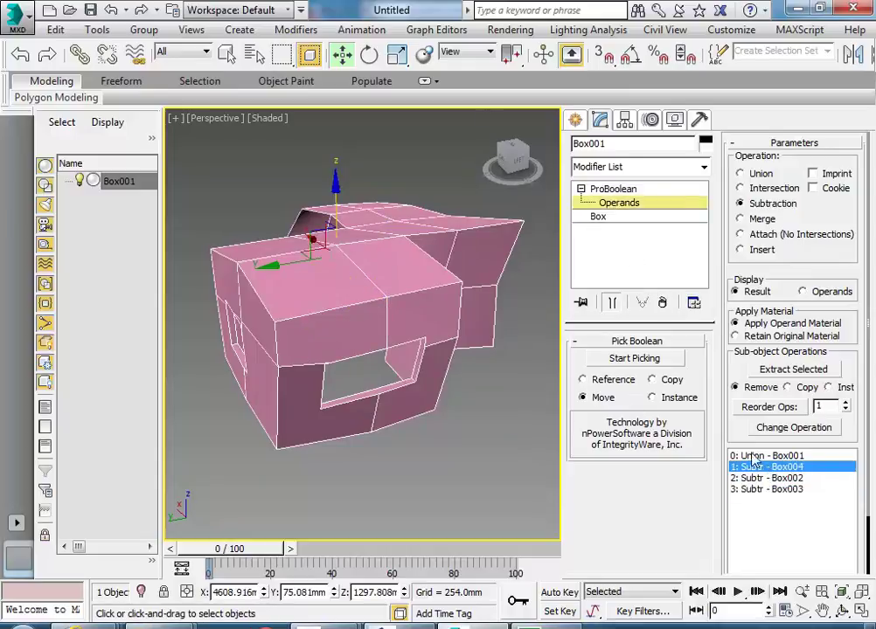
{"action": "left_click", "coordinate": [781, 478]}
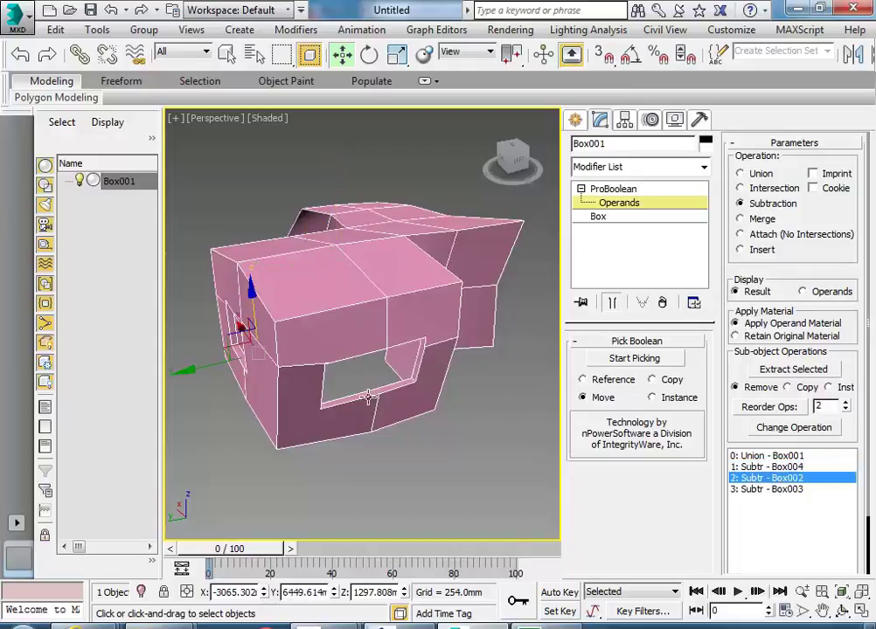
{"action": "left_click", "coordinate": [769, 489]}
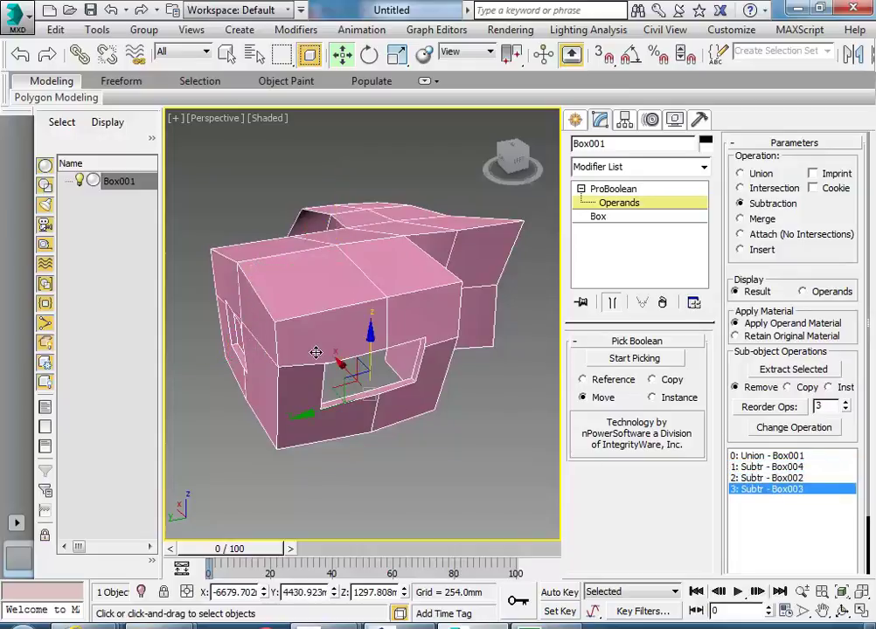
{"action": "mouse_move", "coordinate": [371, 341]}
{"action": "left_mouse_down"}
{"action": "mouse_move", "coordinate": [370, 312]}
{"action": "mouse_move", "coordinate": [370, 336]}
{"action": "mouse_move", "coordinate": [370, 329]}
{"action": "left_mouse_up"}
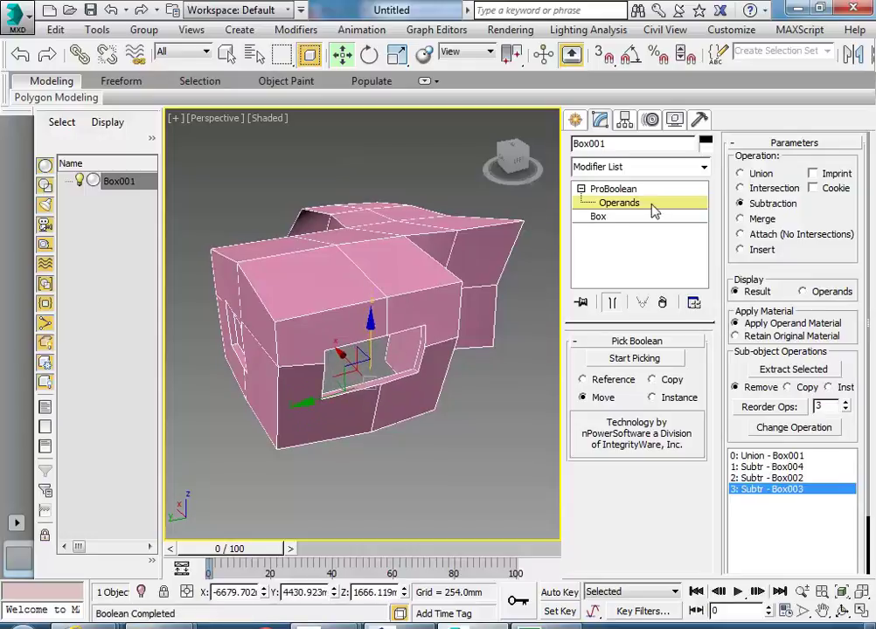
{"action": "left_click", "coordinate": [612, 217]}
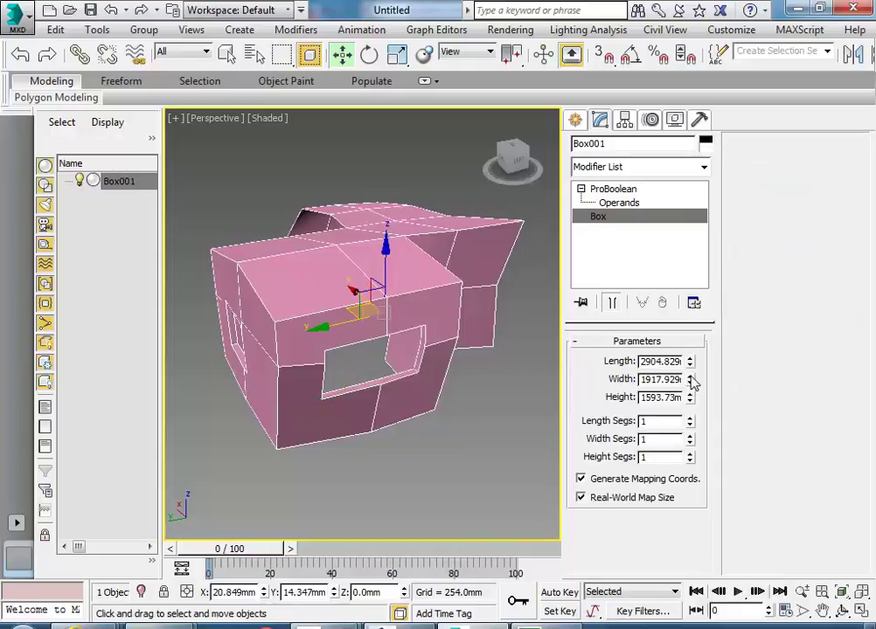
- Shrink the box's width and length and raise its height to 1753.102 mm
{"action": "left_click_drag", "start_coordinate": [690, 382], "coordinate": [690, 380]}
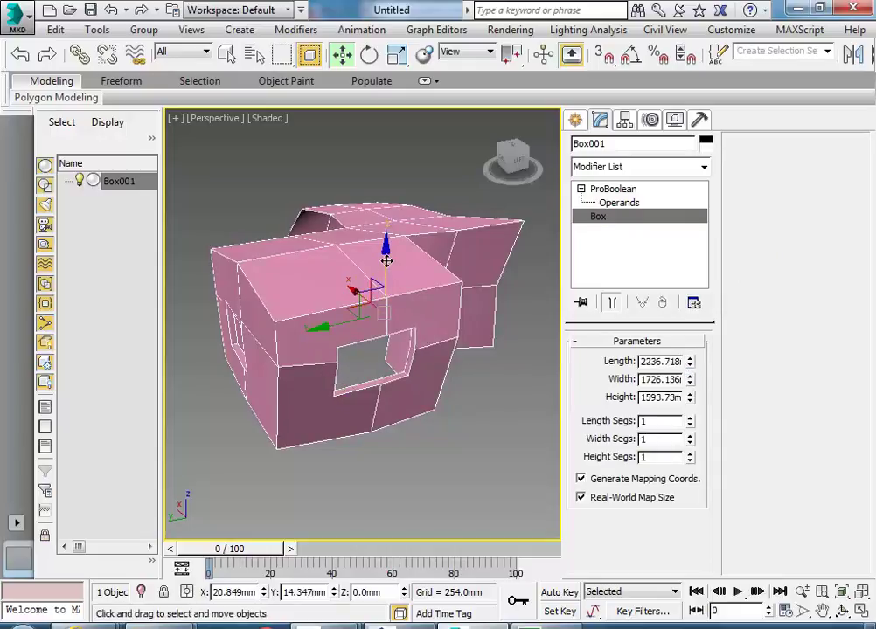
{"action": "mouse_move", "coordinate": [386, 261]}
{"action": "left_mouse_down"}
{"action": "mouse_move", "coordinate": [387, 278]}
{"action": "mouse_move", "coordinate": [387, 263]}
{"action": "left_mouse_up"}
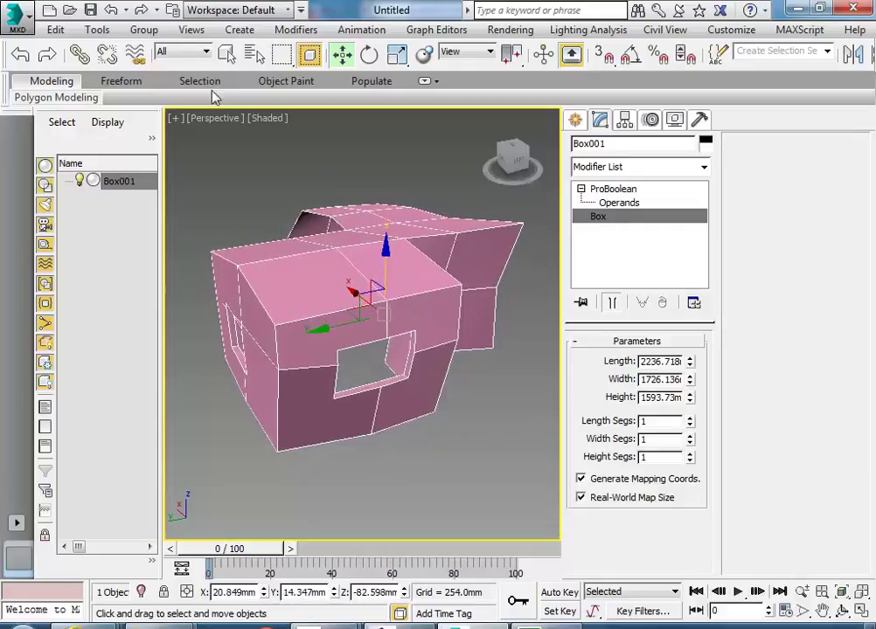
{"action": "left_click", "coordinate": [111, 10]}
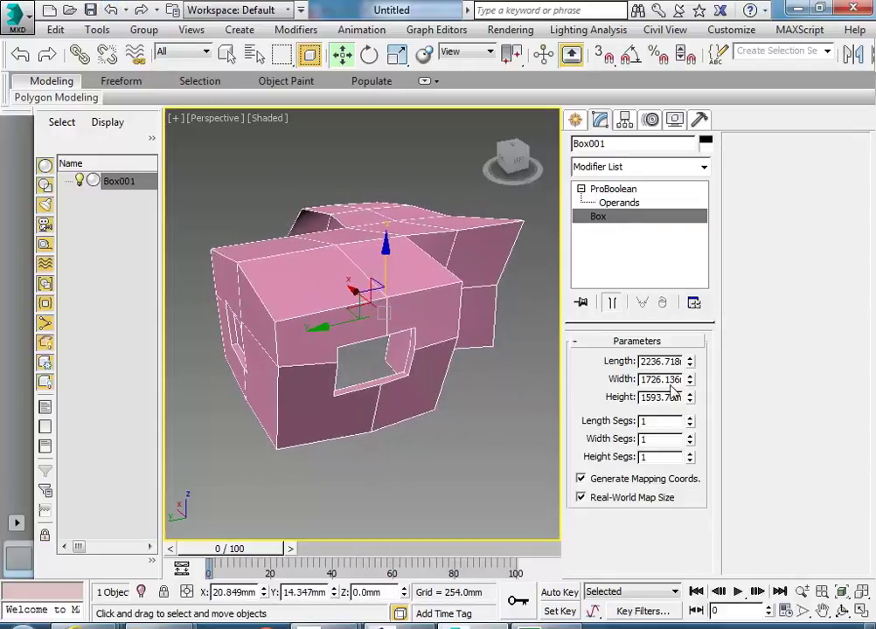
{"action": "left_click_drag", "start_coordinate": [689, 397], "coordinate": [692, 387]}
- Lower the Box003 opening slightly and set the box to about 2773.53 × 1846.966 mm
{"action": "left_click", "coordinate": [619, 203]}
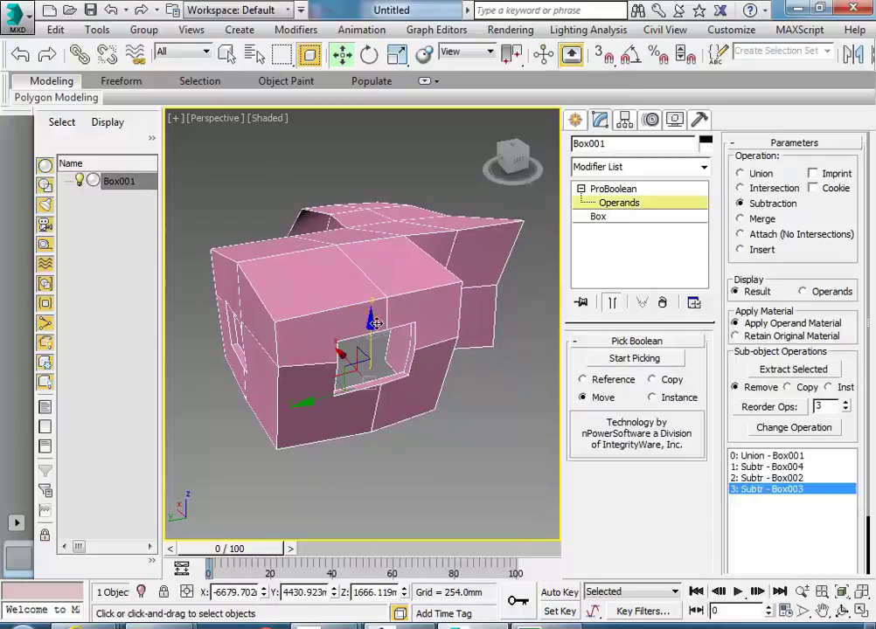
{"action": "mouse_move", "coordinate": [374, 325]}
{"action": "left_mouse_down"}
{"action": "mouse_move", "coordinate": [371, 409]}
{"action": "mouse_move", "coordinate": [371, 339]}
{"action": "left_mouse_up"}
{"action": "left_click", "coordinate": [618, 216]}
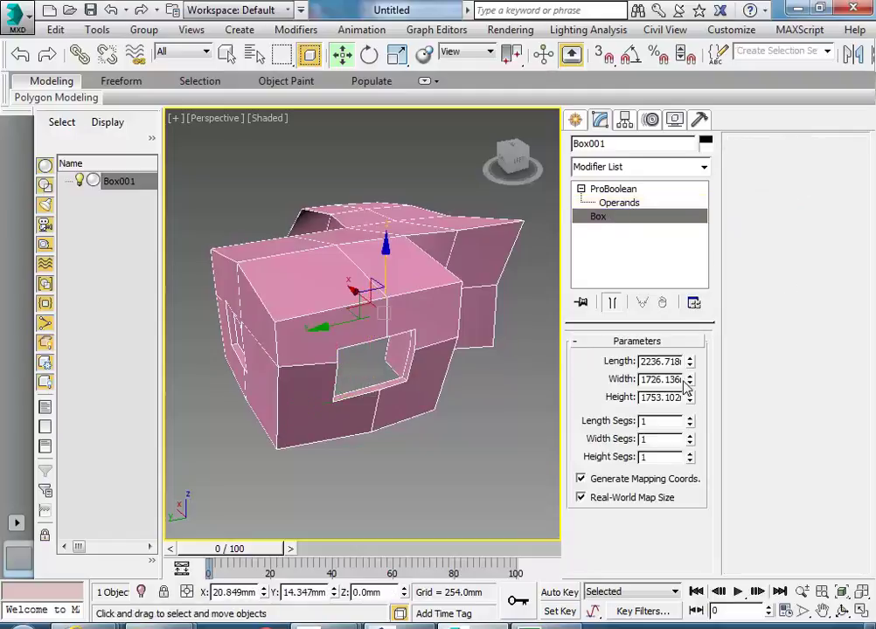
{"action": "left_click_drag", "start_coordinate": [690, 382], "coordinate": [691, 341]}
{"action": "middle_click_drag", "start_coordinate": [372, 352], "coordinate": [353, 359]}
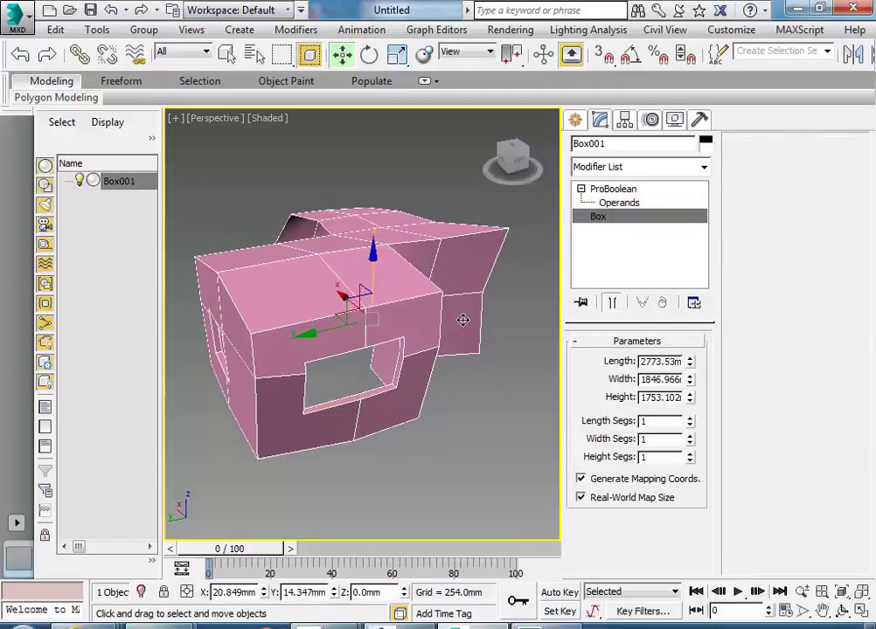
{"action": "middle_click_drag", "start_coordinate": [463, 346], "coordinate": [276, 358], "text": "alt"}
{"action": "middle_click_drag", "start_coordinate": [339, 358], "coordinate": [366, 376], "text": "alt"}
{"action": "scroll", "coordinate": [397, 350], "scroll_direction": "up", "scroll_amount": 3}
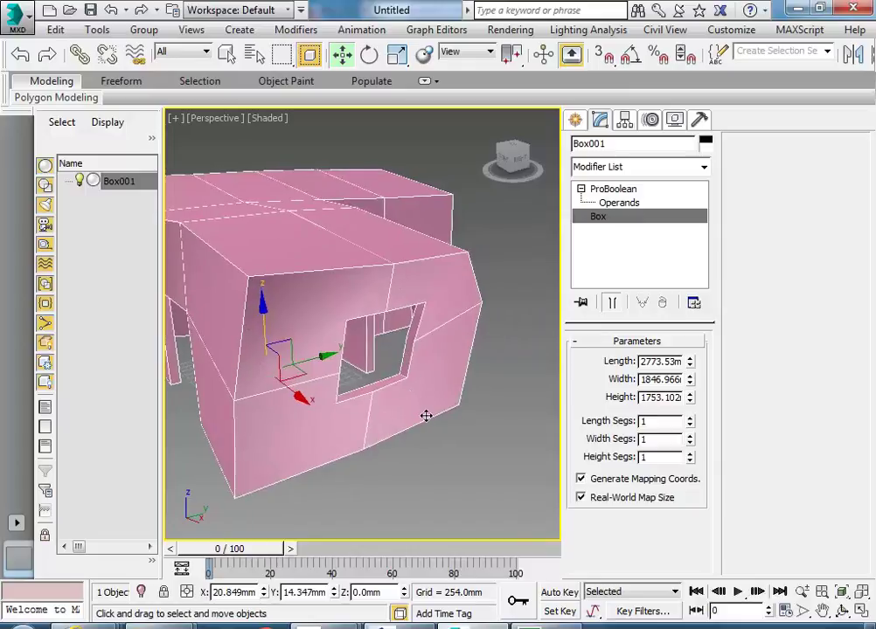
{"action": "middle_click_drag", "start_coordinate": [452, 405], "coordinate": [437, 349], "text": "alt"}
{"action": "left_click", "coordinate": [617, 190]}
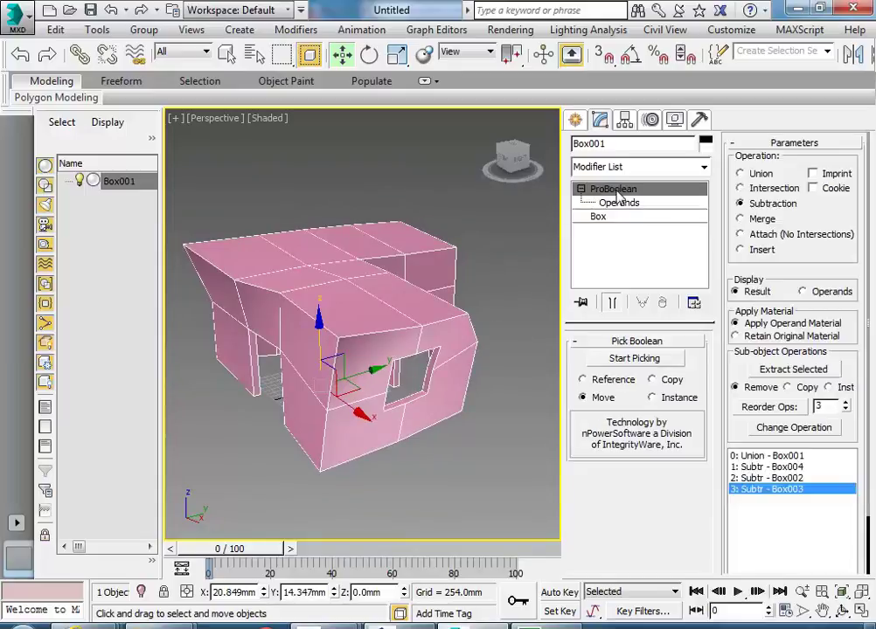
- Deselect the room and switch the Create panel back to Standard Primitives
{"action": "middle_click_drag", "start_coordinate": [493, 309], "coordinate": [348, 389], "text": "alt"}
{"action": "left_click", "coordinate": [293, 453]}
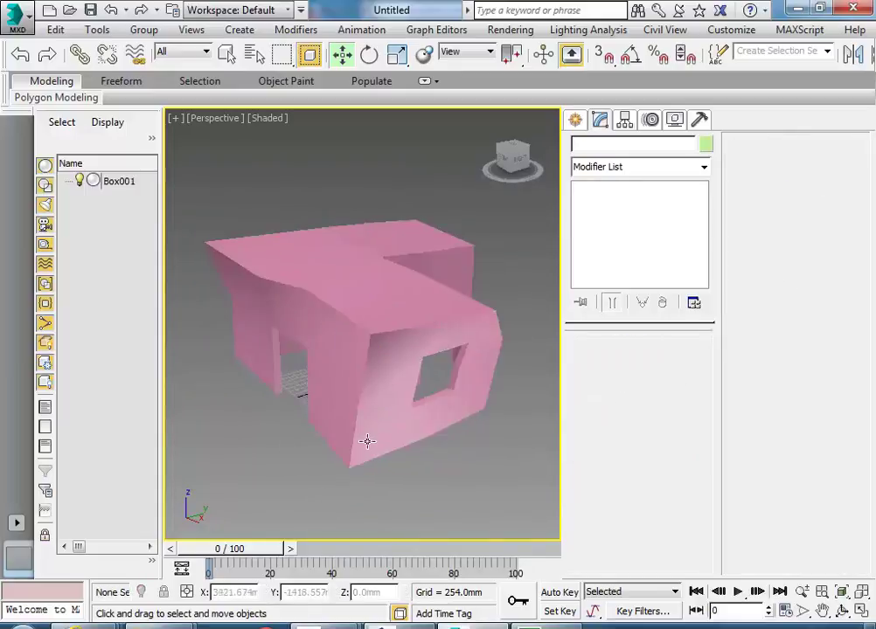
{"action": "scroll", "coordinate": [258, 411], "scroll_direction": "up", "scroll_amount": 5}
{"action": "middle_click_drag", "start_coordinate": [271, 383], "coordinate": [386, 368], "text": "alt"}
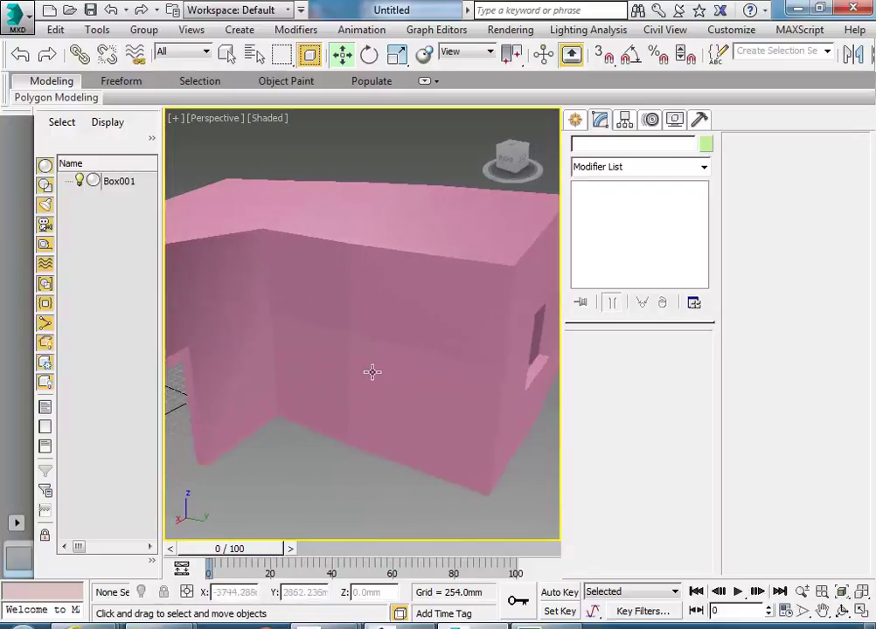
{"action": "left_click", "coordinate": [575, 120]}
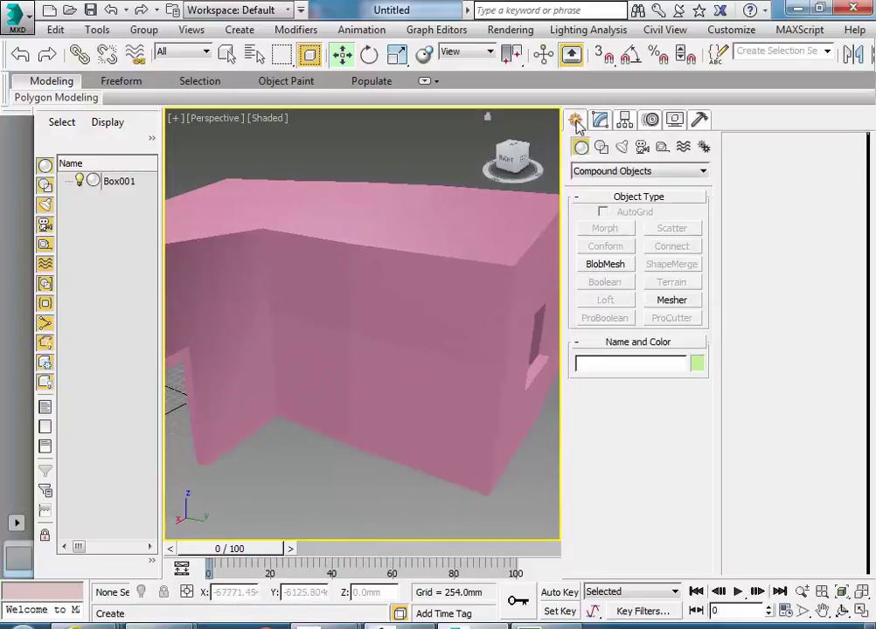
{"action": "left_click", "coordinate": [594, 172]}
{"action": "left_click", "coordinate": [601, 185]}
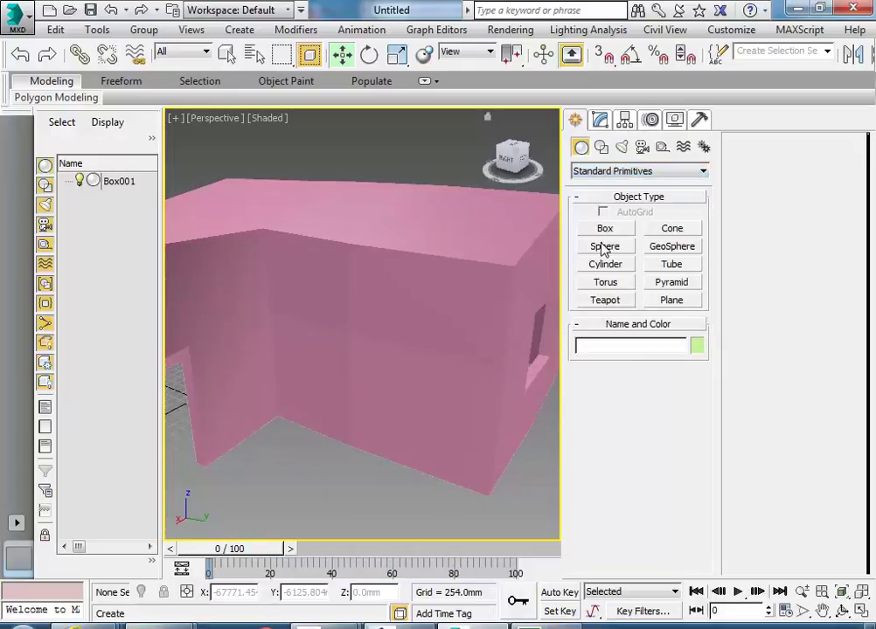
- In a four-viewport layout, draw Box002's base along the wall in the Top view
{"action": "left_click", "coordinate": [605, 229]}
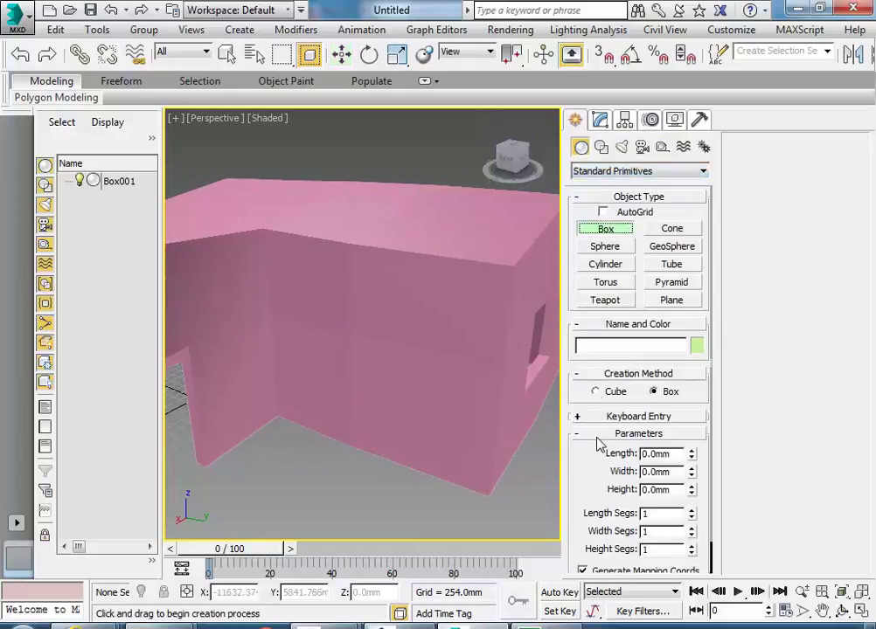
{"action": "middle_click_drag", "start_coordinate": [341, 367], "coordinate": [332, 413], "text": "alt"}
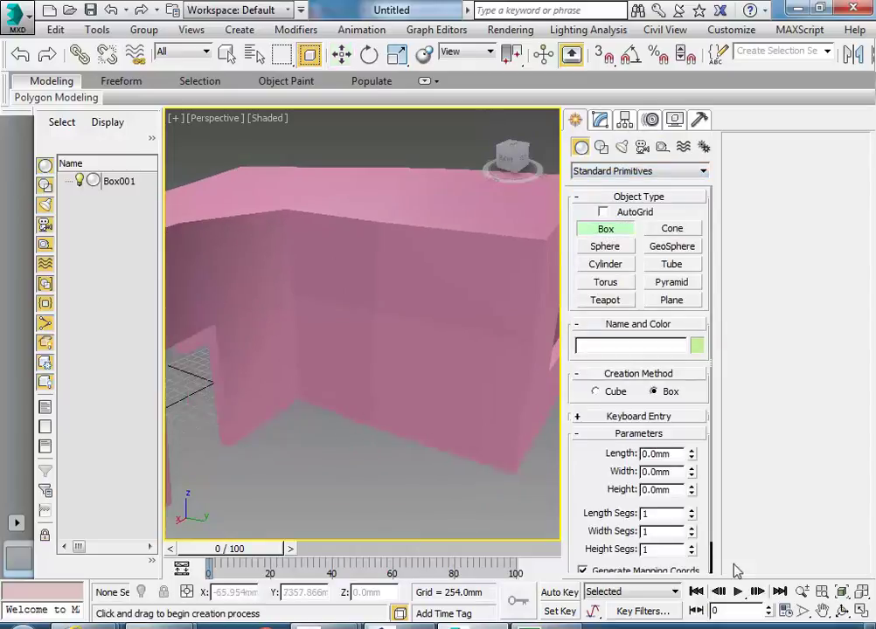
{"action": "left_click", "coordinate": [861, 612]}
{"action": "middle_click", "coordinate": [254, 239]}
{"action": "middle_click_drag", "start_coordinate": [231, 256], "coordinate": [211, 214]}
{"action": "left_click_drag", "start_coordinate": [200, 216], "coordinate": [246, 230]}
- Set Box002's height to about 382 mm
{"action": "left_click", "coordinate": [254, 201]}
{"action": "left_click", "coordinate": [429, 439]}
{"action": "scroll", "coordinate": [437, 442], "scroll_direction": "down", "scroll_amount": 5}
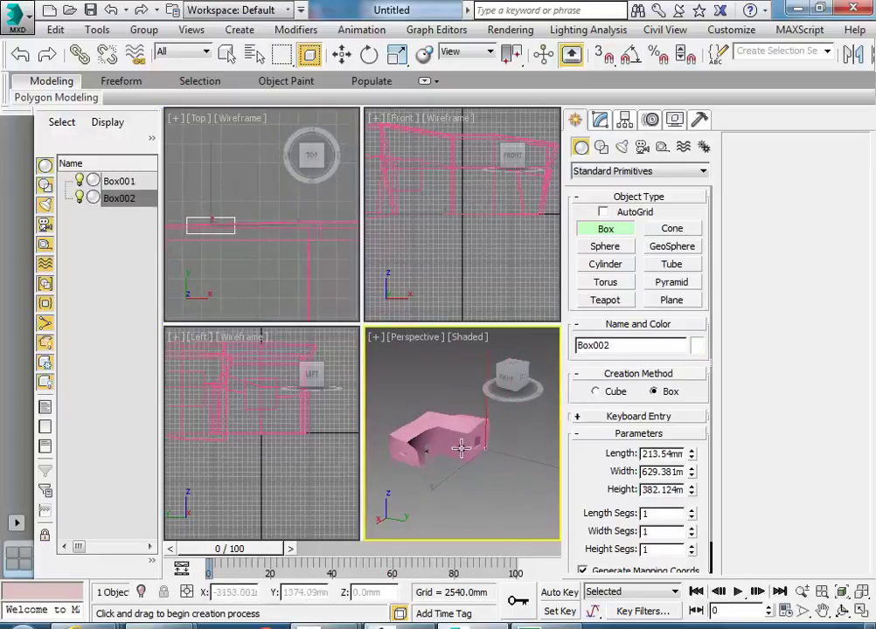
{"action": "scroll", "coordinate": [468, 458], "scroll_direction": "down", "scroll_amount": 2}
{"action": "scroll", "coordinate": [467, 462], "scroll_direction": "up", "scroll_amount": 6}
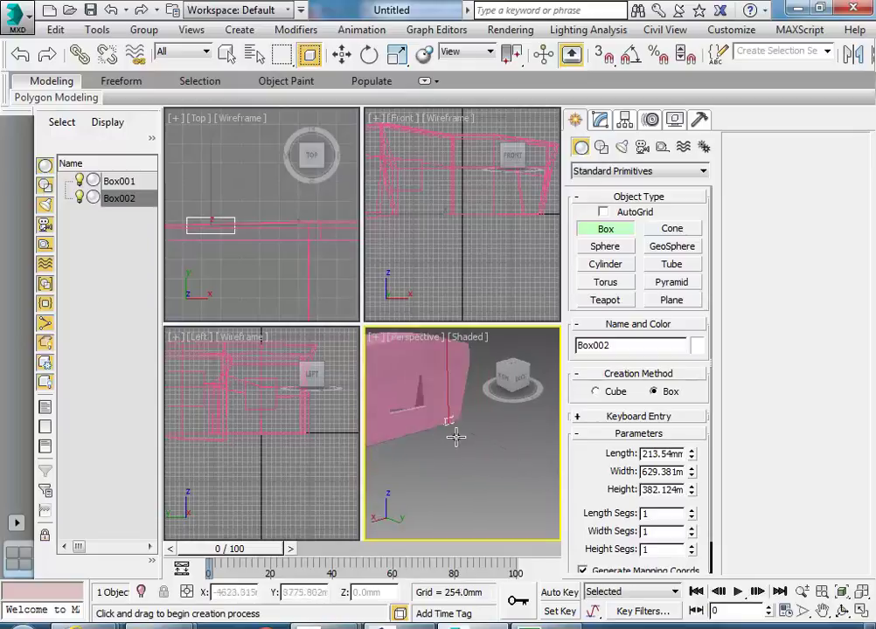
{"action": "middle_click_drag", "start_coordinate": [477, 456], "coordinate": [450, 451], "text": "alt"}
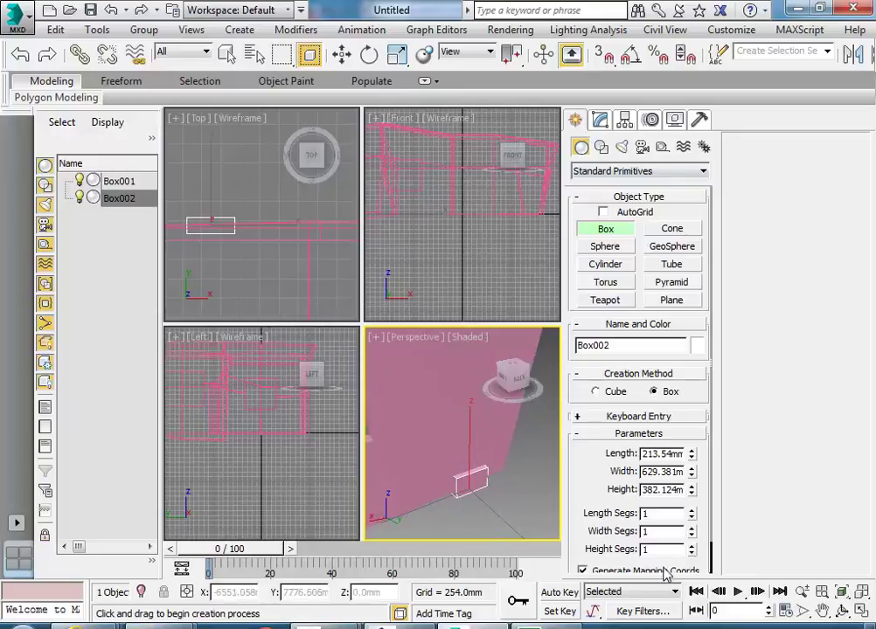
- Raise Box002 up into the wall and Shift-drag an instanced clone of it
{"action": "left_click", "coordinate": [860, 612]}
{"action": "middle_click_drag", "start_coordinate": [516, 458], "coordinate": [432, 411], "text": "alt"}
{"action": "key", "text": "w"}
{"action": "left_click_drag", "start_coordinate": [430, 388], "coordinate": [432, 322]}
{"action": "left_click", "coordinate": [349, 284]}
- Confirm the Box003 instance and narrow its width to 522.386 mm
{"action": "left_click", "coordinate": [440, 395]}
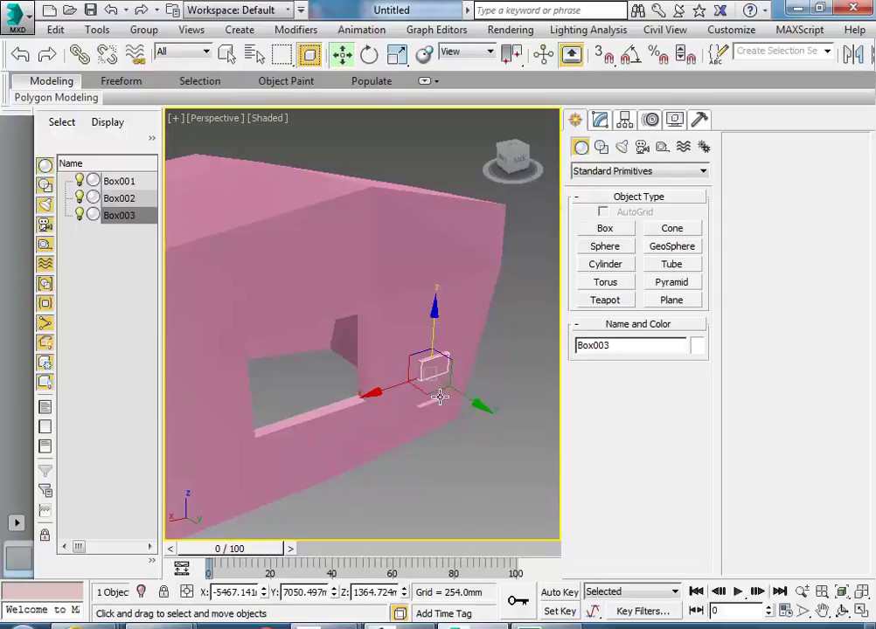
{"action": "left_click", "coordinate": [600, 121]}
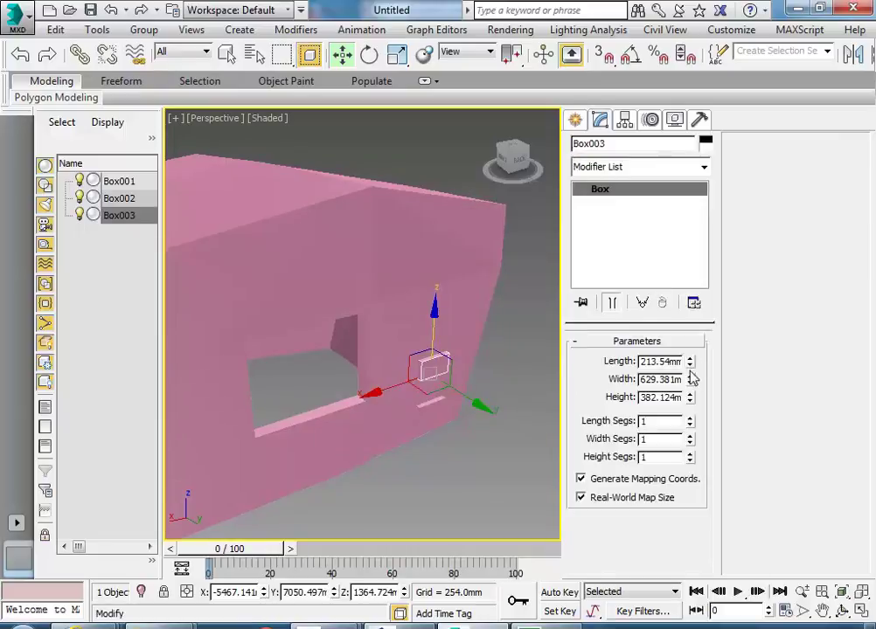
{"action": "left_click_drag", "start_coordinate": [692, 384], "coordinate": [692, 390]}
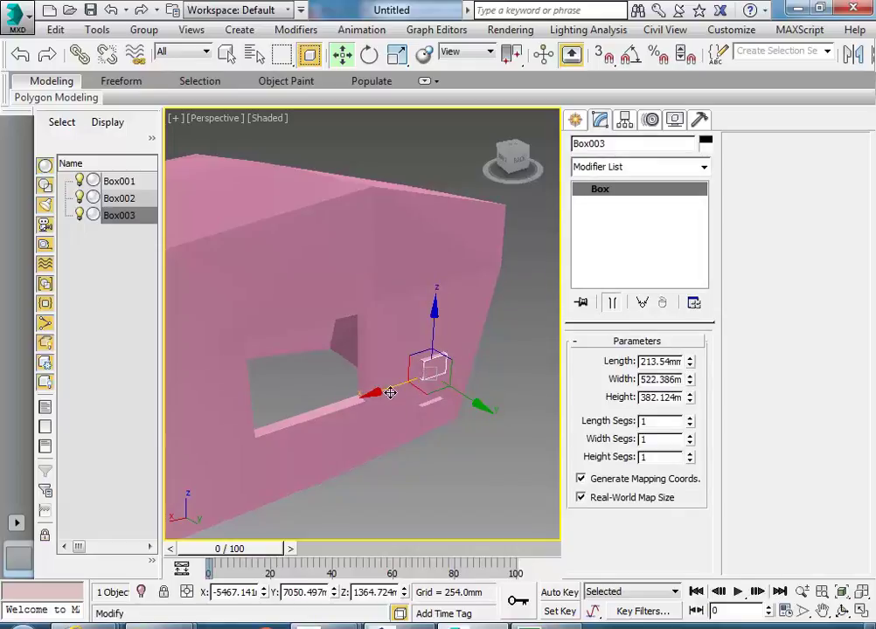
{"action": "left_click_drag", "start_coordinate": [387, 393], "coordinate": [391, 396]}
- Create instanced copies Box004 through Box007 up and along the wall
{"action": "left_click", "coordinate": [422, 324]}
{"action": "left_click_drag", "start_coordinate": [424, 309], "coordinate": [429, 236]}
{"action": "left_click", "coordinate": [438, 391]}
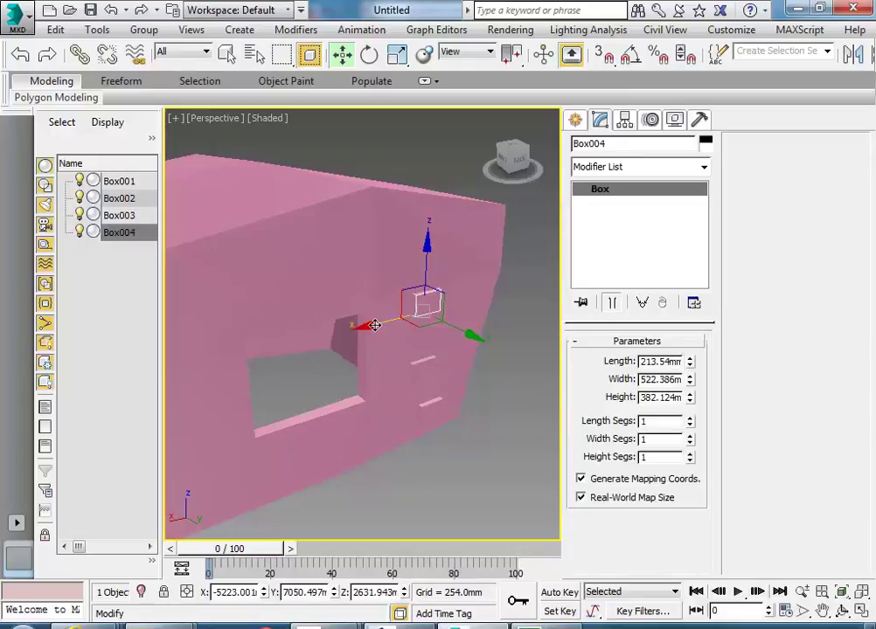
{"action": "left_click_drag", "start_coordinate": [374, 325], "coordinate": [435, 324]}
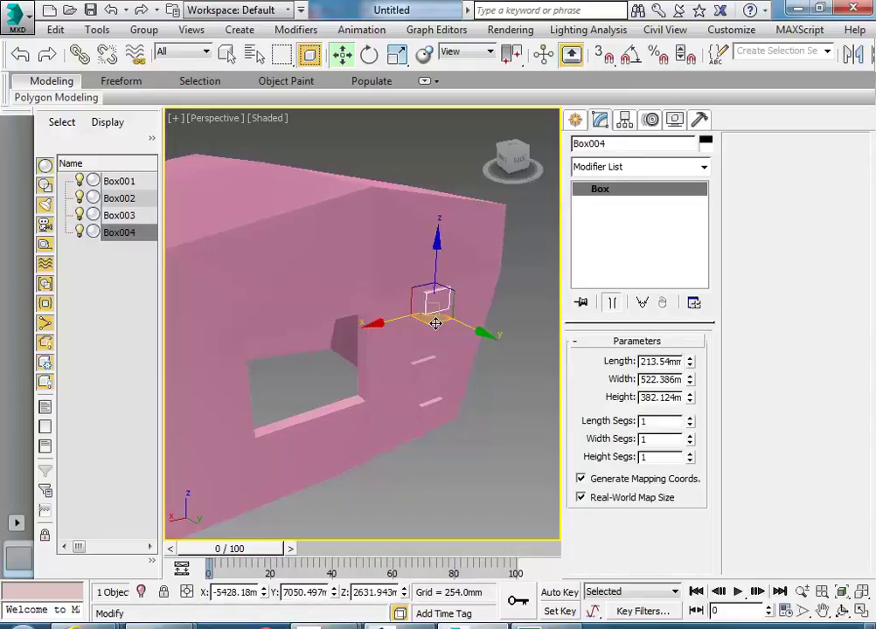
{"action": "mouse_move", "coordinate": [419, 299]}
{"action": "left_mouse_down"}
{"action": "mouse_move", "coordinate": [375, 273]}
{"action": "mouse_move", "coordinate": [332, 272]}
{"action": "mouse_move", "coordinate": [315, 289]}
{"action": "mouse_move", "coordinate": [371, 239]}
{"action": "mouse_move", "coordinate": [418, 221]}
{"action": "mouse_move", "coordinate": [380, 249]}
{"action": "left_mouse_up"}
{"action": "left_click", "coordinate": [438, 394]}
{"action": "left_click", "coordinate": [438, 392]}
{"action": "left_click", "coordinate": [452, 399]}
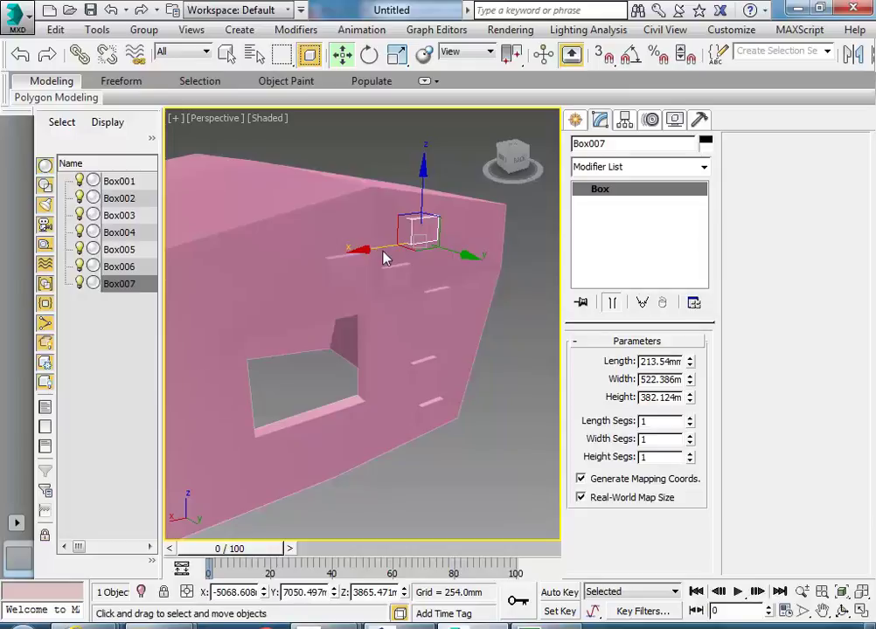
- Clone instanced boxes Box008 through Box012 along the wall, narrowing Box008's width
{"action": "middle_click_drag", "start_coordinate": [391, 234], "coordinate": [405, 287], "text": "alt"}
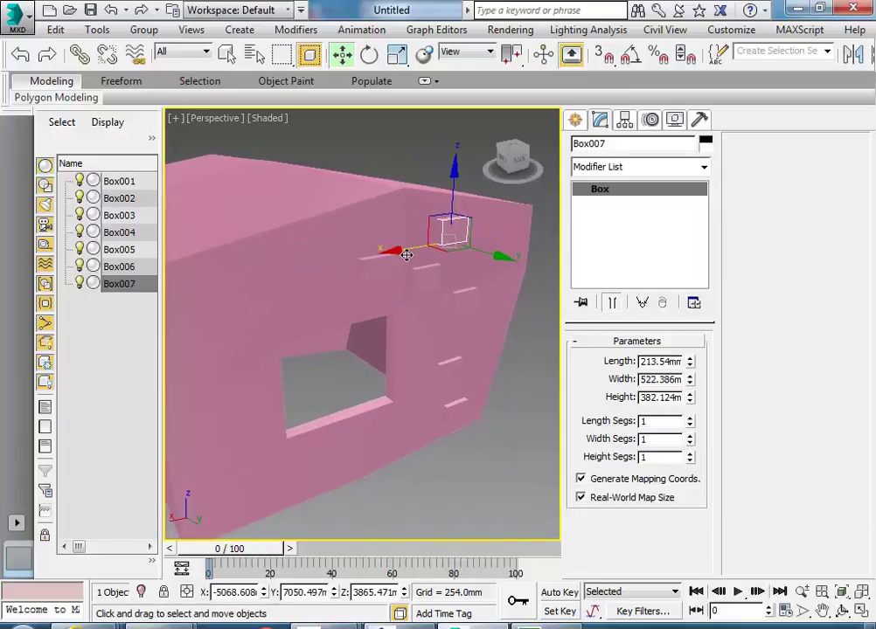
{"action": "left_click_drag", "start_coordinate": [411, 249], "coordinate": [279, 267], "text": "shift"}
{"action": "left_click", "coordinate": [439, 393]}
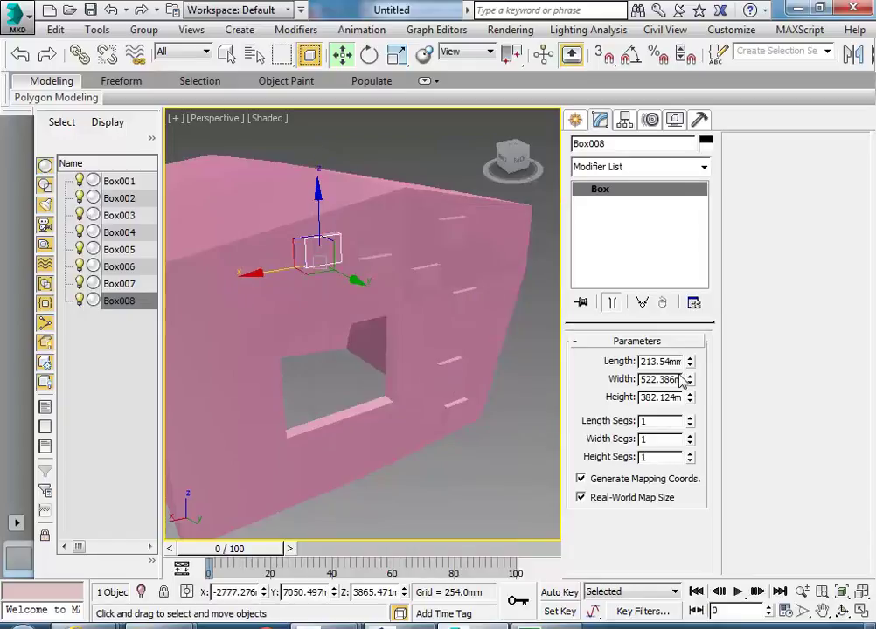
{"action": "left_click_drag", "start_coordinate": [688, 380], "coordinate": [688, 384]}
{"action": "middle_click_drag", "start_coordinate": [328, 379], "coordinate": [362, 373]}
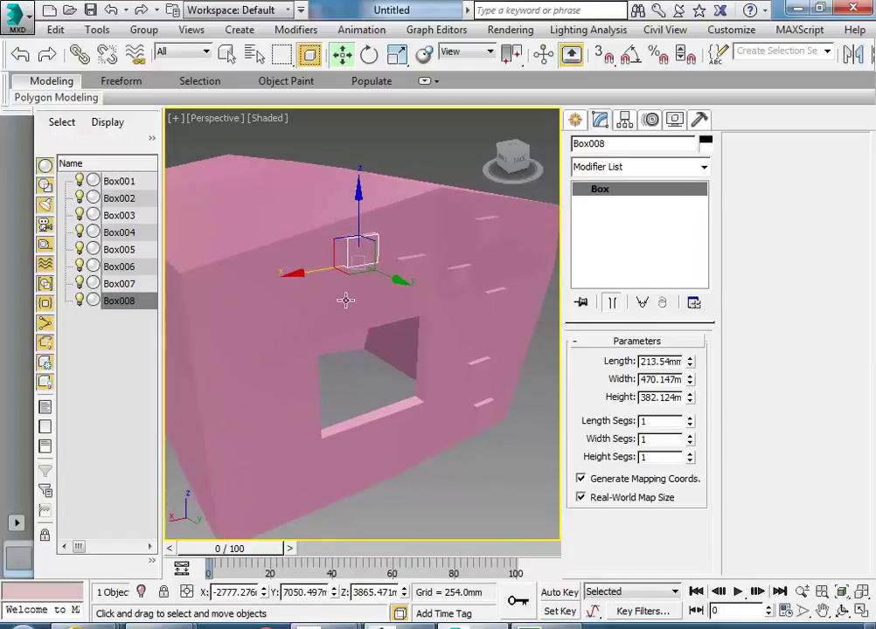
{"action": "left_click_drag", "start_coordinate": [336, 248], "coordinate": [293, 306], "text": "shift"}
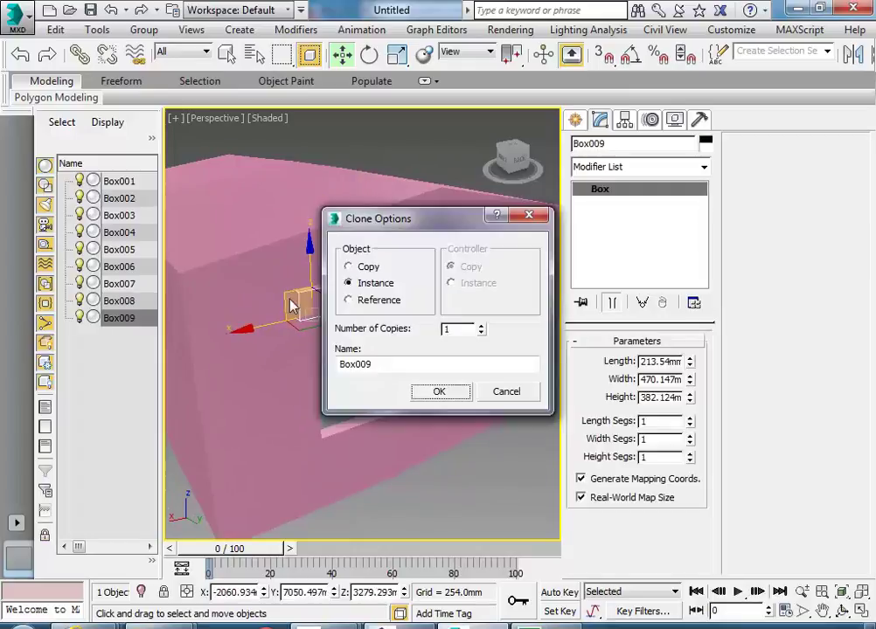
{"action": "left_click", "coordinate": [439, 392]}
{"action": "mouse_move", "coordinate": [288, 298]}
{"action": "left_mouse_down", "text": "shift"}
{"action": "mouse_move", "coordinate": [266, 364]}
{"action": "mouse_move", "coordinate": [250, 366]}
{"action": "mouse_move", "coordinate": [224, 313]}
{"action": "mouse_move", "coordinate": [248, 449]}
{"action": "left_mouse_up", "text": "shift"}
{"action": "left_click", "coordinate": [436, 392]}
{"action": "left_click", "coordinate": [448, 393]}
{"action": "left_click", "coordinate": [459, 393]}
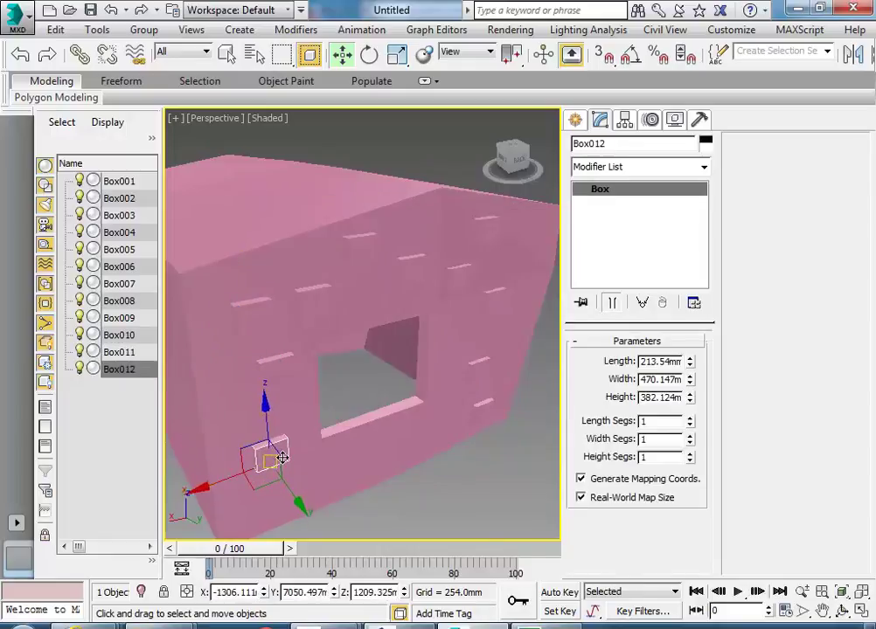
- Make Box012 and Box005 unique, narrowing Box012 to about 371.416 mm wide
{"action": "right_click", "coordinate": [600, 201]}
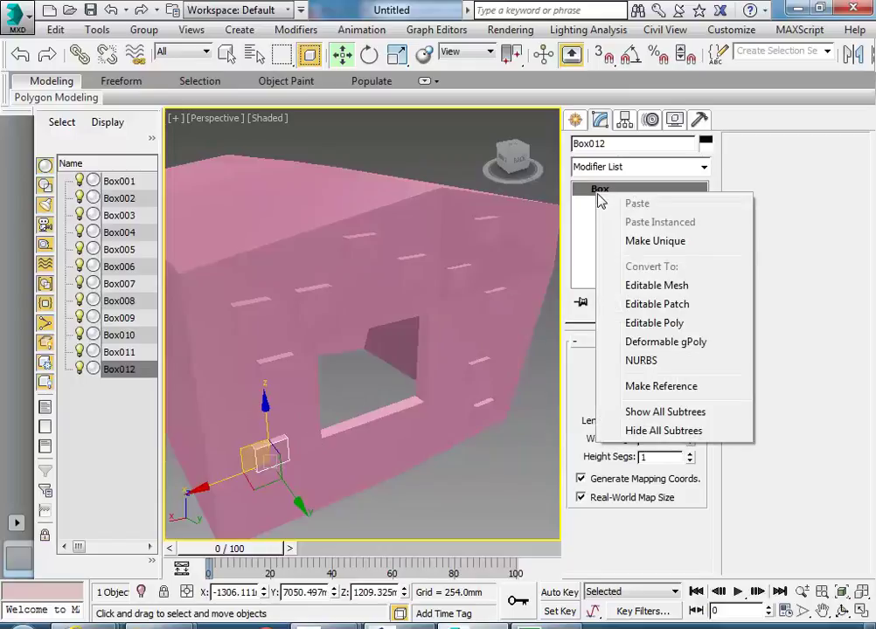
{"action": "left_click", "coordinate": [658, 239]}
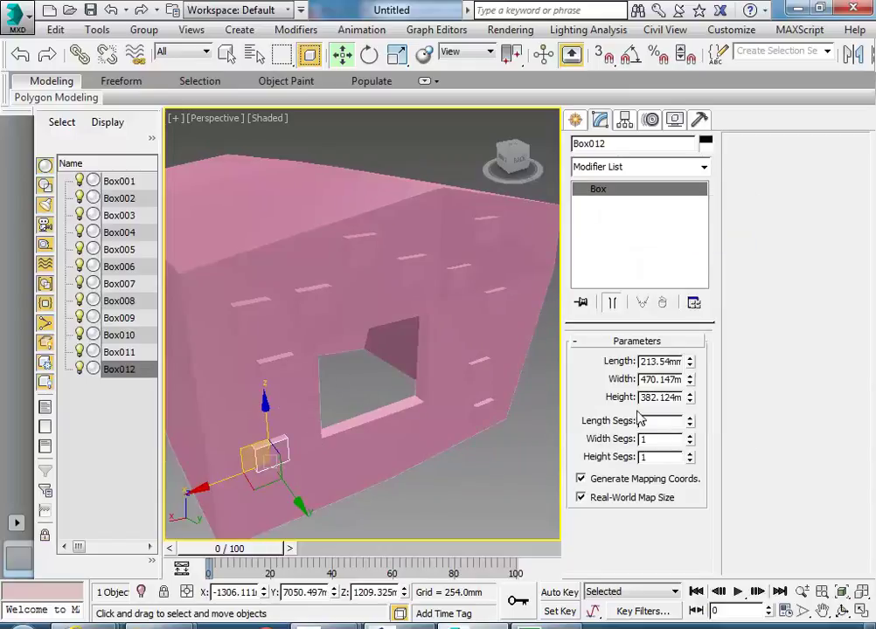
{"action": "left_click_drag", "start_coordinate": [691, 382], "coordinate": [629, 391]}
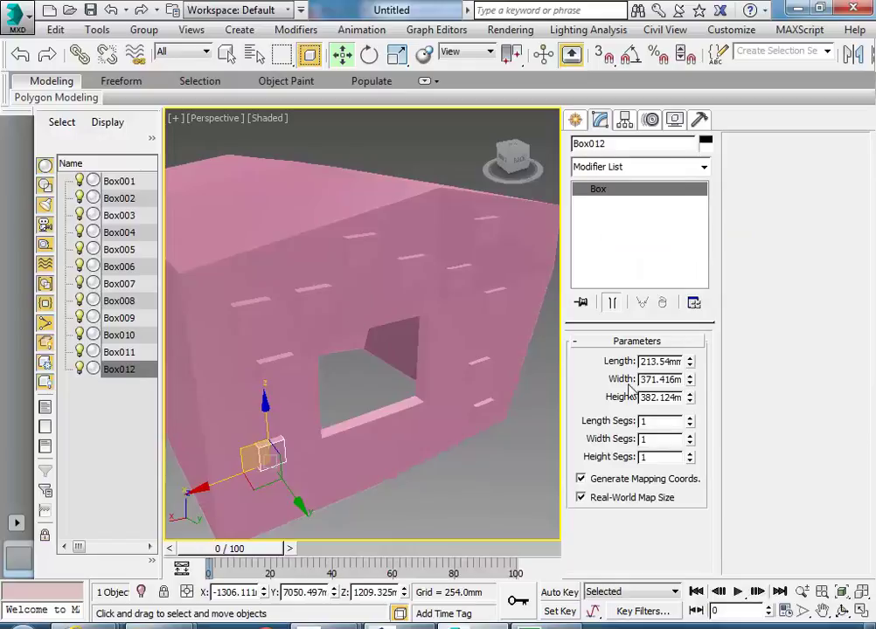
{"action": "left_click", "coordinate": [469, 284]}
{"action": "right_click", "coordinate": [468, 284]}
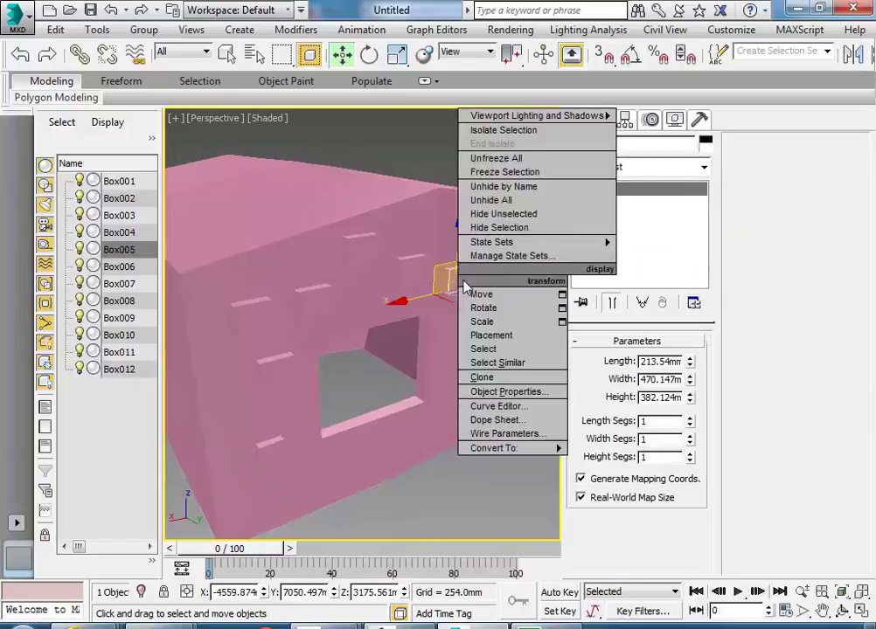
{"action": "left_click", "coordinate": [648, 189]}
{"action": "right_click", "coordinate": [647, 192]}
{"action": "left_click", "coordinate": [673, 238]}
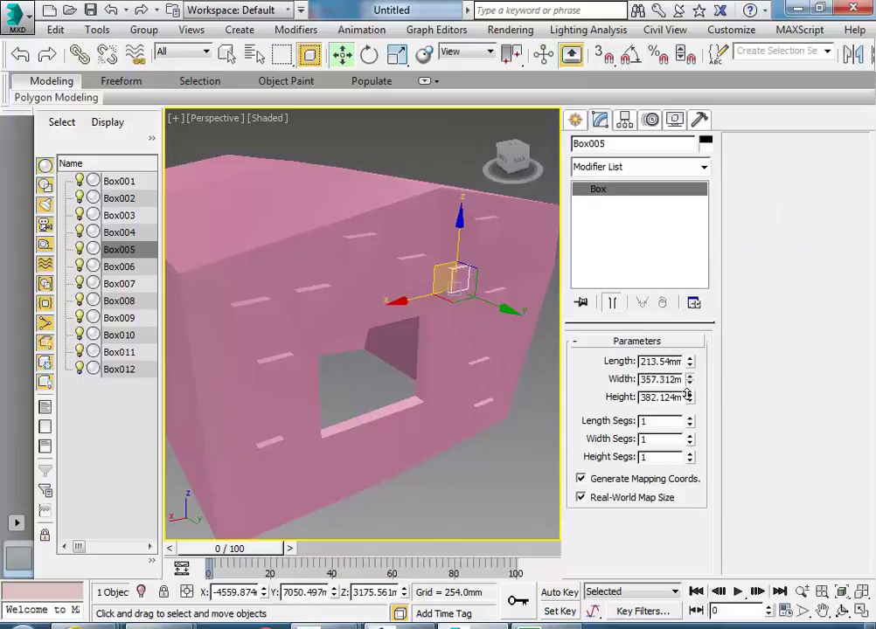
{"action": "left_click", "coordinate": [435, 519]}
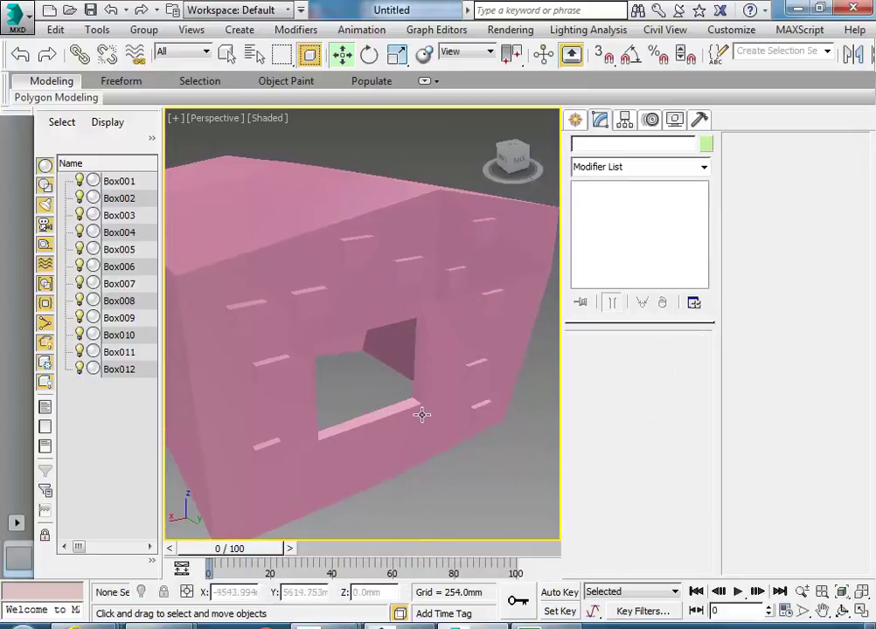
- Show edged faces in the viewport and bring up Box001's ProBoolean settings
{"action": "left_click", "coordinate": [267, 127]}
{"action": "left_click", "coordinate": [333, 198]}
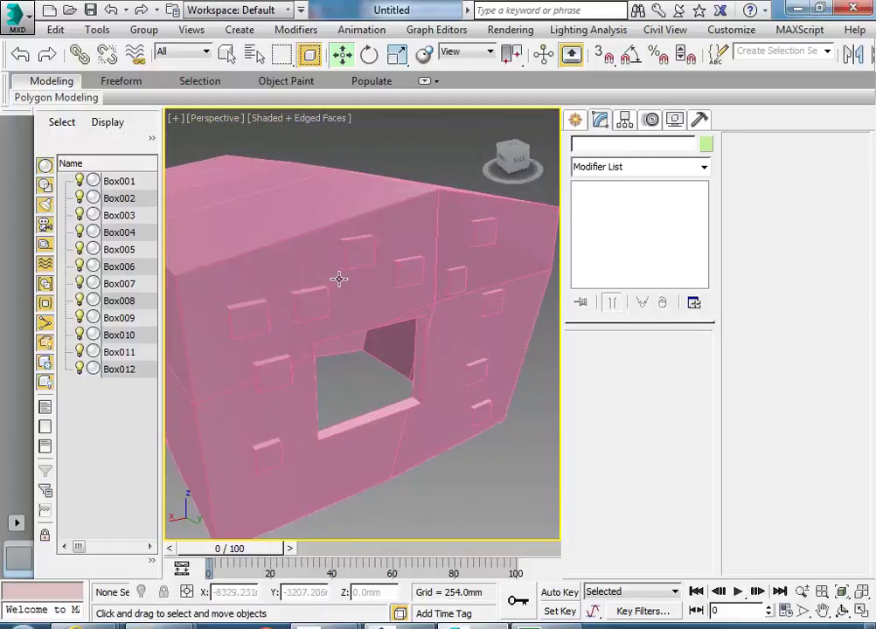
{"action": "left_click", "coordinate": [286, 228]}
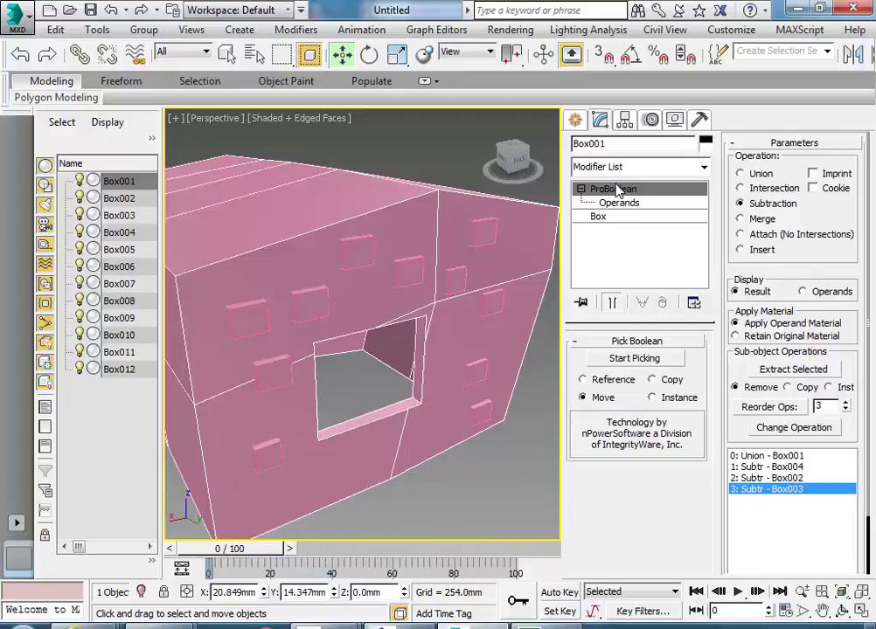
{"action": "left_click", "coordinate": [575, 121]}
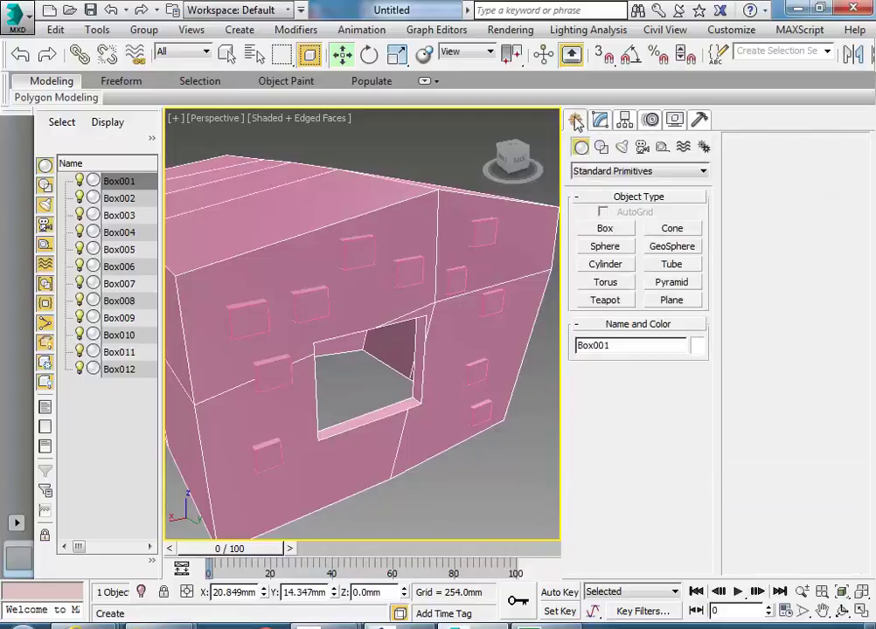
{"action": "left_click", "coordinate": [590, 174]}
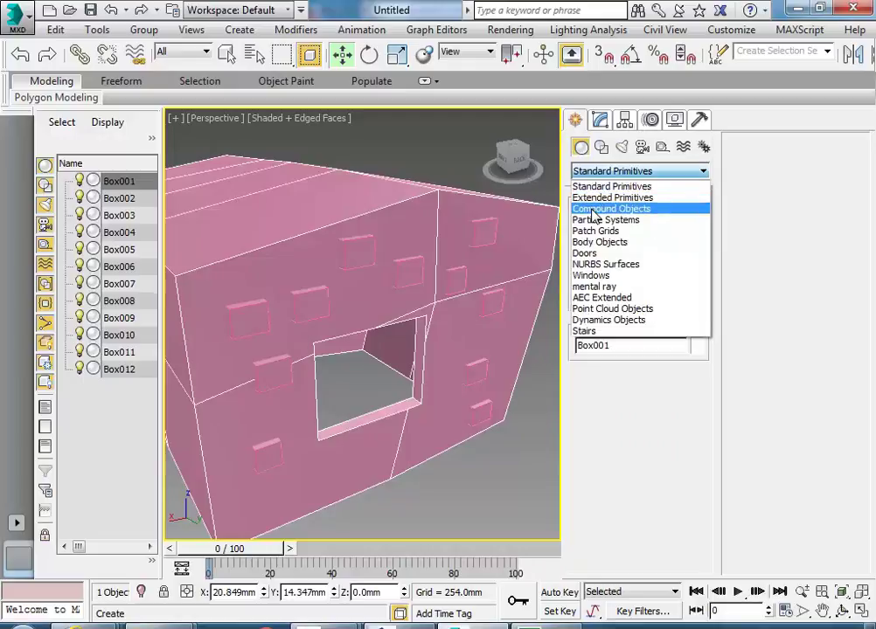
{"action": "left_click", "coordinate": [592, 210]}
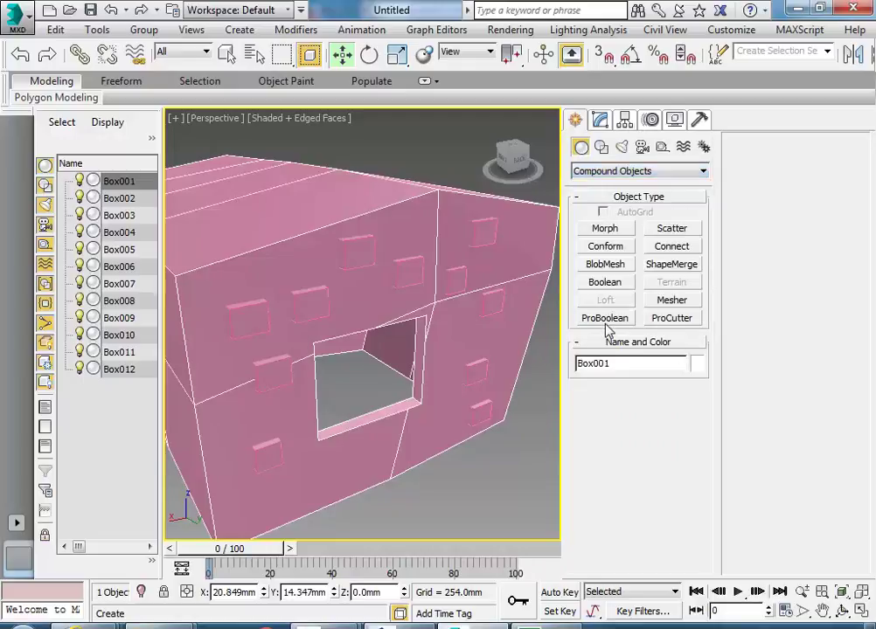
{"action": "left_click", "coordinate": [600, 119]}
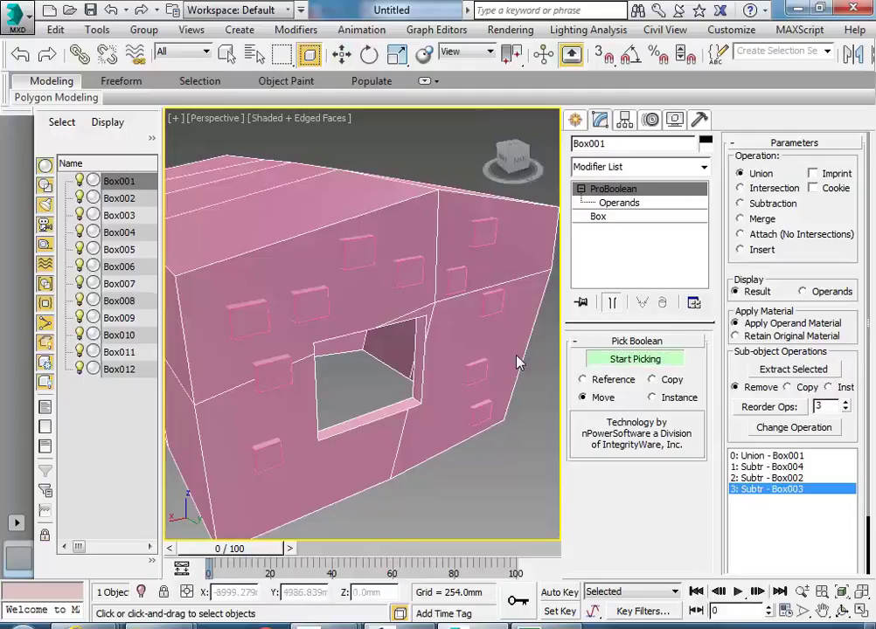
- Union the ten small wall boxes, including Box005, Box006, Box007 and Box012, into Box001
{"action": "left_click", "coordinate": [480, 410]}
{"action": "left_click", "coordinate": [475, 367]}
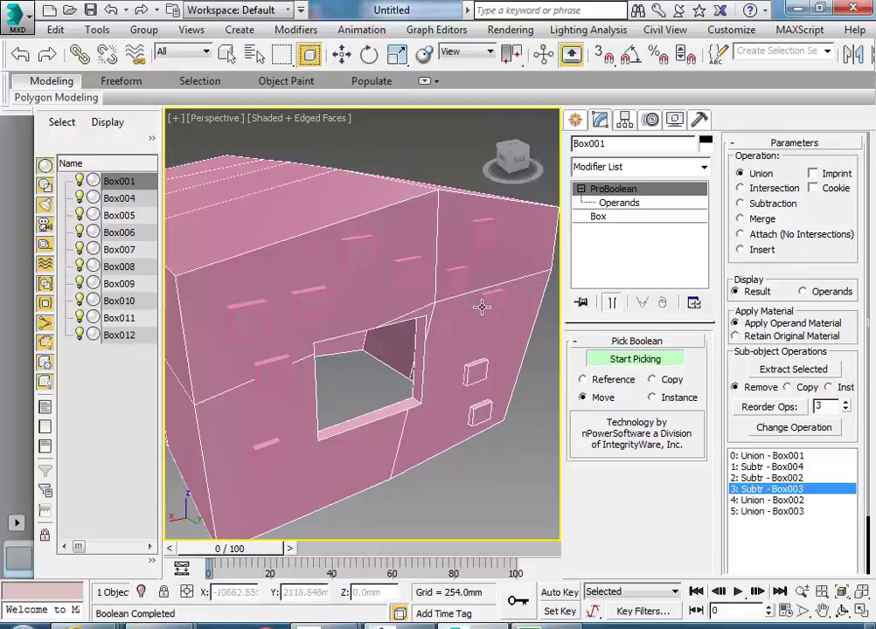
{"action": "left_click", "coordinate": [486, 300]}
{"action": "left_click", "coordinate": [483, 230]}
{"action": "left_click", "coordinate": [409, 271]}
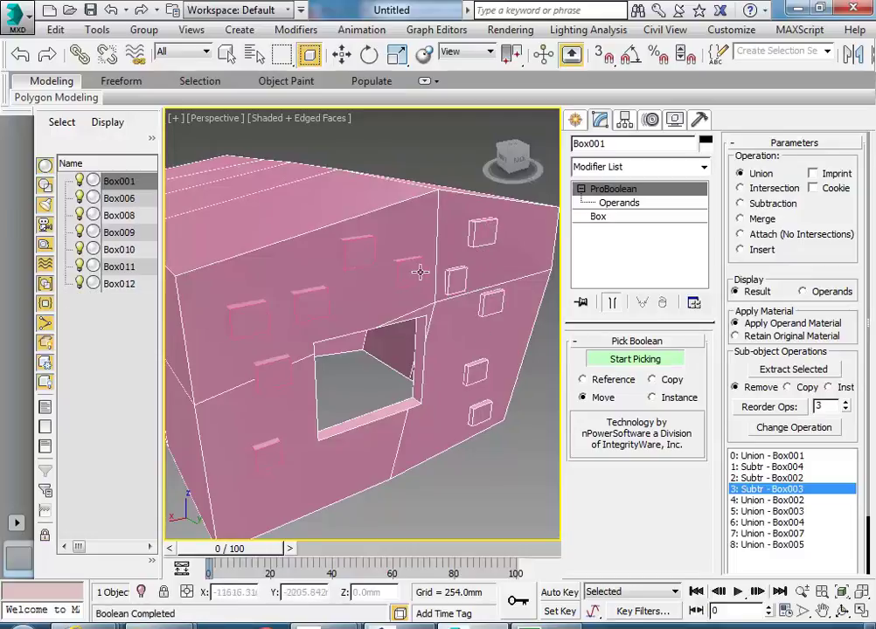
{"action": "left_click", "coordinate": [358, 248]}
{"action": "left_click", "coordinate": [312, 303]}
{"action": "left_click", "coordinate": [256, 318]}
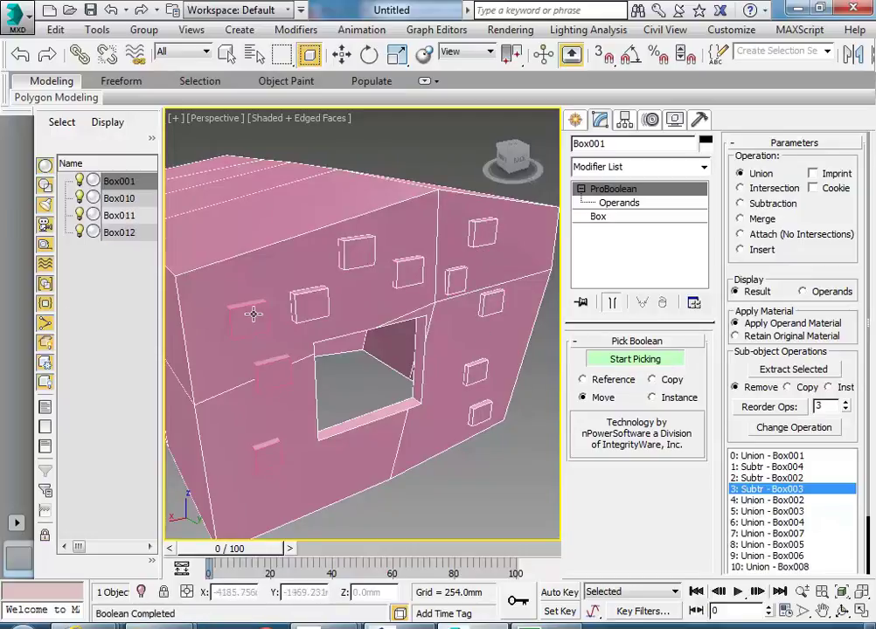
{"action": "left_click", "coordinate": [269, 369]}
{"action": "left_click", "coordinate": [263, 452]}
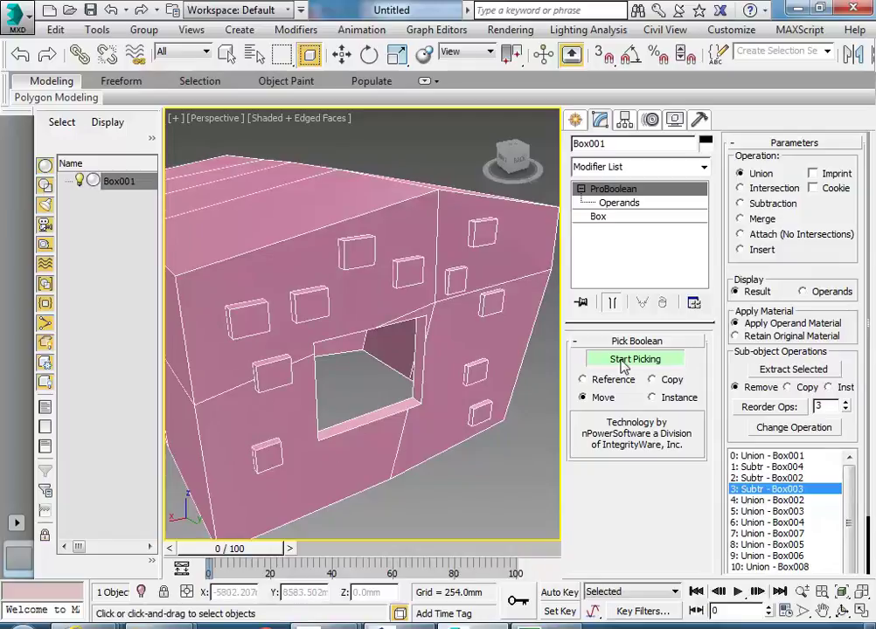
{"action": "left_click", "coordinate": [623, 365]}
{"action": "left_click", "coordinate": [450, 494]}
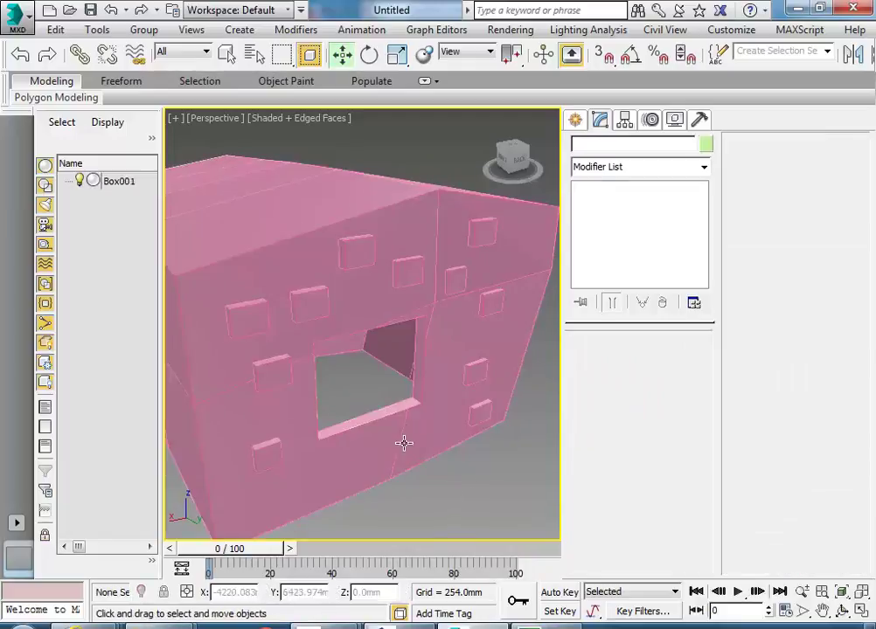
- Select Box001 and drop to its Editable Poly level in the modifier stack
{"action": "left_click", "coordinate": [403, 443]}
{"action": "middle_click_drag", "start_coordinate": [427, 488], "coordinate": [426, 378]}
{"action": "left_click", "coordinate": [405, 389], "text": "alt"}
{"action": "mouse_move", "coordinate": [406, 454]}
{"action": "middle_mouse_down", "text": "alt"}
{"action": "mouse_move", "coordinate": [381, 446]}
{"action": "mouse_move", "coordinate": [487, 422]}
{"action": "mouse_move", "coordinate": [392, 453]}
{"action": "mouse_move", "coordinate": [407, 448]}
{"action": "middle_mouse_up", "text": "alt"}
{"action": "left_click", "coordinate": [391, 371]}
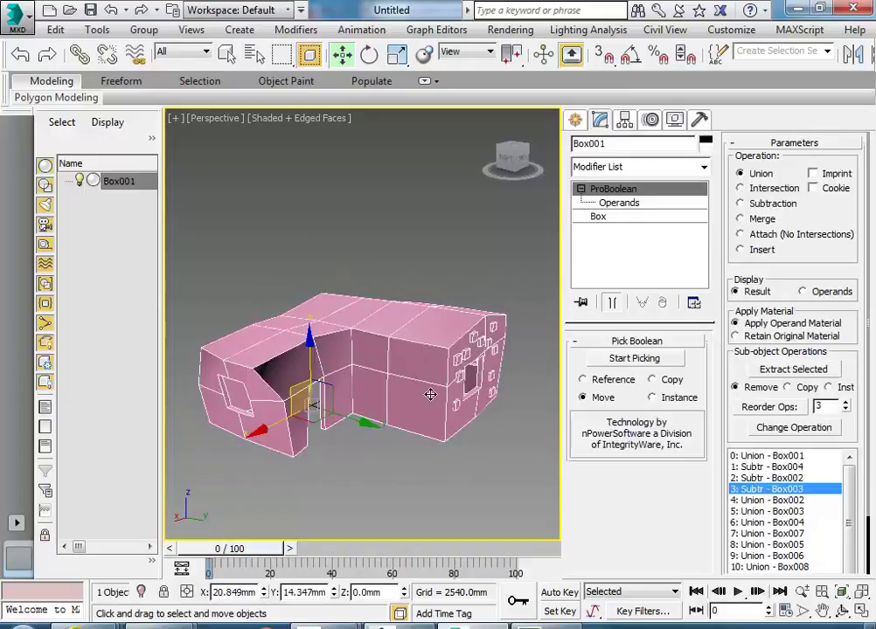
{"action": "left_click", "coordinate": [762, 456]}
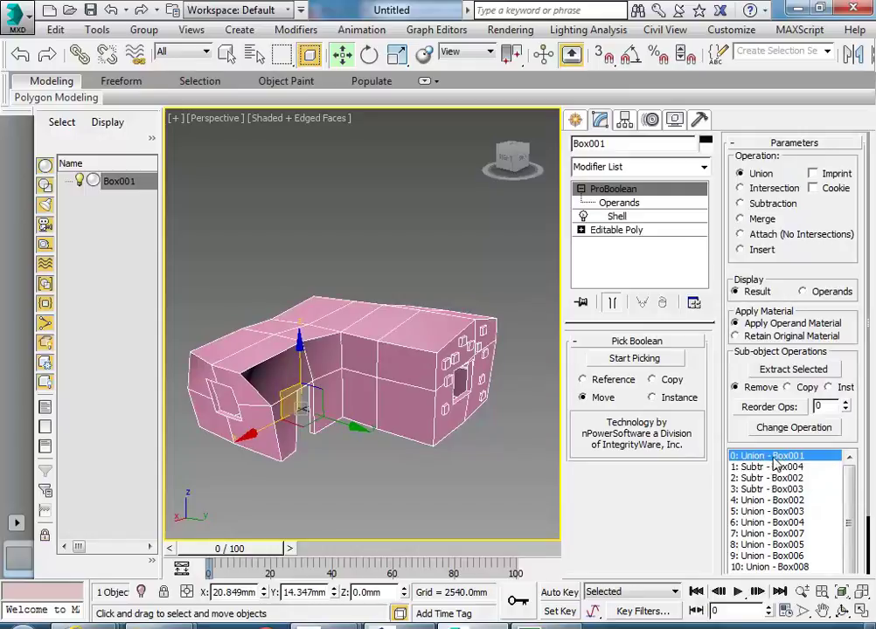
{"action": "left_click", "coordinate": [617, 230]}
- Move the doorway's bottom vertex to reshape the wall, then return to the ProBoolean level
{"action": "left_click", "coordinate": [593, 361]}
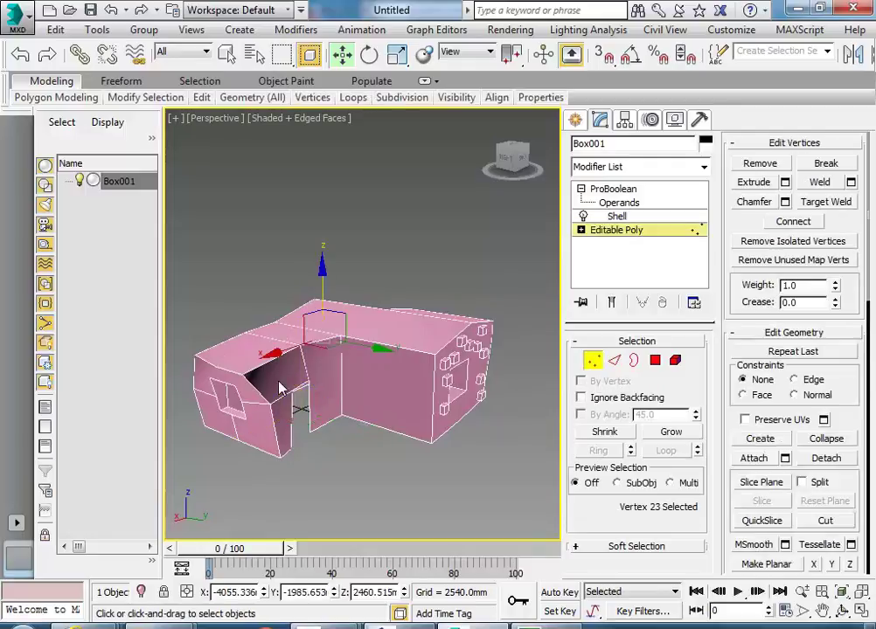
{"action": "middle_click_drag", "start_coordinate": [280, 389], "coordinate": [312, 400]}
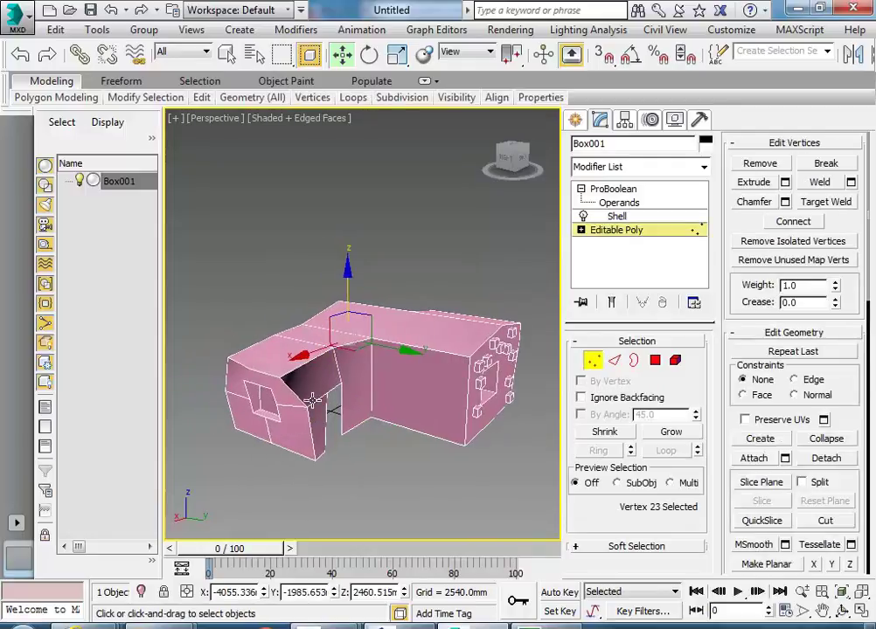
{"action": "left_click", "coordinate": [372, 425]}
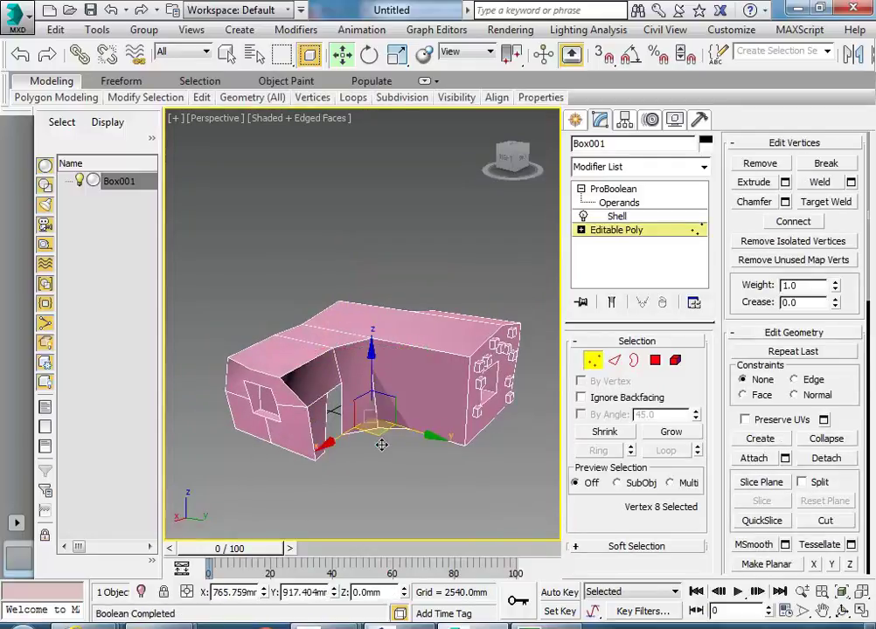
{"action": "left_click_drag", "start_coordinate": [382, 445], "coordinate": [362, 409]}
{"action": "left_click", "coordinate": [592, 365]}
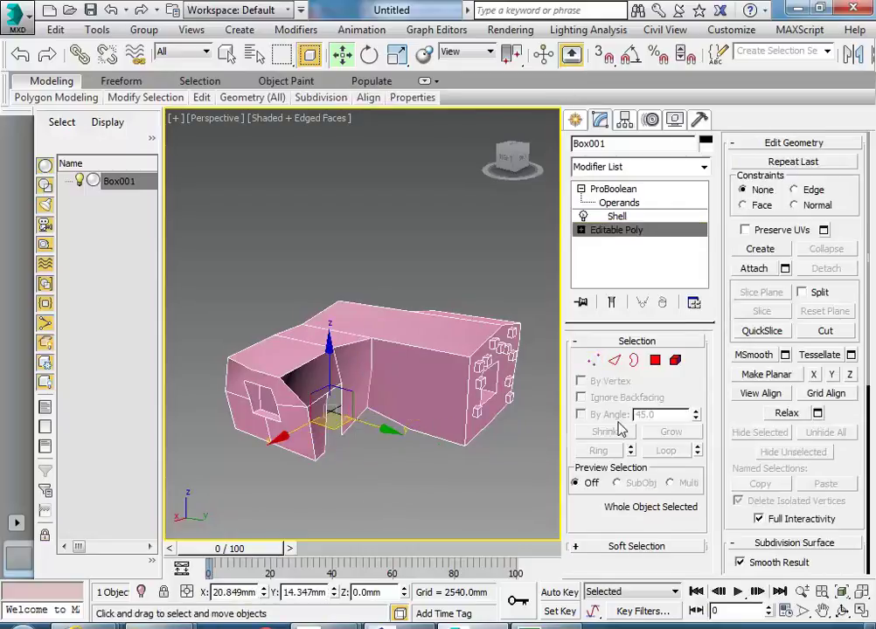
{"action": "left_click", "coordinate": [612, 189]}
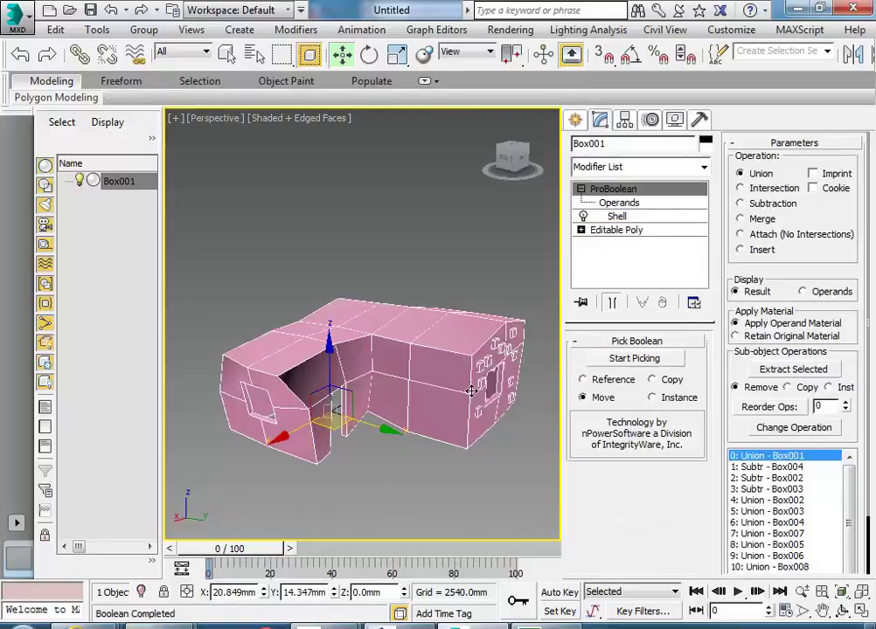
{"action": "left_click", "coordinate": [382, 461]}
{"action": "scroll", "coordinate": [395, 451], "scroll_direction": "up", "scroll_amount": 4}
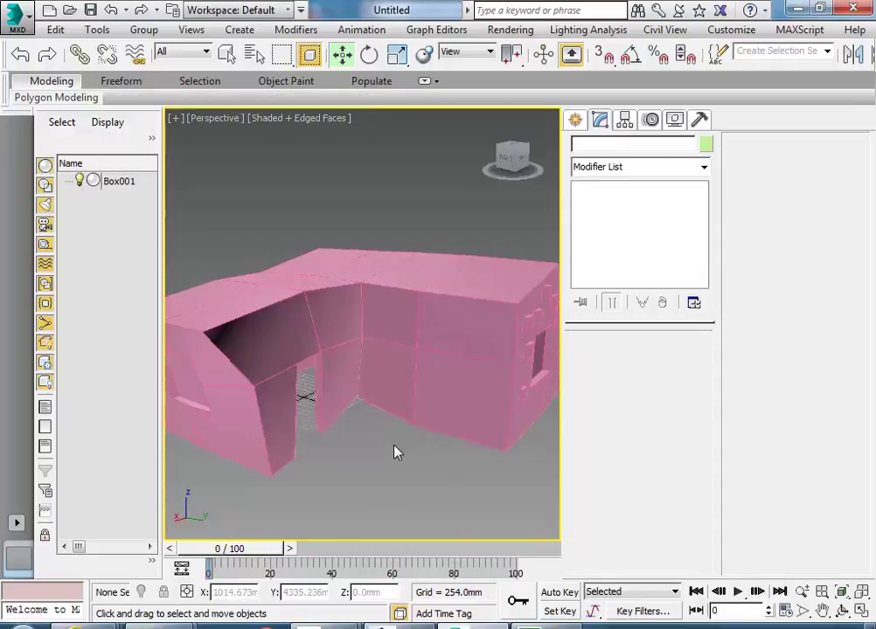
{"action": "scroll", "coordinate": [395, 452], "scroll_direction": "down", "scroll_amount": 4}
{"action": "left_click", "coordinate": [398, 424]}
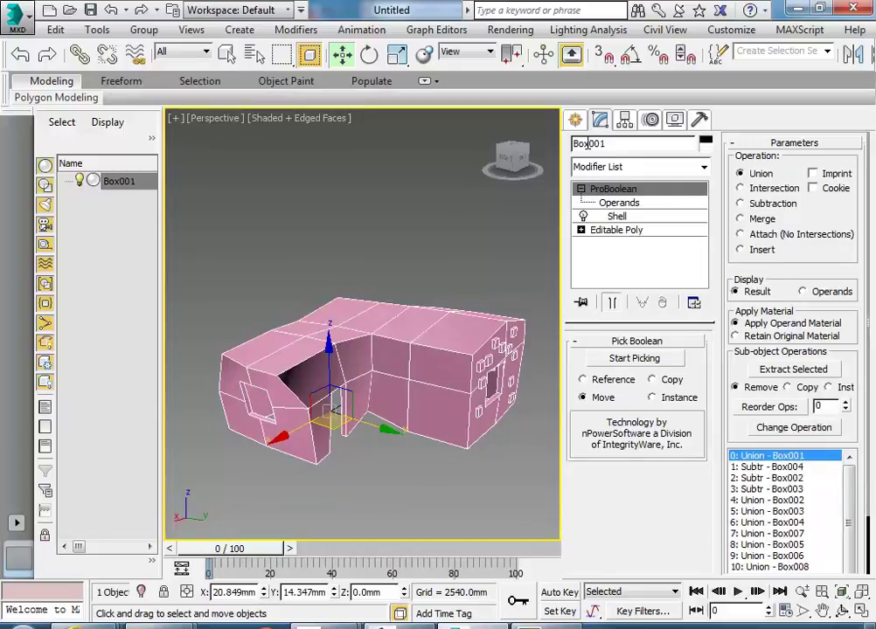
{"action": "left_click", "coordinate": [575, 120]}
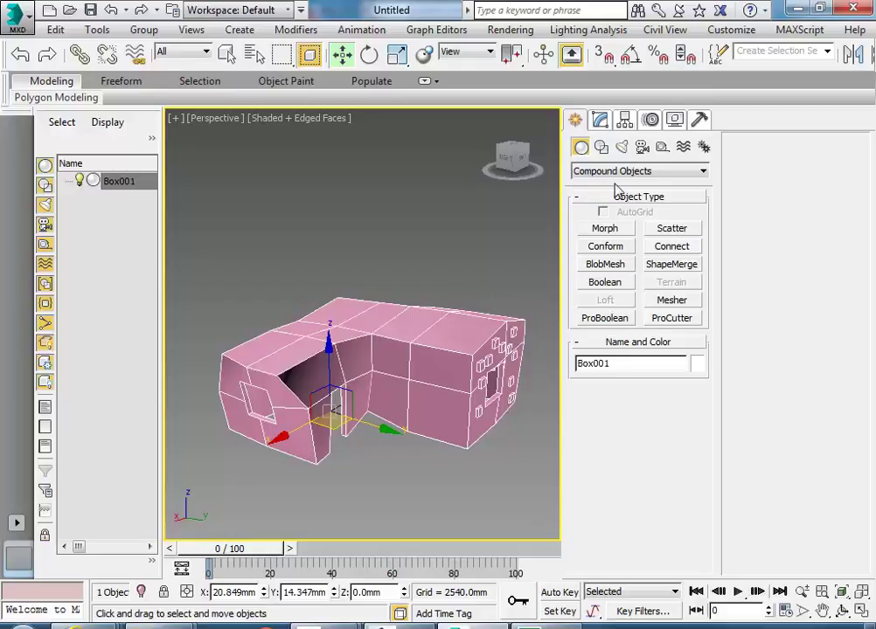
{"action": "left_click", "coordinate": [600, 119]}
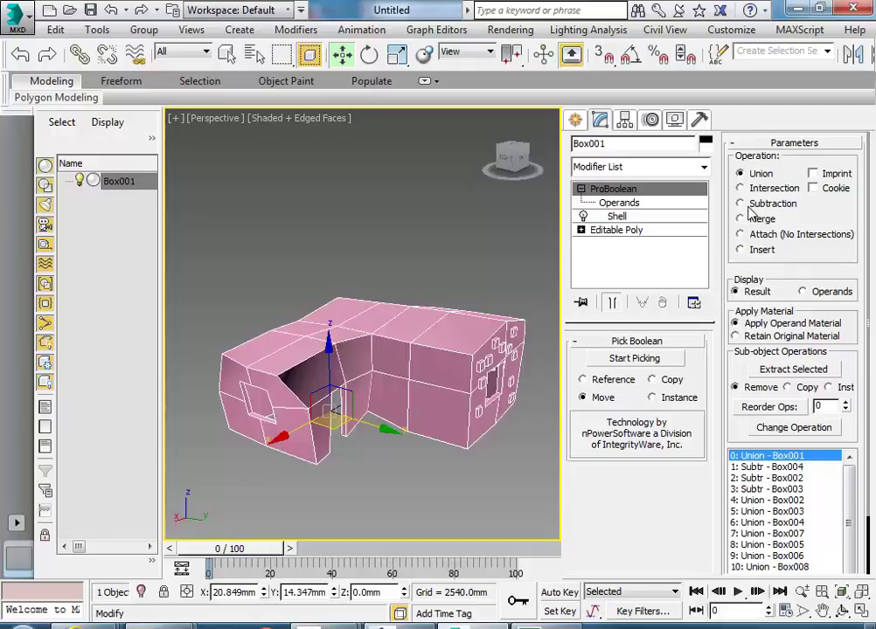
{"action": "scroll", "coordinate": [362, 425], "scroll_direction": "up", "scroll_amount": 6}
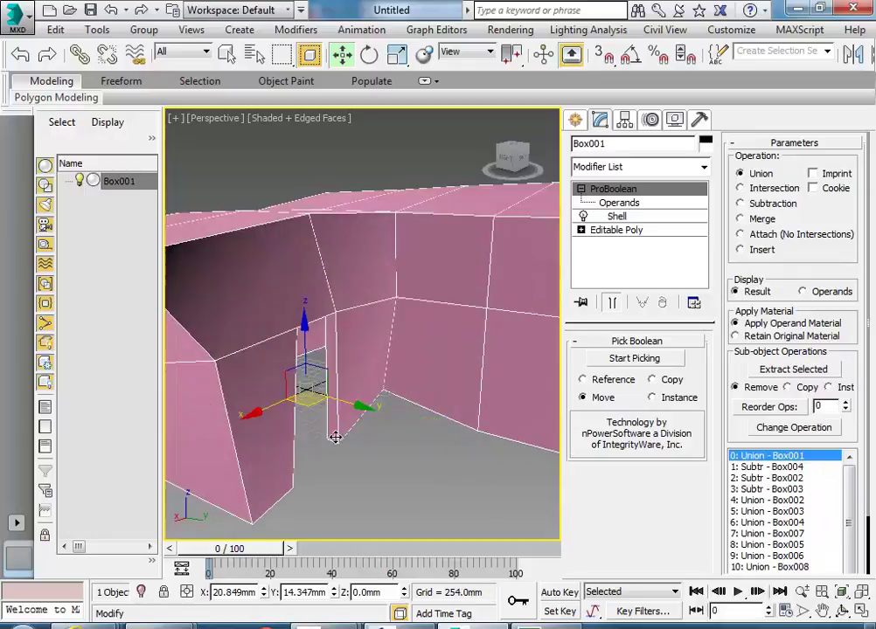
{"action": "scroll", "coordinate": [354, 384], "scroll_direction": "down", "scroll_amount": 8}
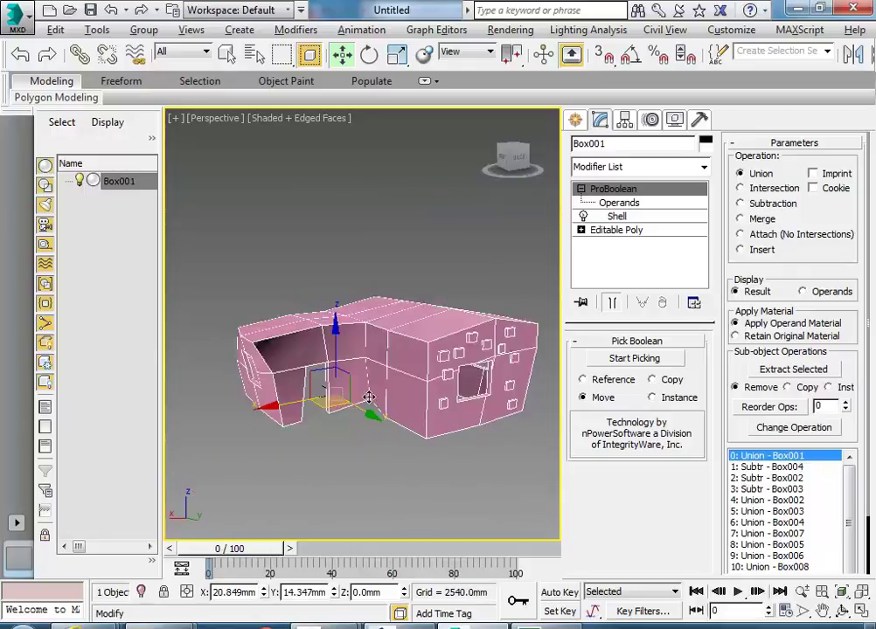
{"action": "middle_click_drag", "start_coordinate": [325, 422], "coordinate": [390, 416], "text": "alt"}
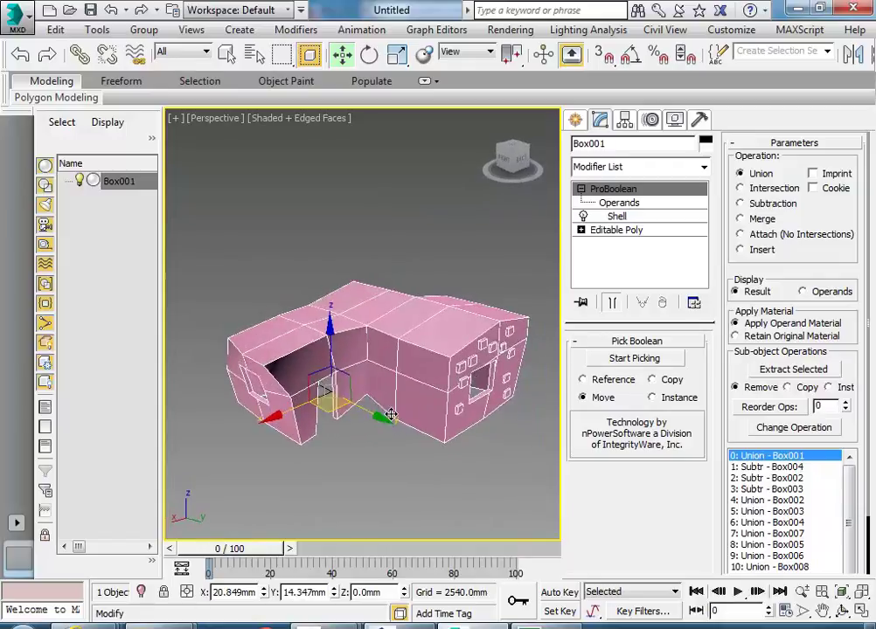
{"action": "left_click", "coordinate": [394, 459]}
{"action": "scroll", "coordinate": [372, 446], "scroll_direction": "up", "scroll_amount": 5}
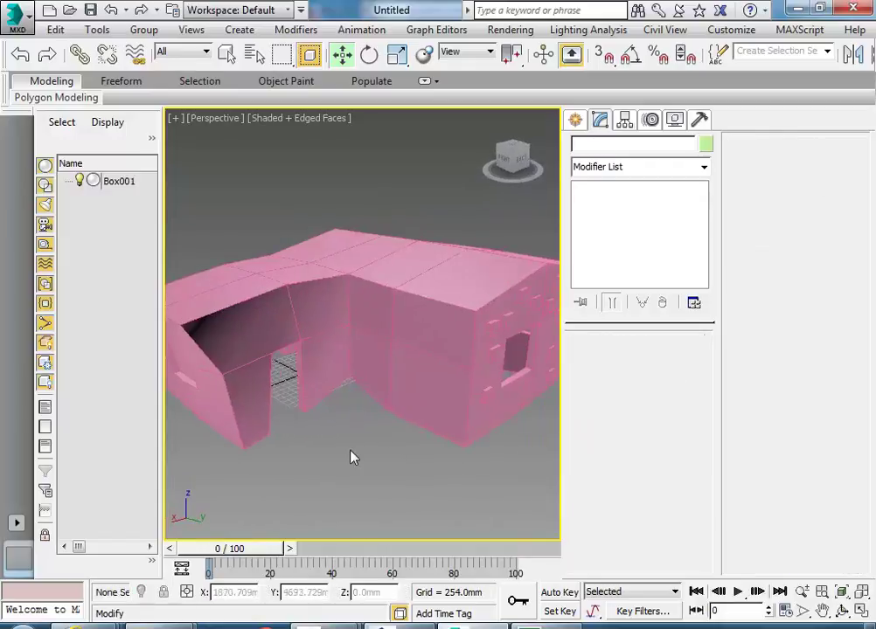
{"action": "scroll", "coordinate": [345, 402], "scroll_direction": "down", "scroll_amount": 5}
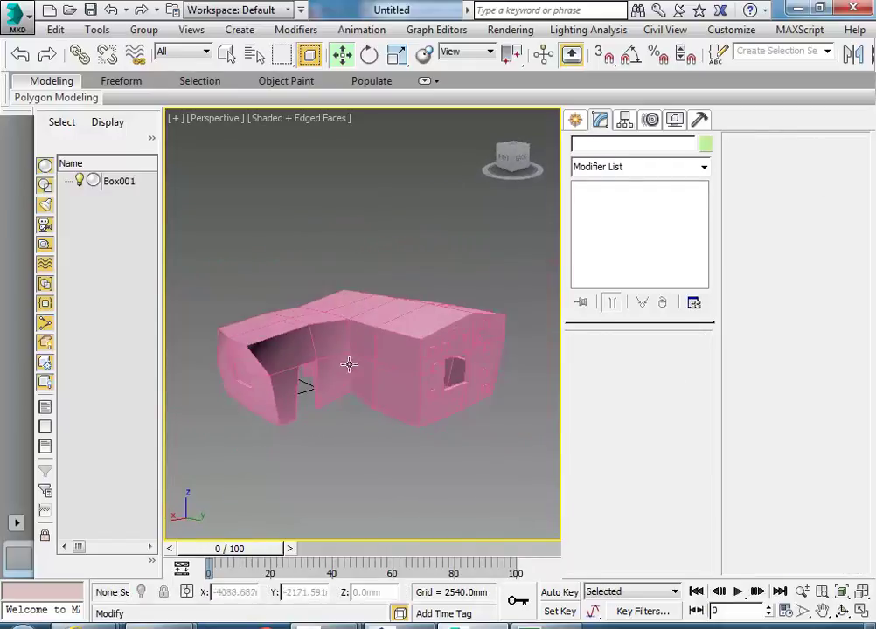
{"action": "left_click", "coordinate": [349, 366]}
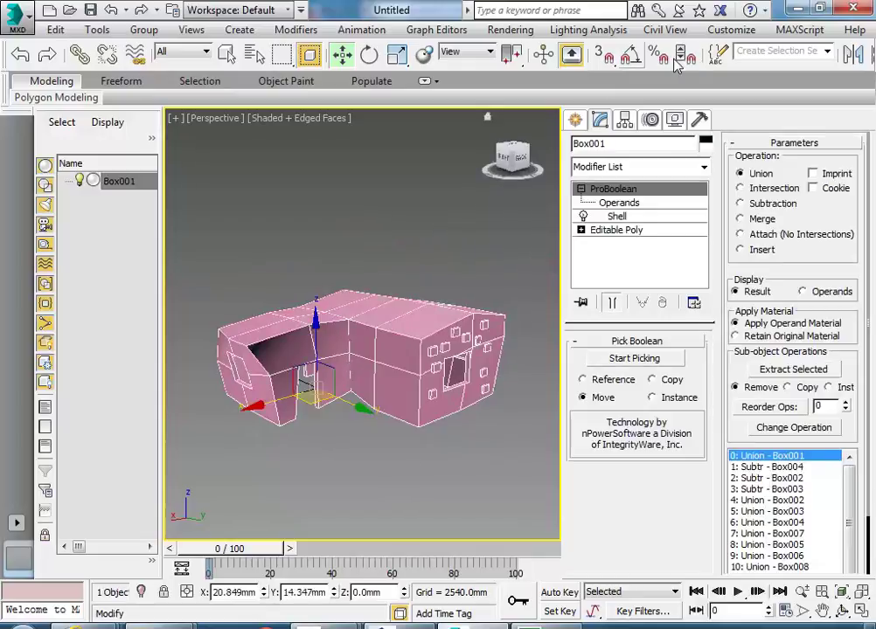
- Apply the Satined Metal Arch & Design template from an unused Material Editor slot to Box001
{"action": "left_click_drag", "start_coordinate": [767, 63], "coordinate": [516, 65]}
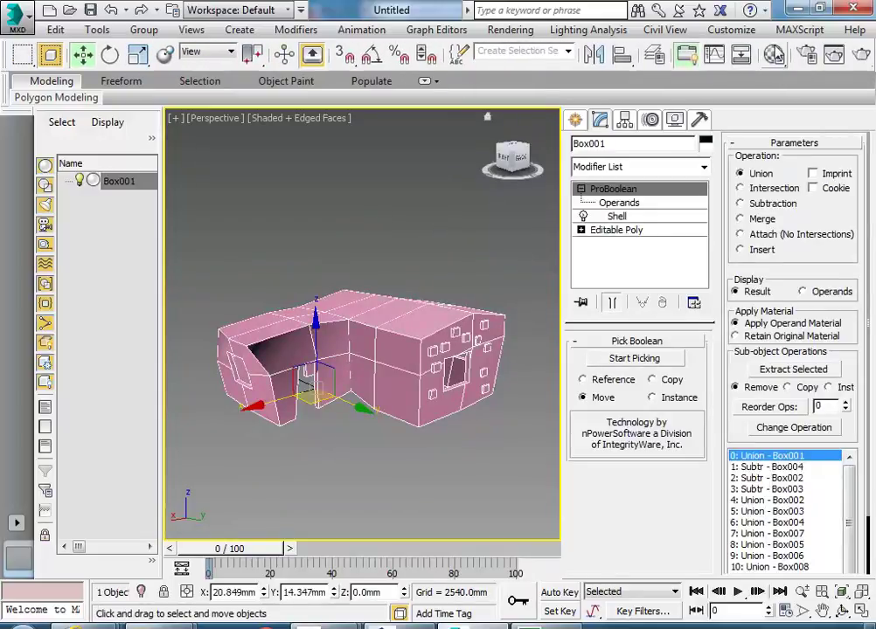
{"action": "key", "text": "m"}
{"action": "left_click_drag", "start_coordinate": [188, 24], "coordinate": [710, 15]}
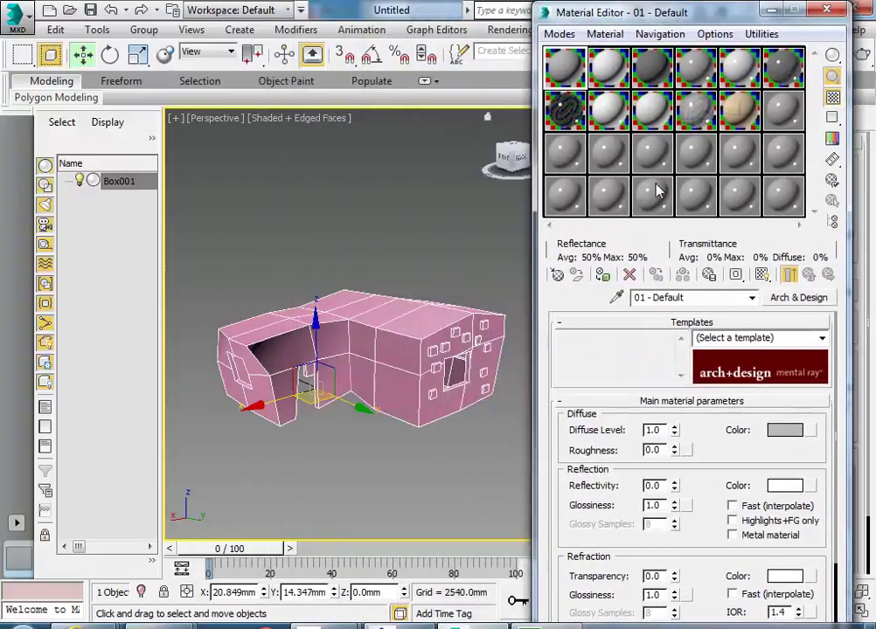
{"action": "left_click", "coordinate": [564, 153]}
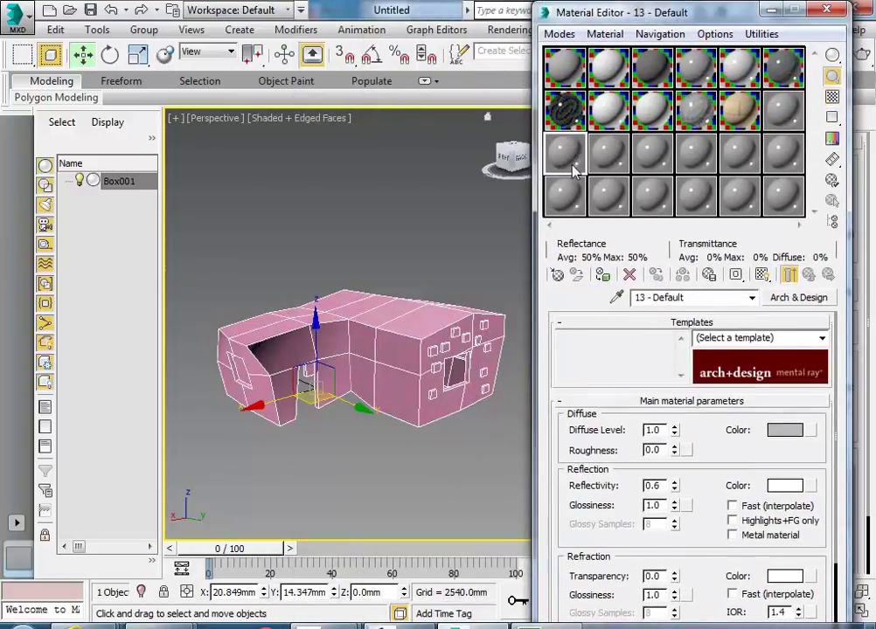
{"action": "left_click", "coordinate": [821, 338]}
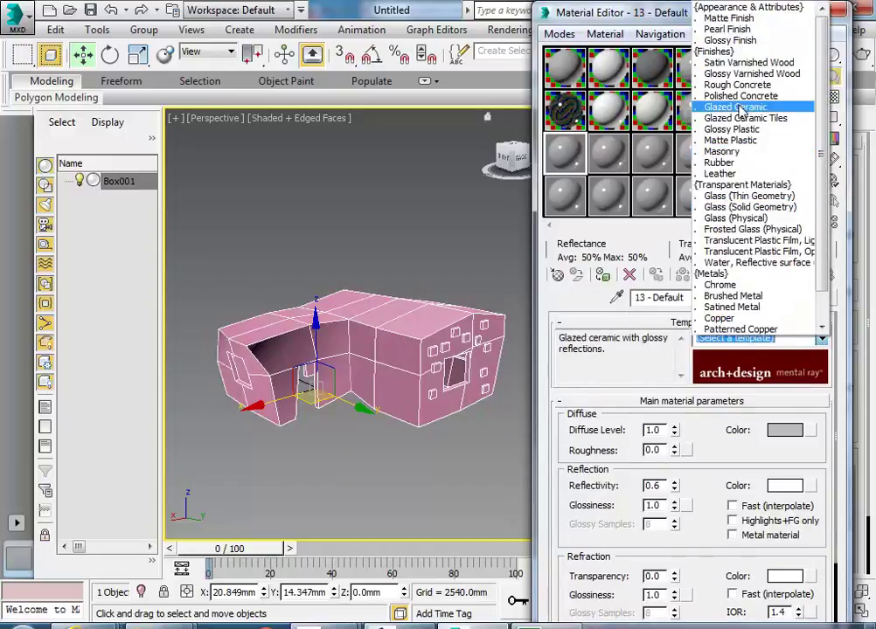
{"action": "left_click", "coordinate": [731, 308]}
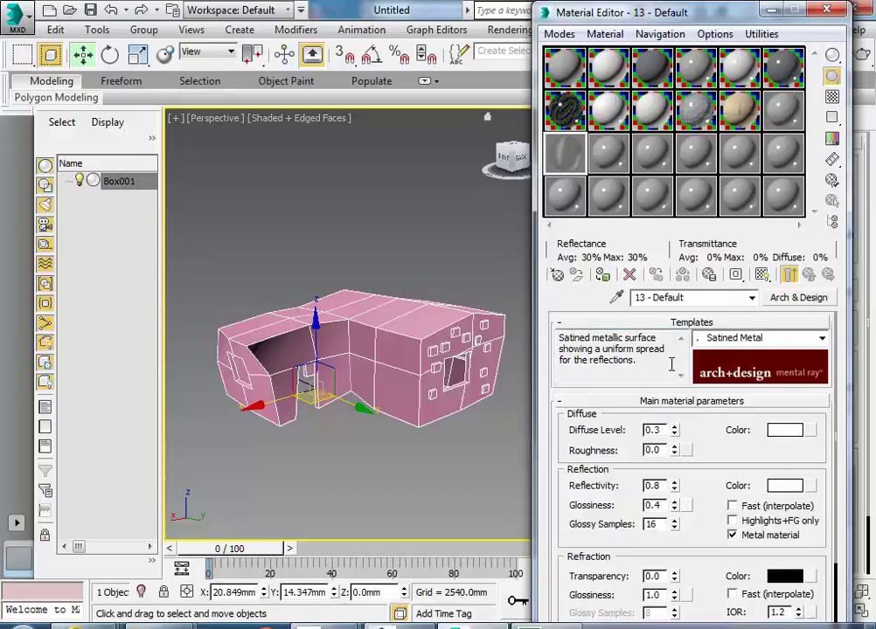
{"action": "left_click_drag", "start_coordinate": [431, 326], "coordinate": [428, 328]}
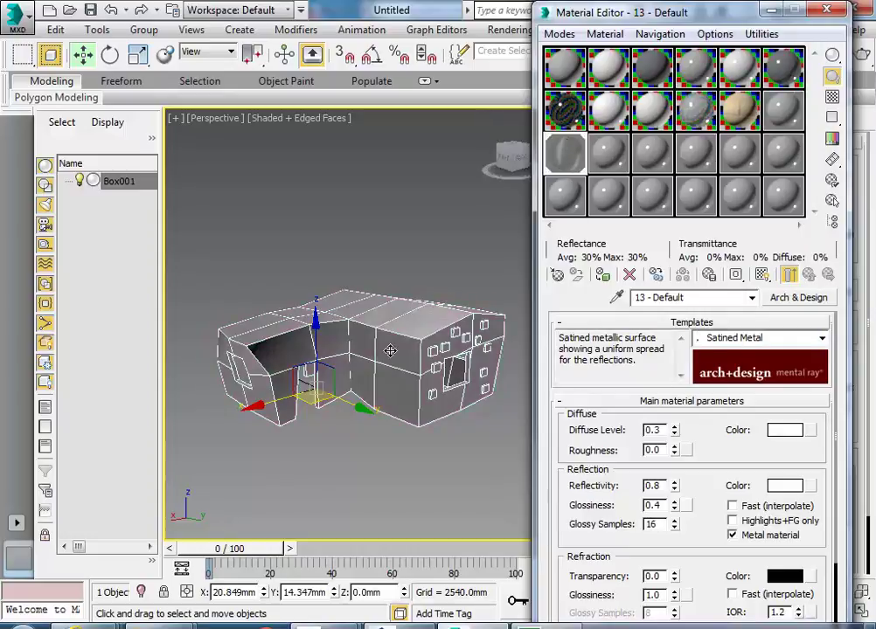
- Draw a large Plane standard primitive as a ground plane under the house
{"action": "key", "text": "m"}
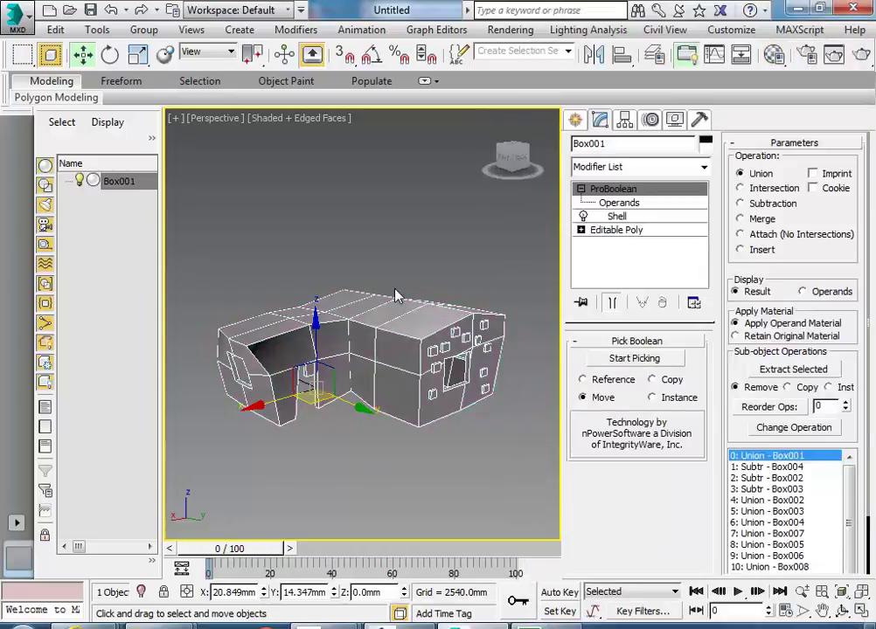
{"action": "left_click", "coordinate": [360, 239]}
{"action": "scroll", "coordinate": [357, 259], "scroll_direction": "down", "scroll_amount": 10}
{"action": "middle_click_drag", "start_coordinate": [358, 259], "coordinate": [360, 280]}
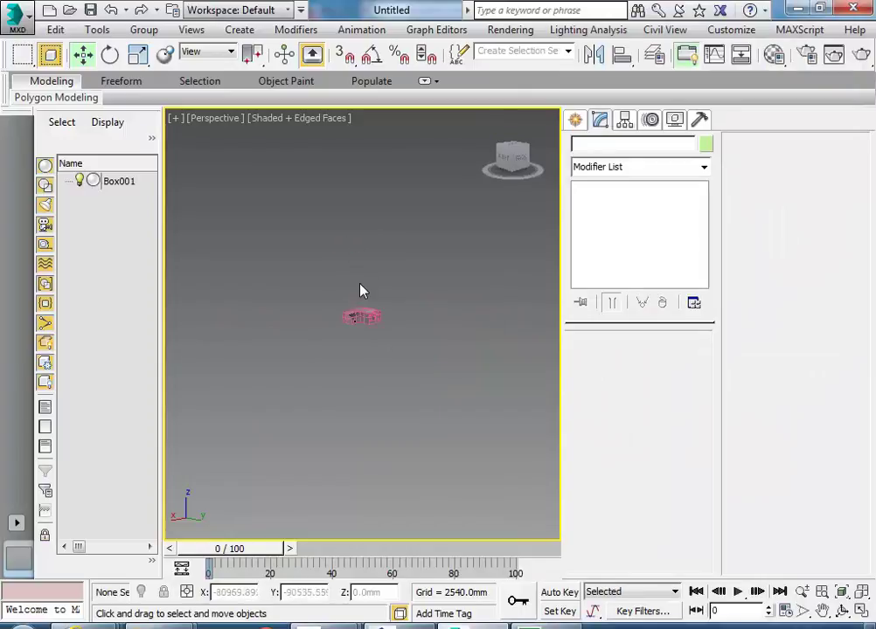
{"action": "scroll", "coordinate": [362, 295], "scroll_direction": "up", "scroll_amount": 8}
{"action": "middle_click_drag", "start_coordinate": [365, 321], "coordinate": [362, 273]}
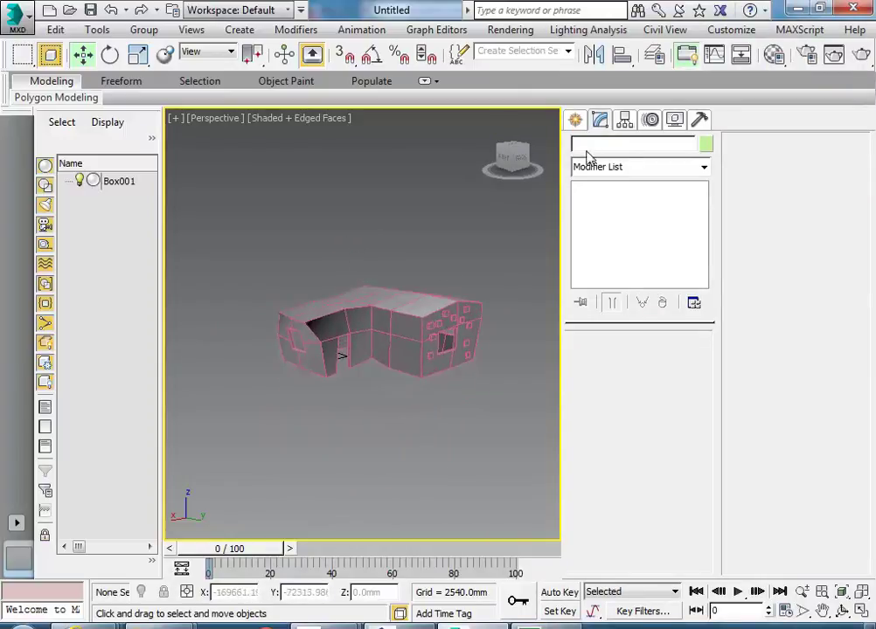
{"action": "left_click", "coordinate": [575, 120]}
{"action": "left_click", "coordinate": [638, 171]}
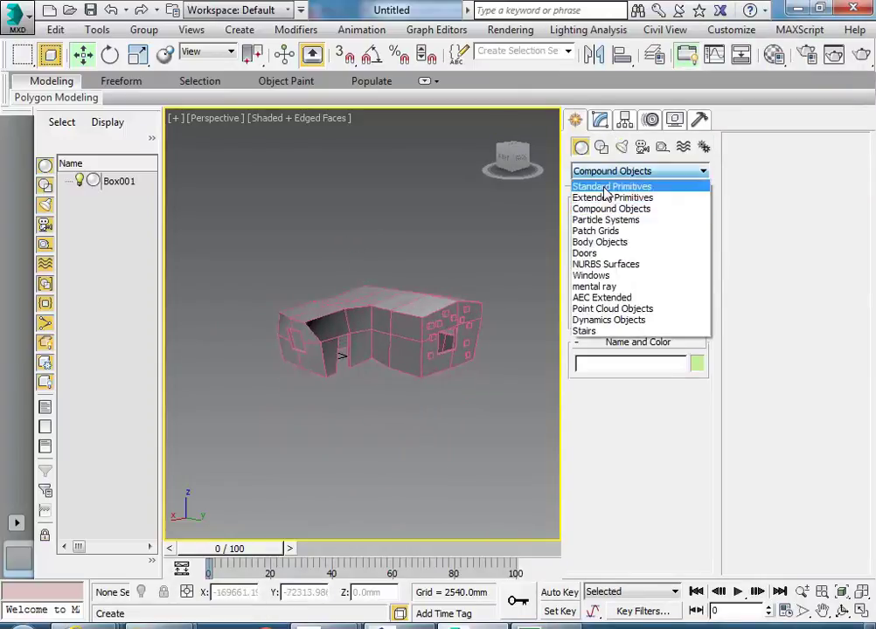
{"action": "left_click", "coordinate": [616, 188]}
{"action": "left_click", "coordinate": [671, 300]}
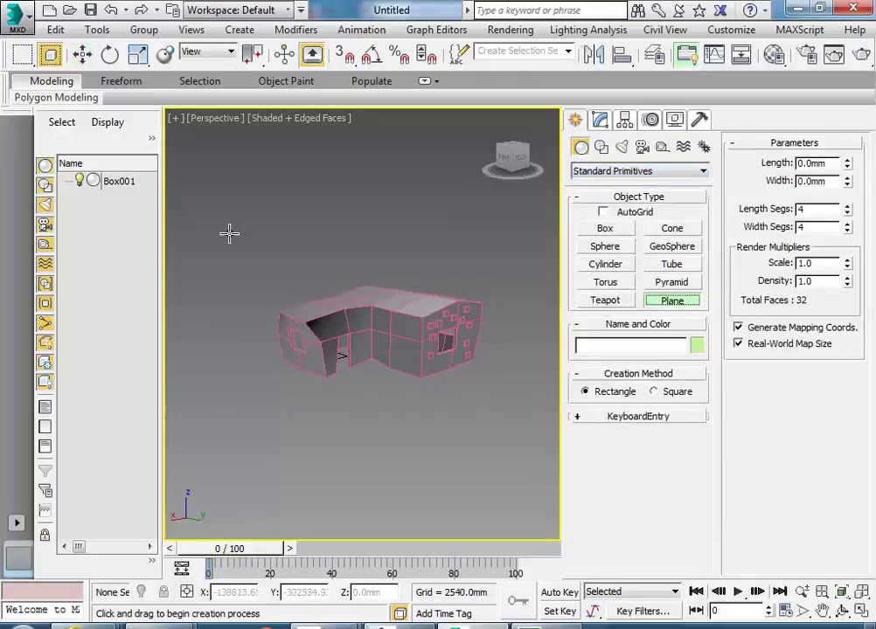
{"action": "left_click_drag", "start_coordinate": [207, 263], "coordinate": [458, 514]}
- Set Plane001's width to 102441.4 with 1×1 segments and move it under the house
{"action": "key", "text": "w"}
{"action": "left_click", "coordinate": [599, 120]}
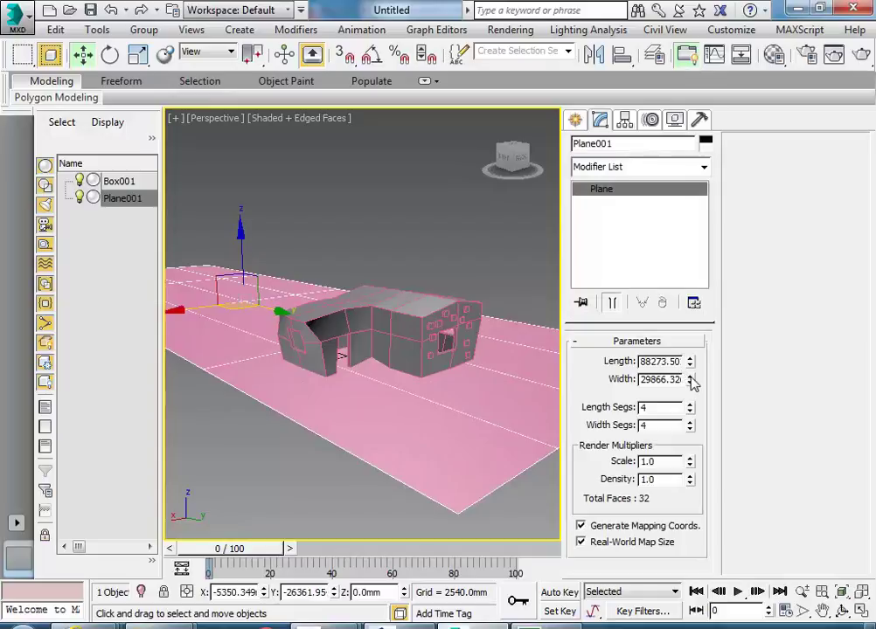
{"action": "left_click_drag", "start_coordinate": [691, 382], "coordinate": [691, 357]}
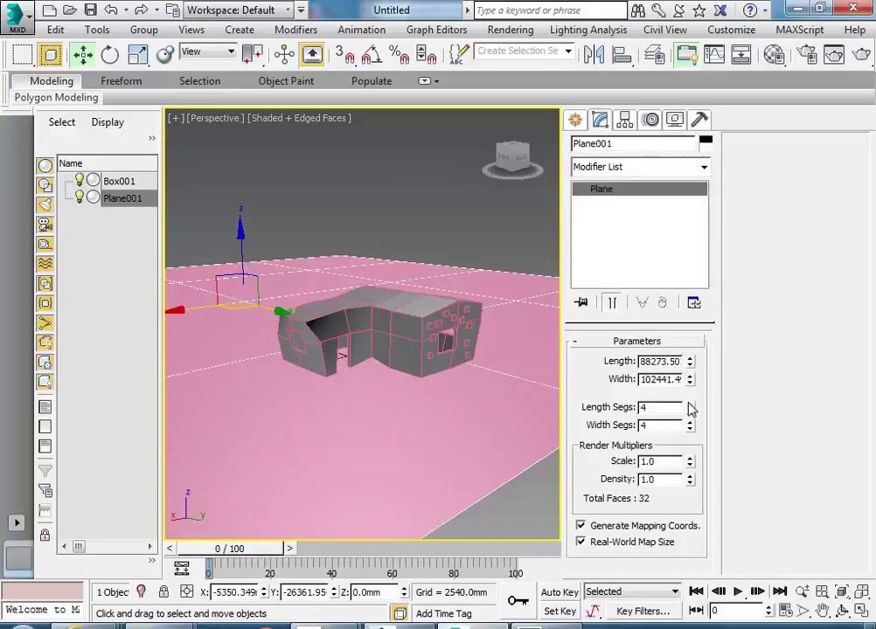
{"action": "right_click", "coordinate": [690, 406]}
{"action": "left_click", "coordinate": [699, 412]}
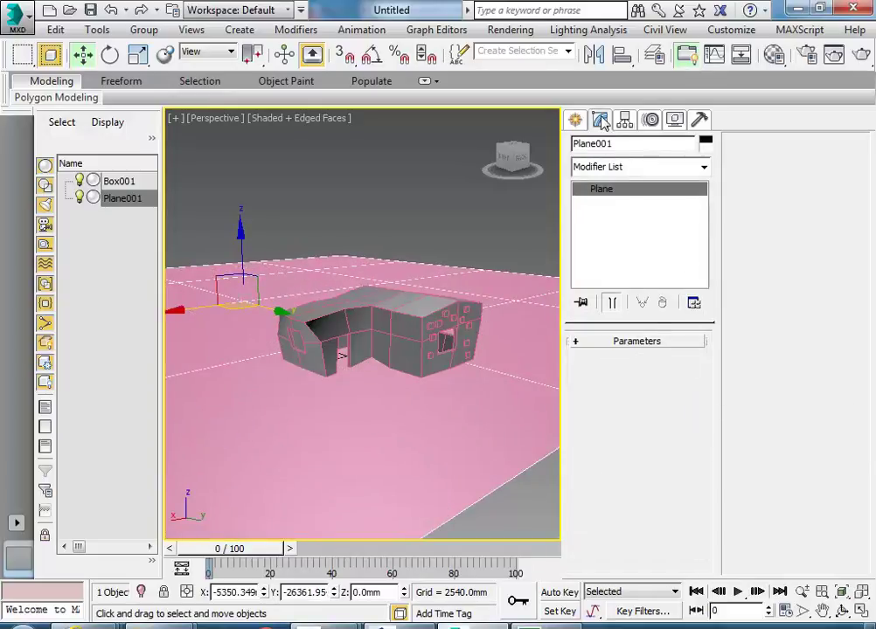
{"action": "left_click", "coordinate": [634, 342]}
{"action": "right_click", "coordinate": [689, 407]}
{"action": "right_click", "coordinate": [690, 425]}
{"action": "middle_click_drag", "start_coordinate": [375, 349], "coordinate": [414, 389]}
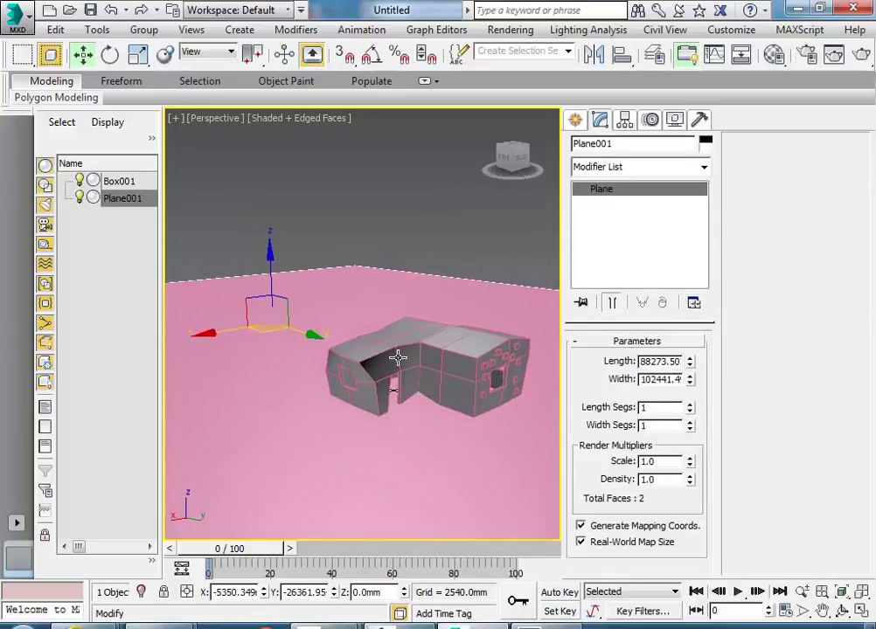
{"action": "left_click_drag", "start_coordinate": [264, 335], "coordinate": [352, 367]}
- Create a Daylight system beside the house, accepting exposure control and the physical sky map
{"action": "left_click", "coordinate": [538, 217]}
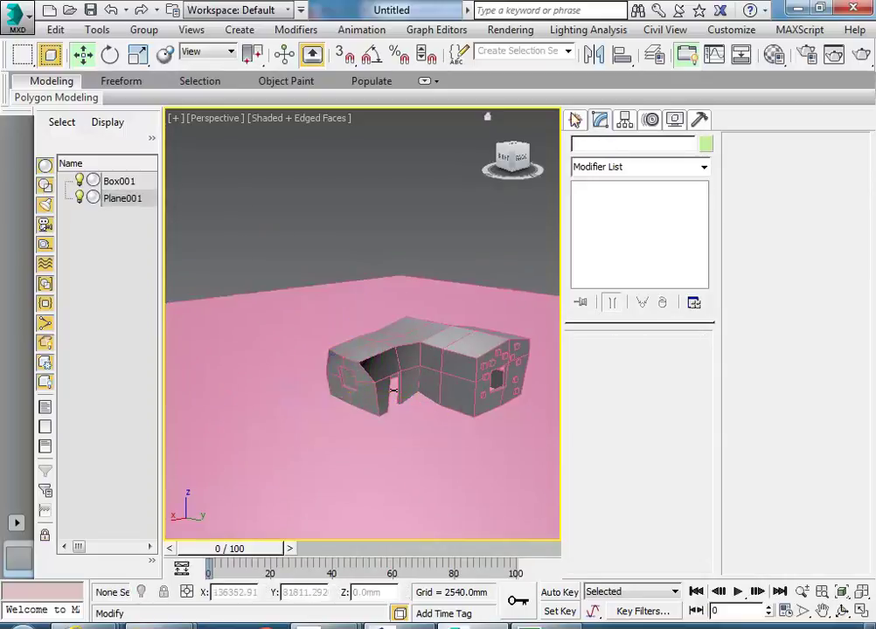
{"action": "left_click", "coordinate": [575, 118]}
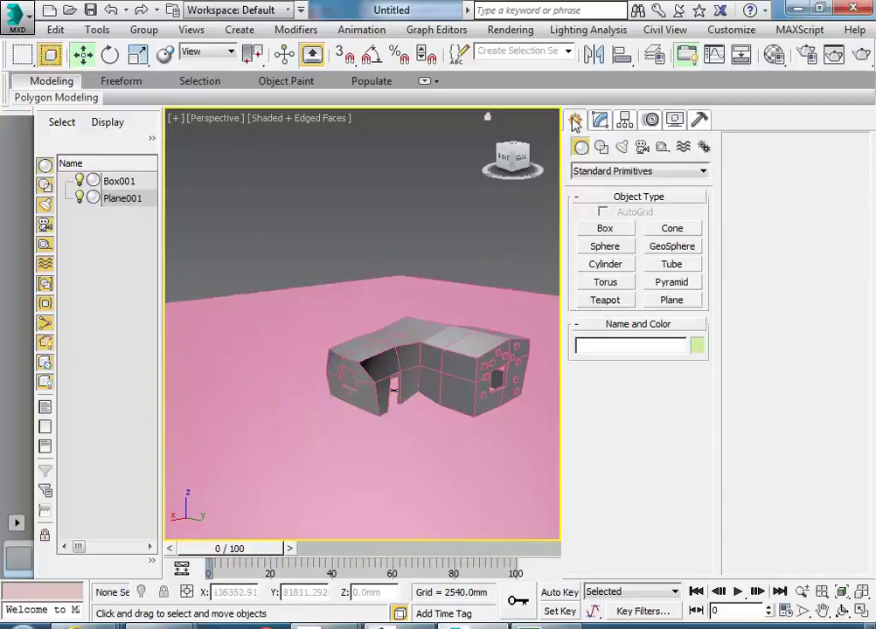
{"action": "left_click", "coordinate": [705, 148]}
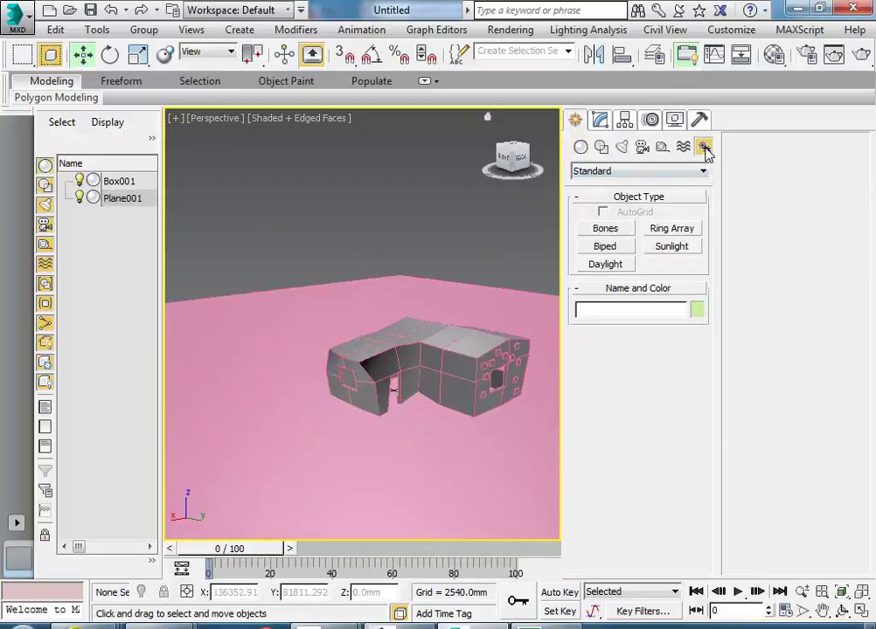
{"action": "left_click", "coordinate": [609, 266]}
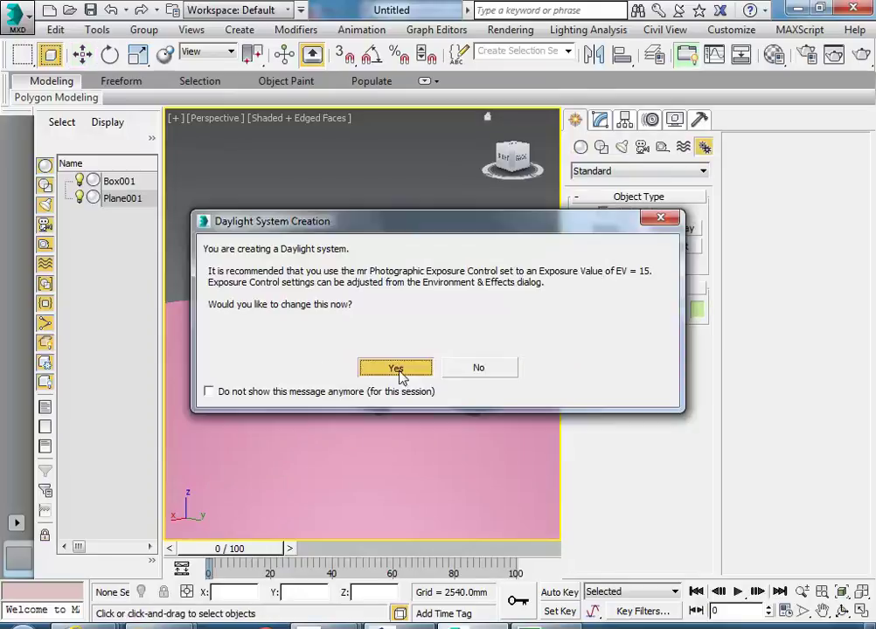
{"action": "left_click", "coordinate": [395, 368]}
{"action": "left_click_drag", "start_coordinate": [274, 348], "coordinate": [315, 350]}
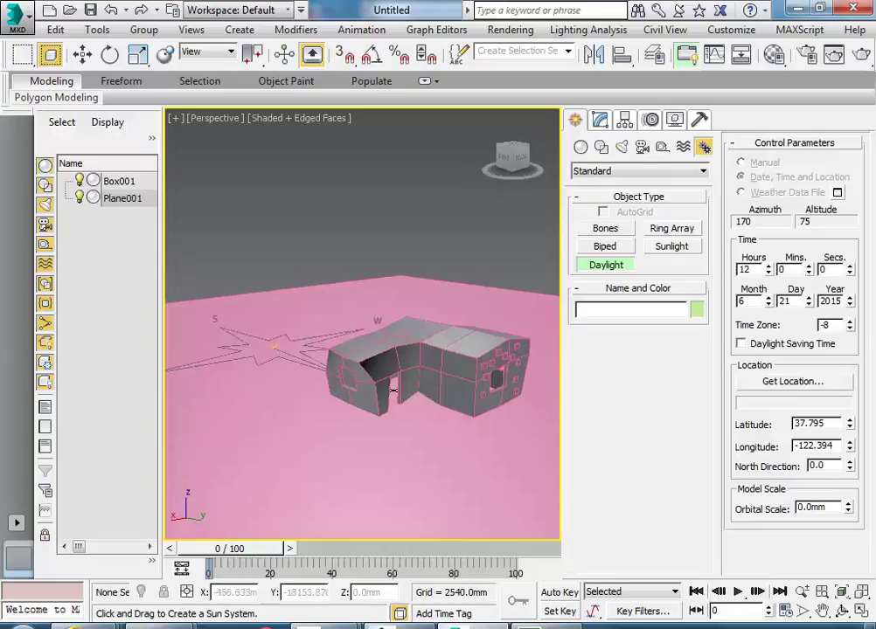
{"action": "left_click", "coordinate": [277, 284]}
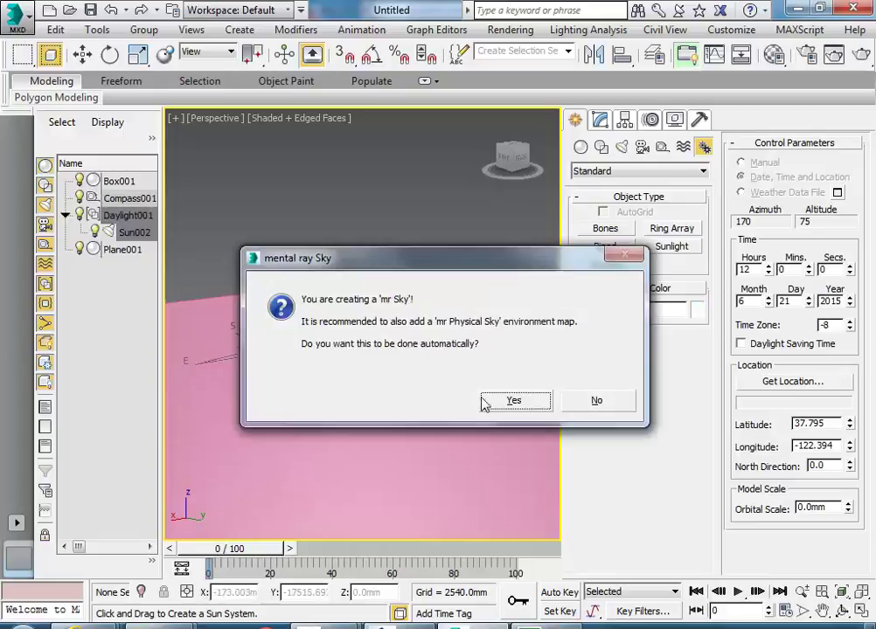
{"action": "left_click", "coordinate": [507, 402]}
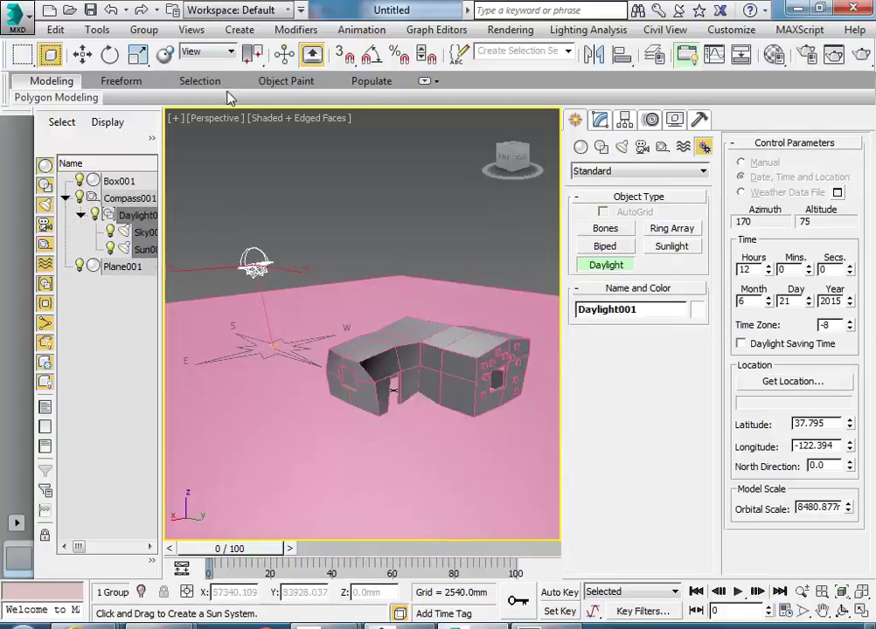
{"action": "left_click", "coordinate": [224, 127]}
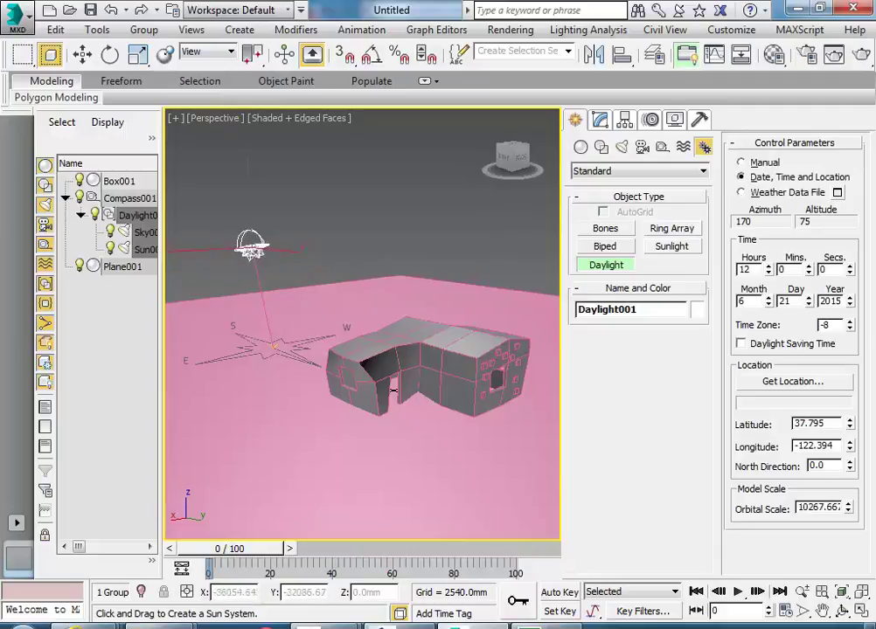
- Set the daylight's time to 11:00 in the Motion panel
{"action": "key", "text": "w"}
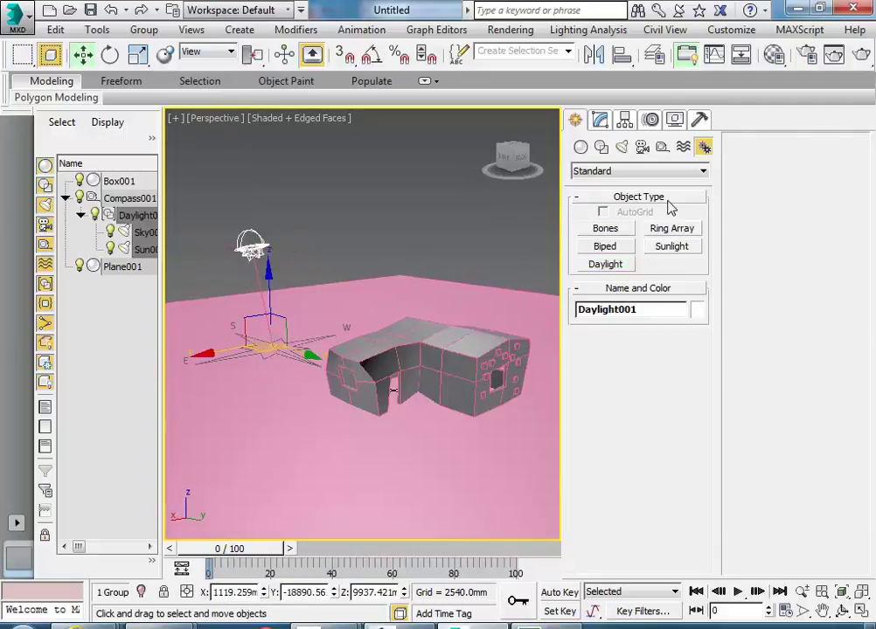
{"action": "left_click", "coordinate": [649, 122]}
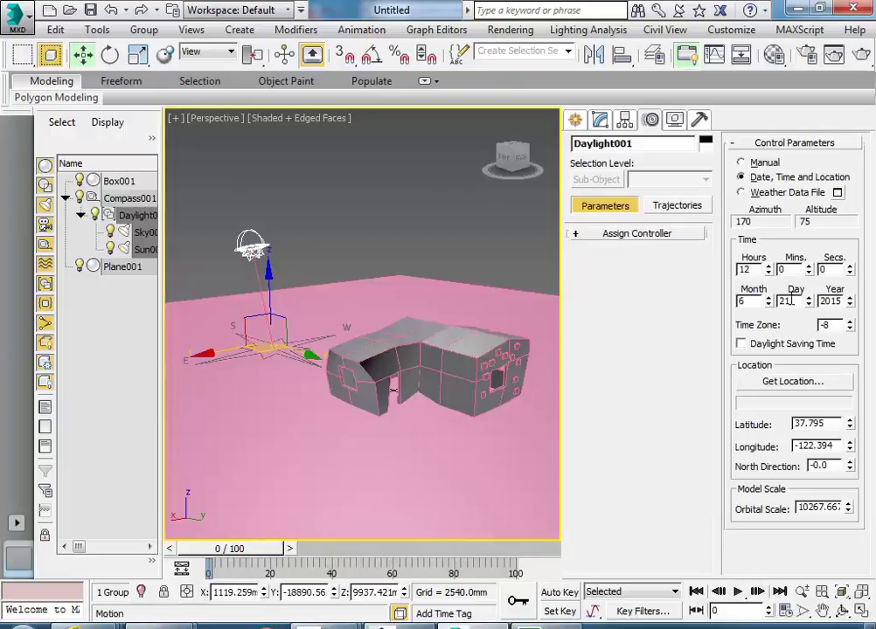
{"action": "left_click", "coordinate": [769, 266]}
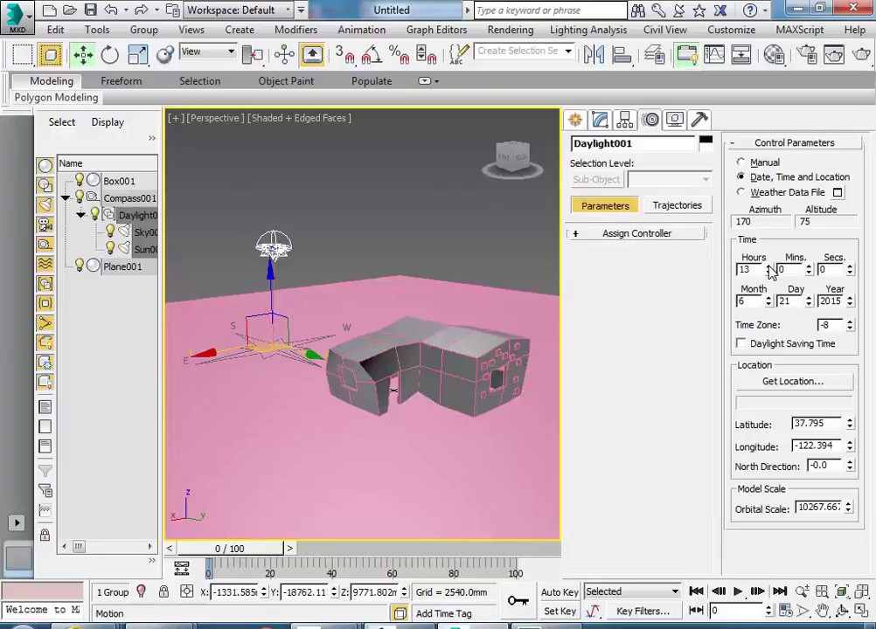
{"action": "left_click", "coordinate": [769, 267]}
{"action": "left_click", "coordinate": [768, 275]}
{"action": "left_click", "coordinate": [768, 274]}
{"action": "left_click", "coordinate": [768, 275]}
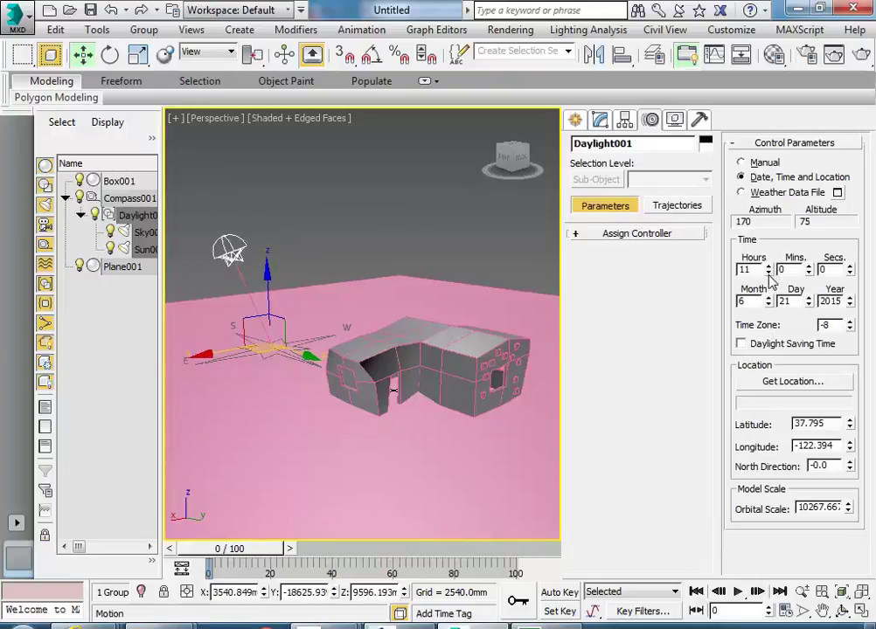
- Rotate Compass001 about 21° around Z, then select the ground plane
{"action": "right_click", "coordinate": [283, 317]}
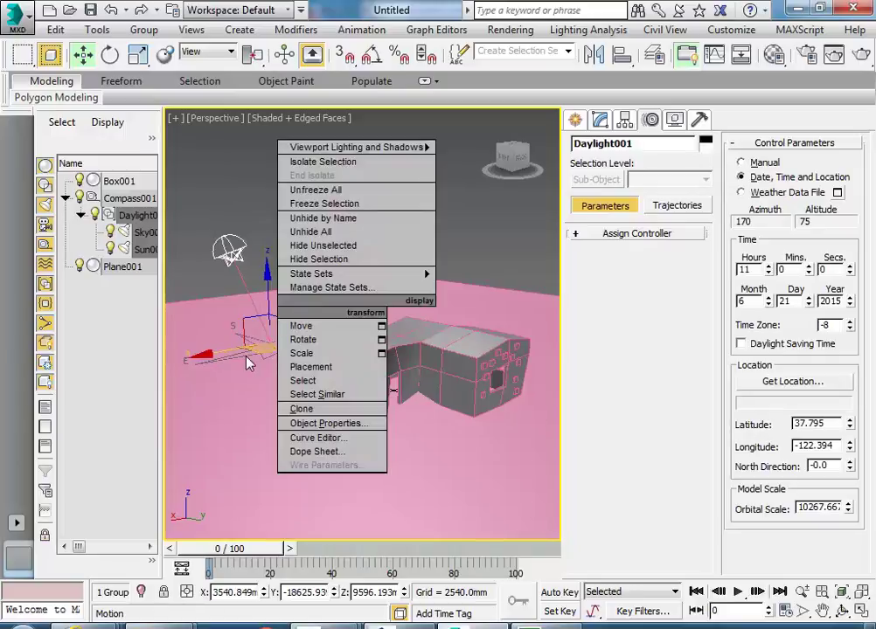
{"action": "left_click", "coordinate": [232, 354]}
{"action": "left_click", "coordinate": [229, 348]}
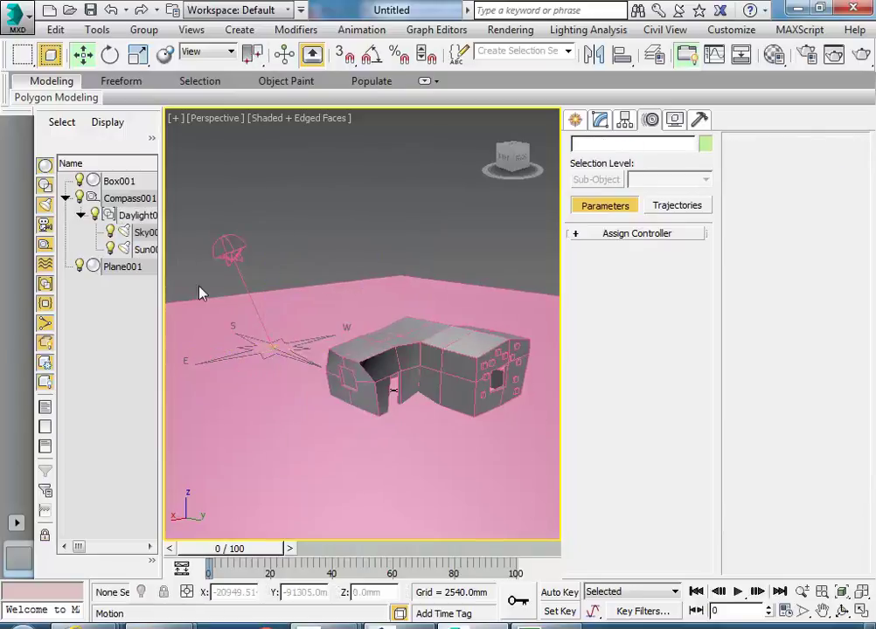
{"action": "left_click", "coordinate": [221, 357]}
{"action": "right_click", "coordinate": [220, 352]}
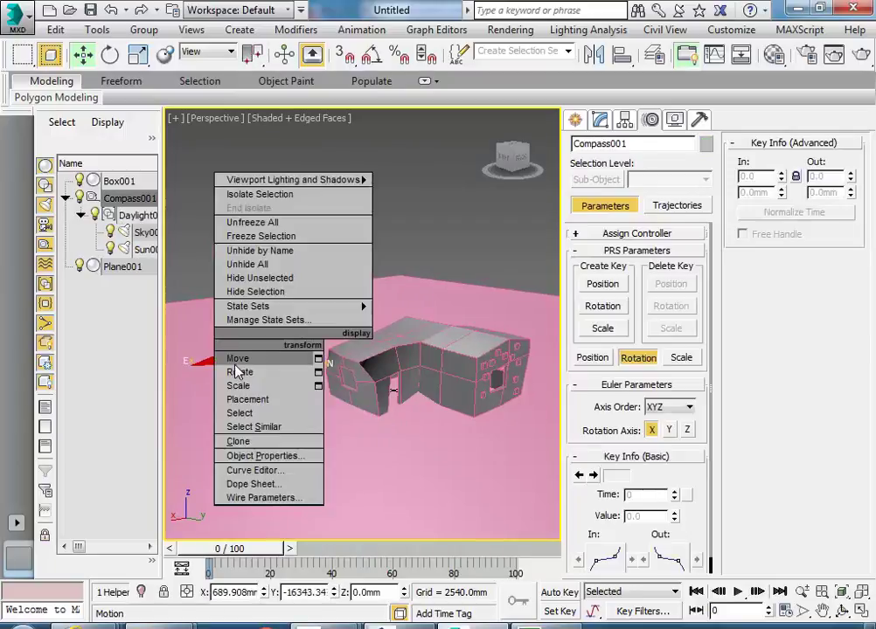
{"action": "left_click", "coordinate": [241, 372]}
{"action": "left_click_drag", "start_coordinate": [262, 366], "coordinate": [284, 366]}
{"action": "left_click", "coordinate": [360, 250]}
{"action": "middle_click_drag", "start_coordinate": [360, 250], "coordinate": [382, 335], "text": "alt"}
{"action": "left_click", "coordinate": [382, 335]}
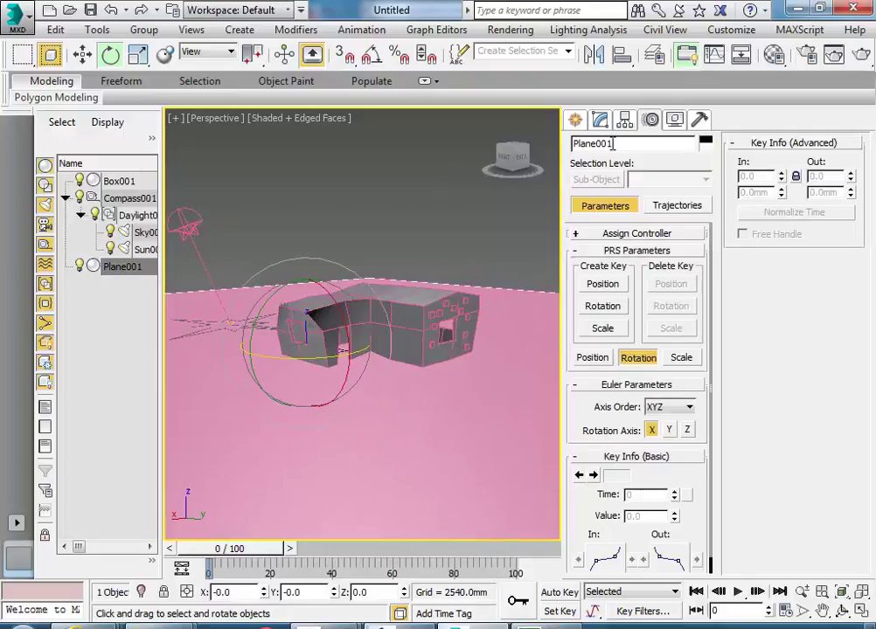
- Assign the Rough Concrete template material to the ground plane
{"action": "left_click", "coordinate": [773, 53]}
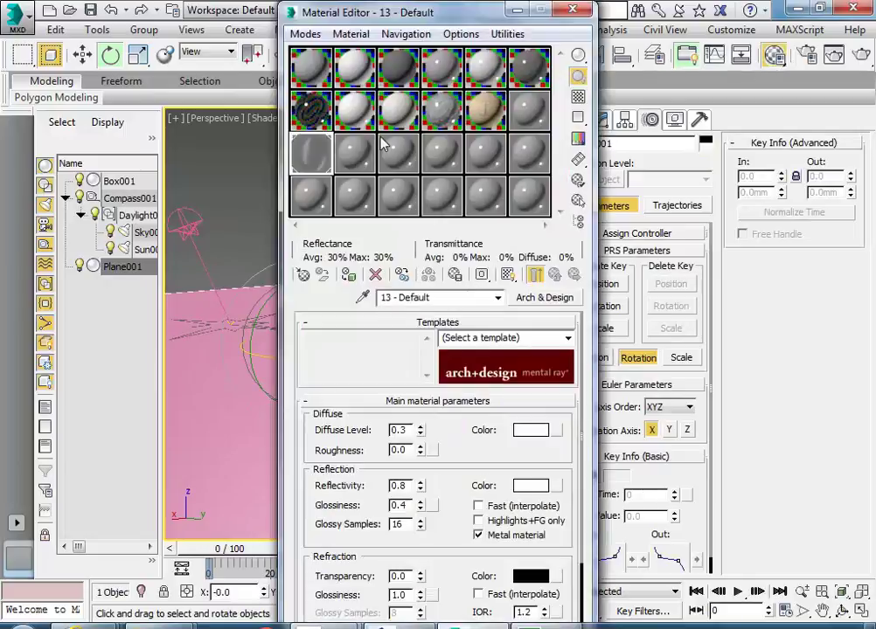
{"action": "left_click", "coordinate": [349, 151]}
{"action": "left_click", "coordinate": [566, 338]}
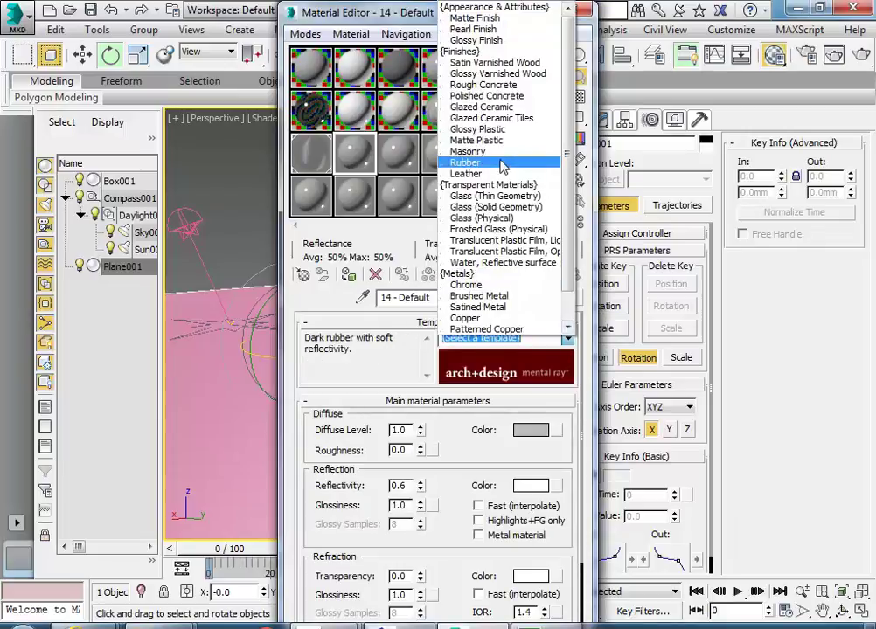
{"action": "left_click", "coordinate": [491, 86]}
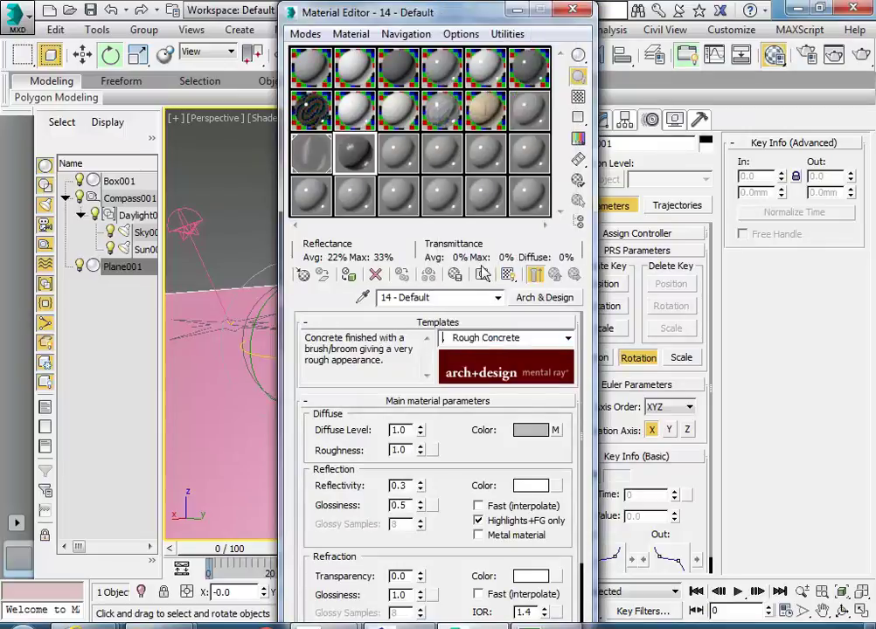
{"action": "left_click", "coordinate": [348, 274]}
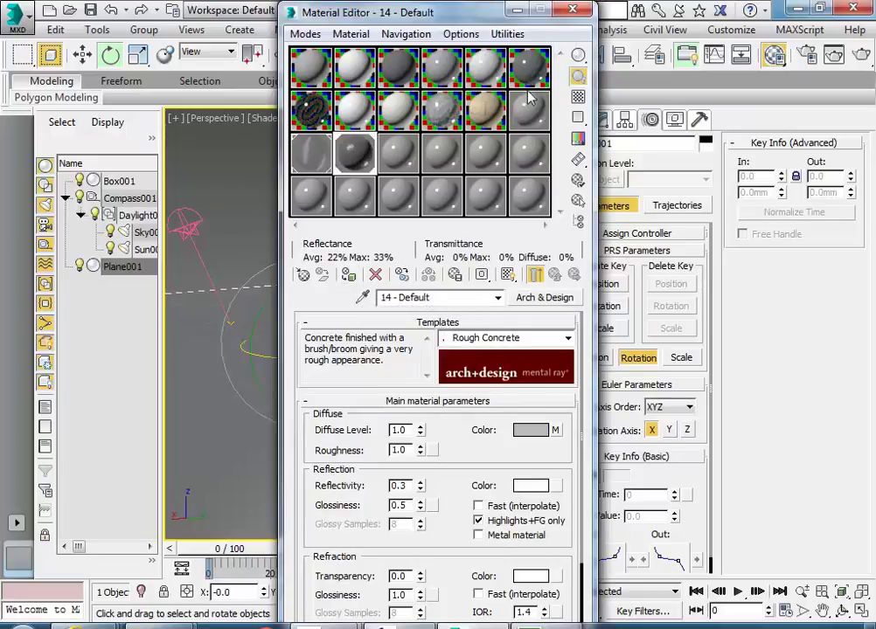
{"action": "left_click", "coordinate": [573, 10]}
- Turn on real-world map scaling for the concrete's diffuse bitmap
{"action": "scroll", "coordinate": [385, 302], "scroll_direction": "up", "scroll_amount": 5}
{"action": "scroll", "coordinate": [377, 381], "scroll_direction": "down", "scroll_amount": 5}
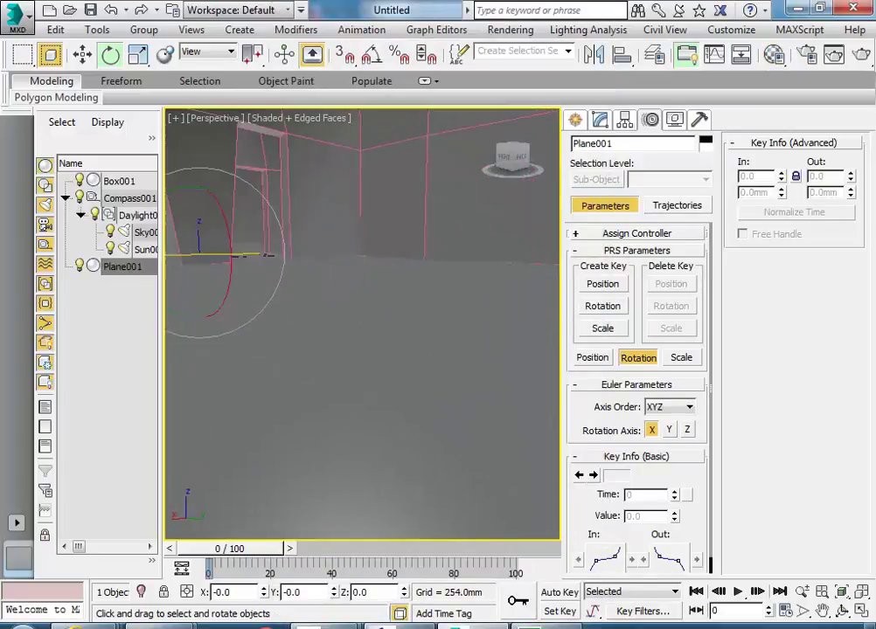
{"action": "middle_click_drag", "start_coordinate": [378, 381], "coordinate": [371, 424]}
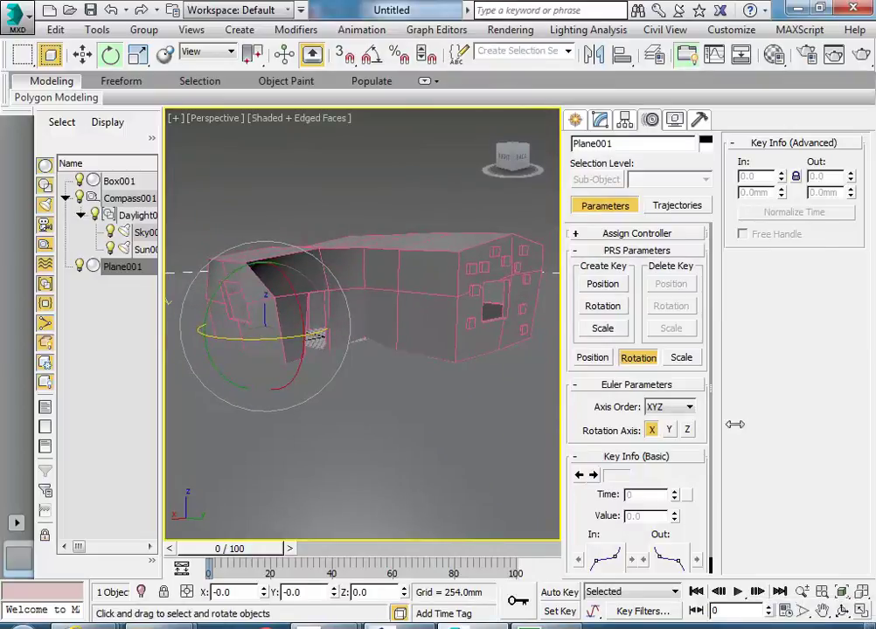
{"action": "left_click_drag", "start_coordinate": [734, 424], "coordinate": [787, 424]}
{"action": "left_click", "coordinate": [756, 122]}
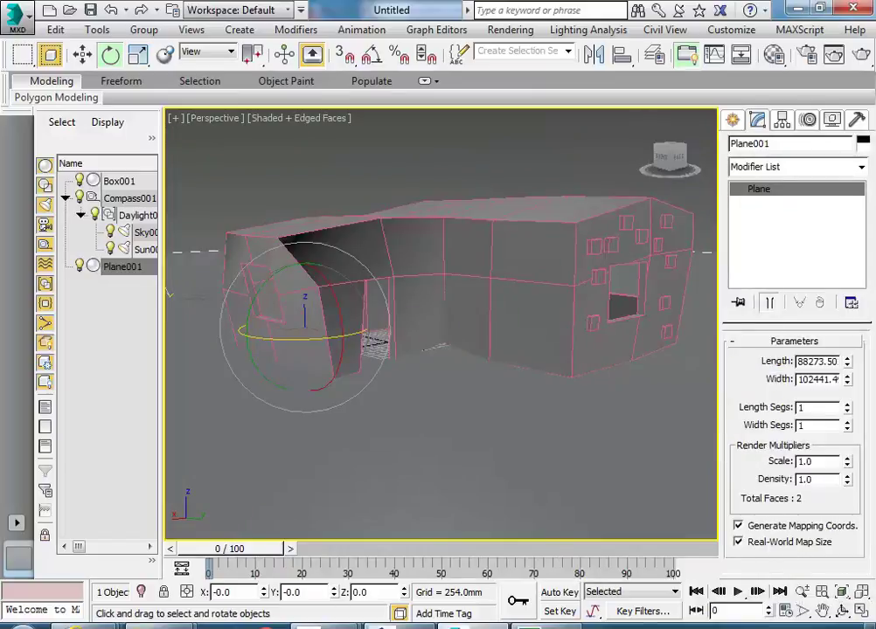
{"action": "key", "text": "m"}
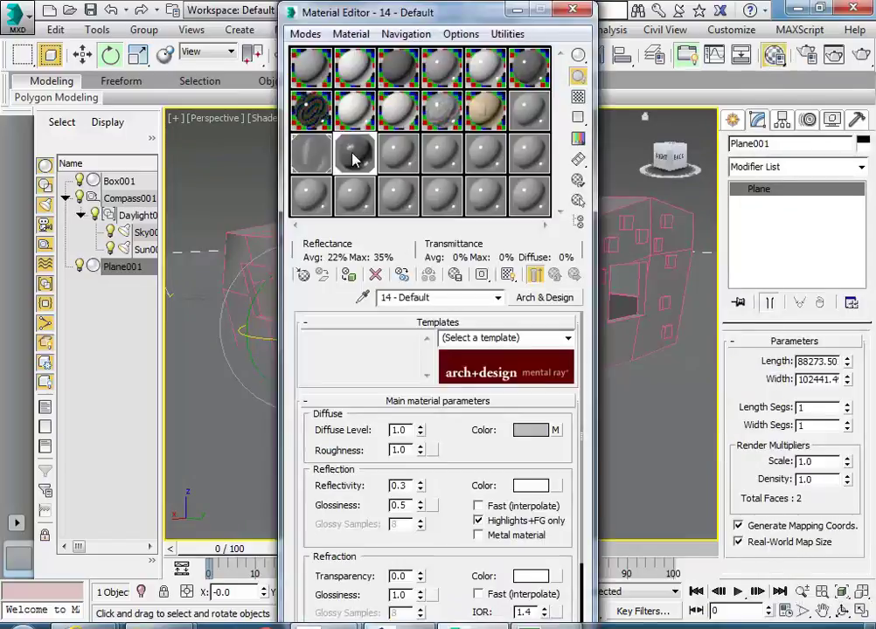
{"action": "left_click", "coordinate": [555, 431]}
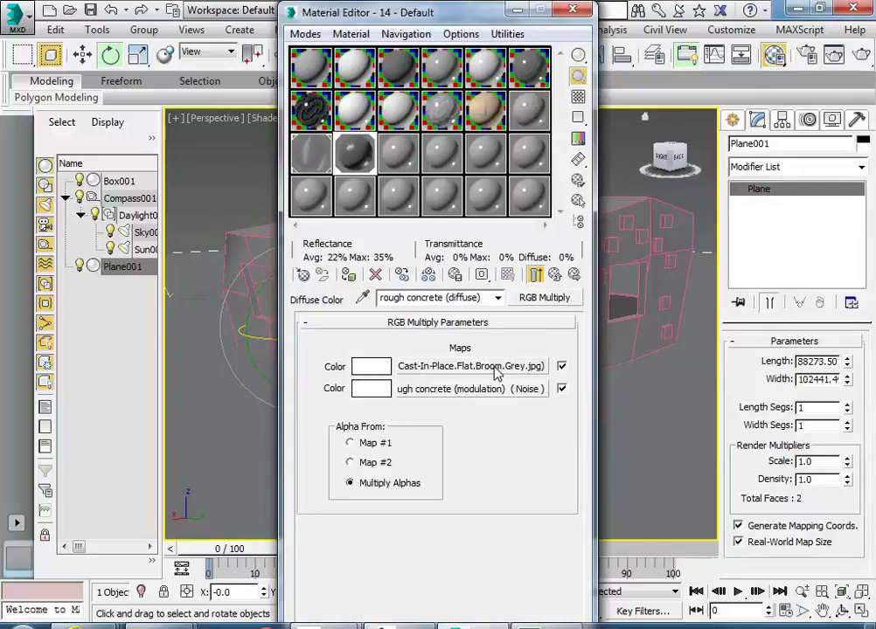
{"action": "left_click", "coordinate": [489, 335]}
{"action": "left_click", "coordinate": [324, 381]}
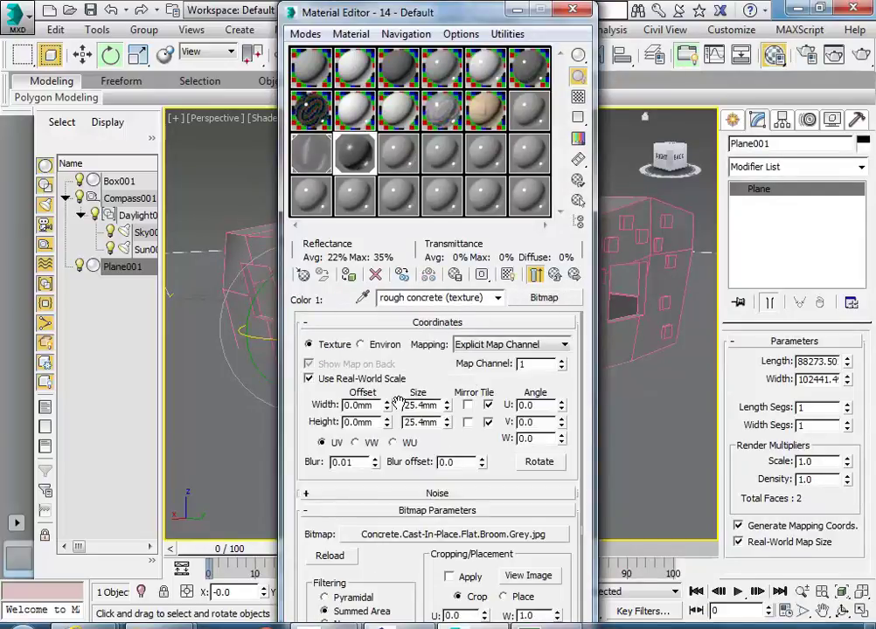
{"action": "left_click", "coordinate": [528, 576]}
{"action": "left_click", "coordinate": [642, 69]}
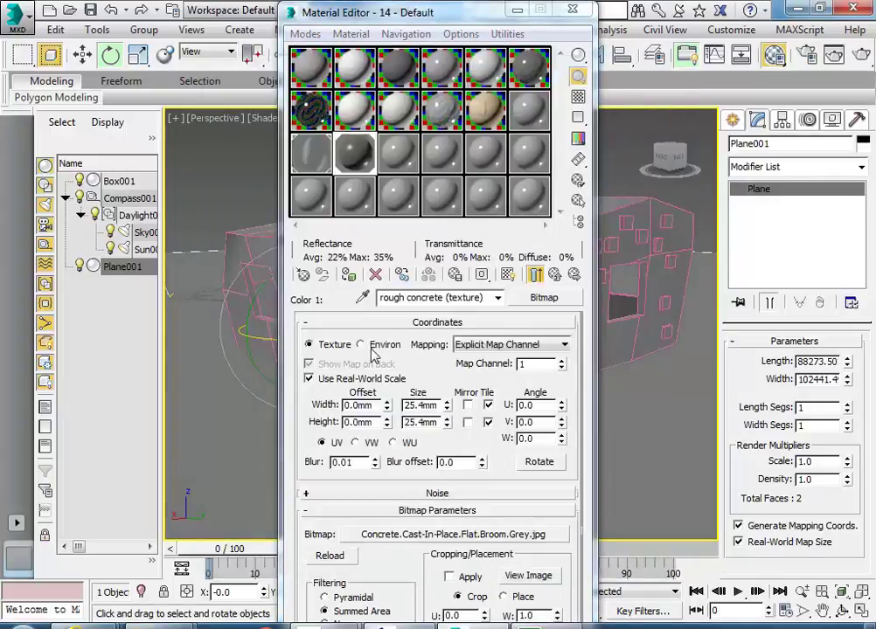
- Set the bitmap's real-world size to width 1000 mm and height 10
{"action": "double_click", "coordinate": [407, 404]}
{"action": "type", "text": "1000"}
{"action": "double_click", "coordinate": [412, 422]}
{"action": "type", "text": "10"}
{"action": "left_click", "coordinate": [574, 275]}
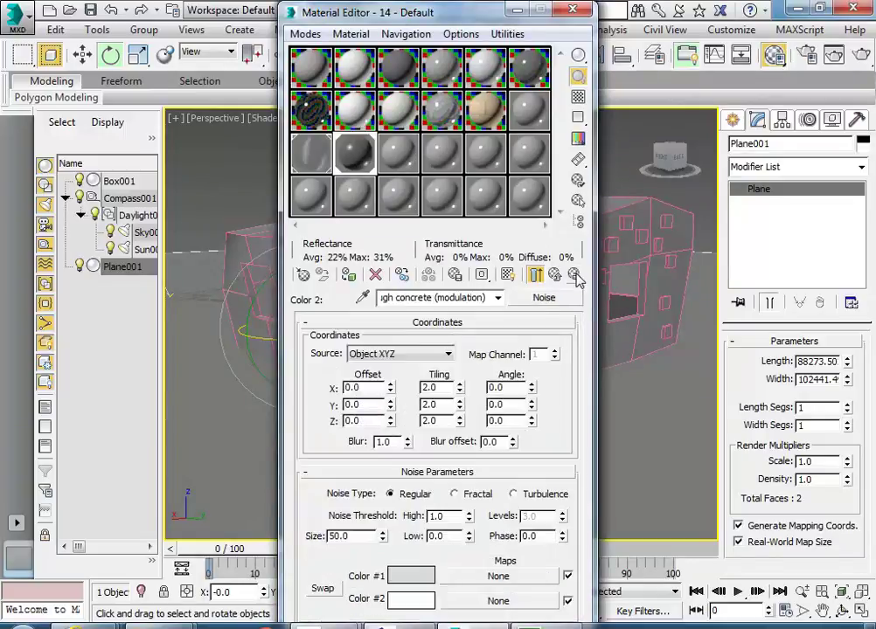
{"action": "left_click", "coordinate": [556, 275]}
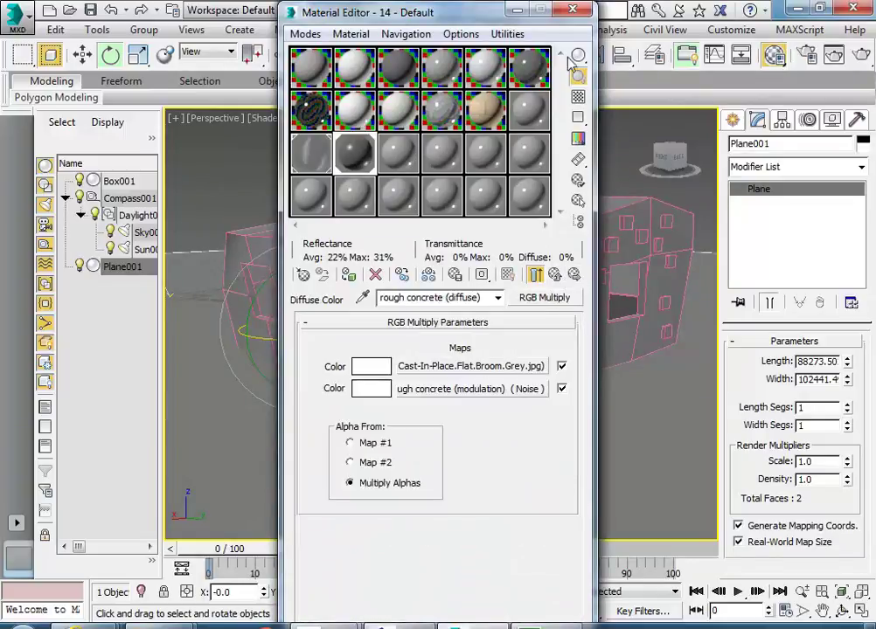
- Render the Perspective view with a production render and watch the rendering progress
{"action": "key", "text": "m"}
{"action": "left_click", "coordinate": [332, 180]}
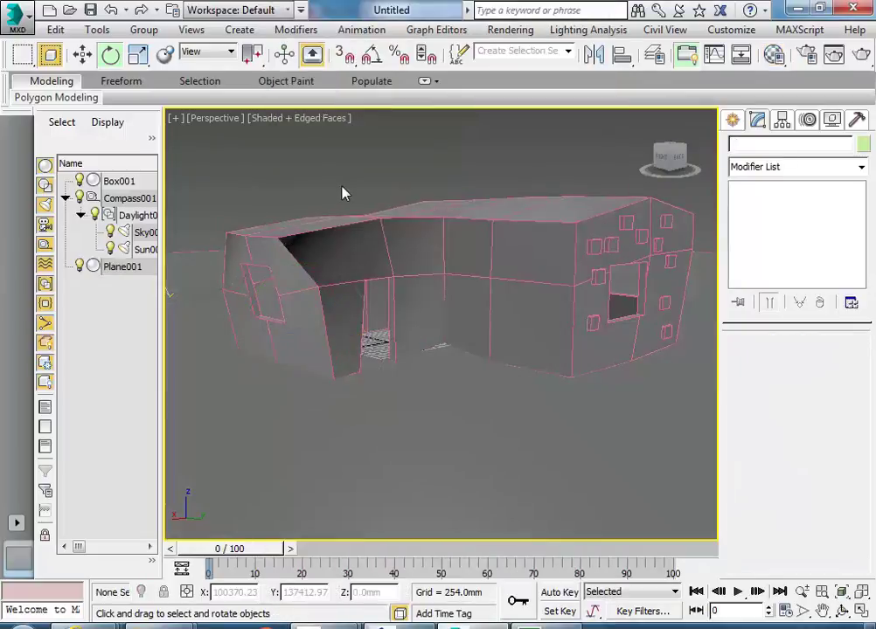
{"action": "left_click", "coordinate": [861, 55]}
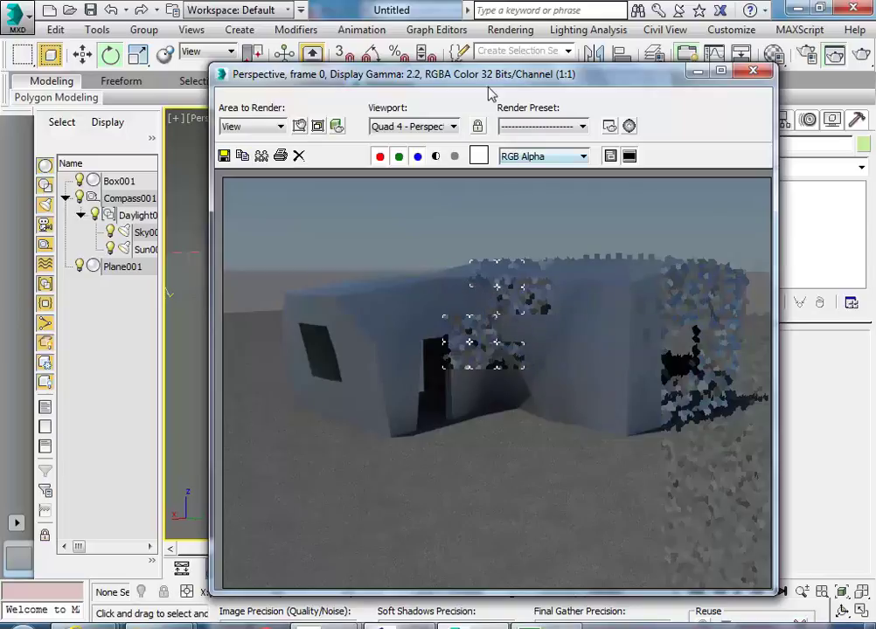
{"action": "left_click_drag", "start_coordinate": [564, 77], "coordinate": [449, 106]}
{"action": "left_click", "coordinate": [518, 86]}
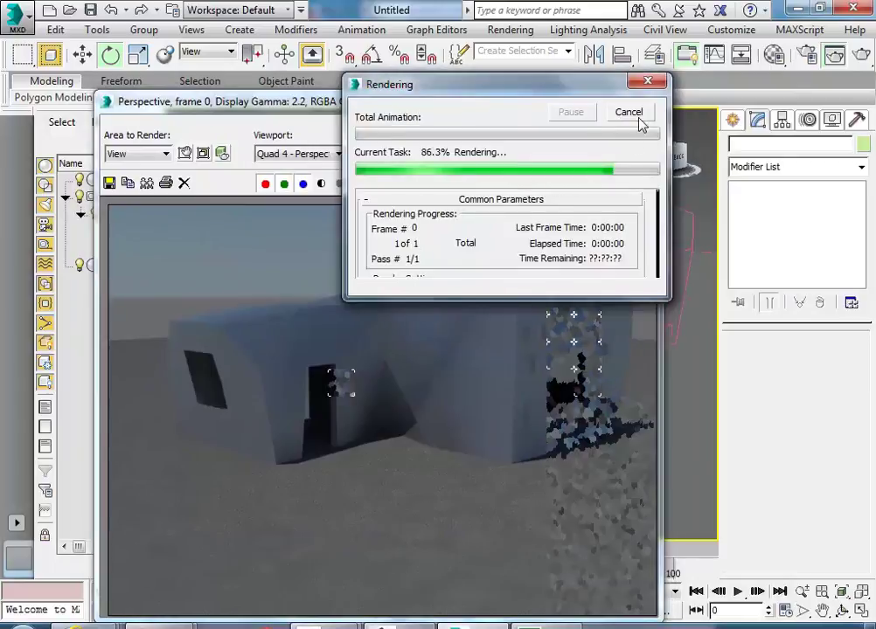
- Apply the Chrome Arch & Design template to material slot 13 and re-render the walls
{"action": "left_click", "coordinate": [773, 54]}
{"action": "left_click", "coordinate": [316, 156]}
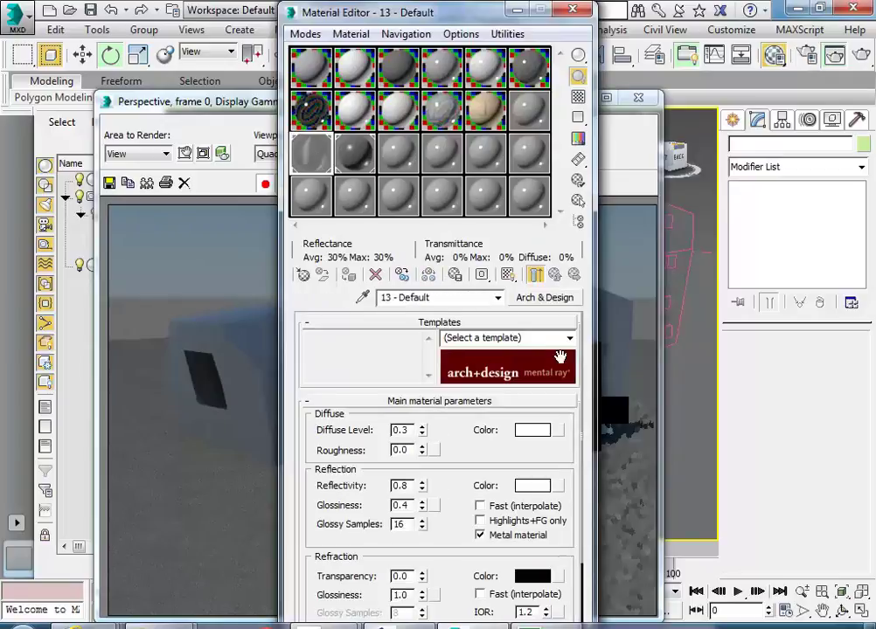
{"action": "left_click", "coordinate": [569, 342]}
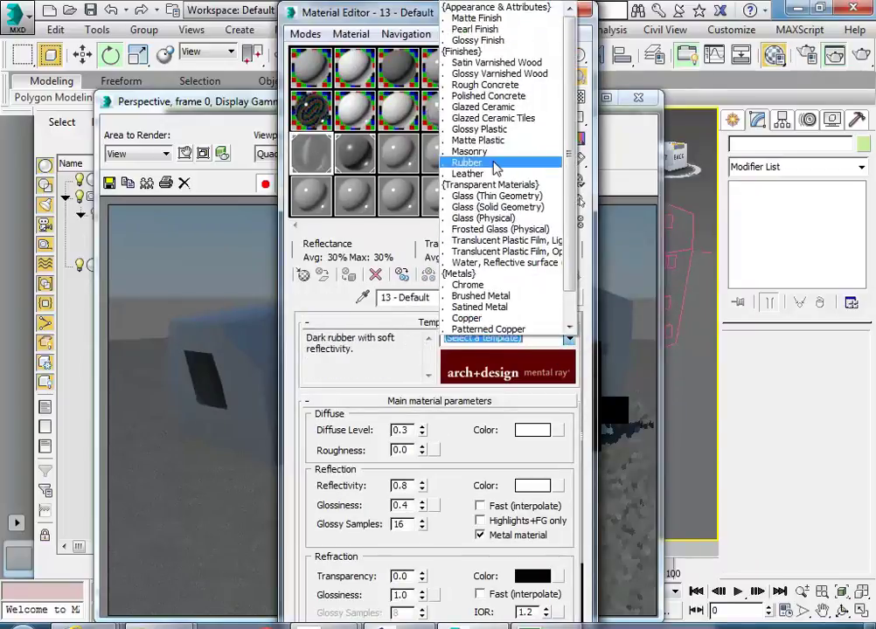
{"action": "scroll", "coordinate": [486, 298], "scroll_direction": "down", "scroll_amount": 1}
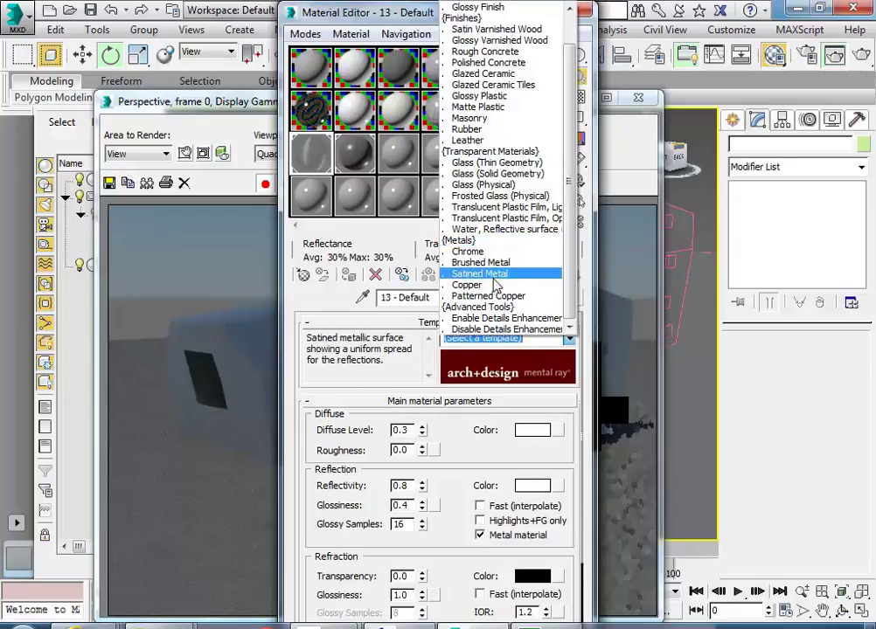
{"action": "left_click", "coordinate": [482, 252]}
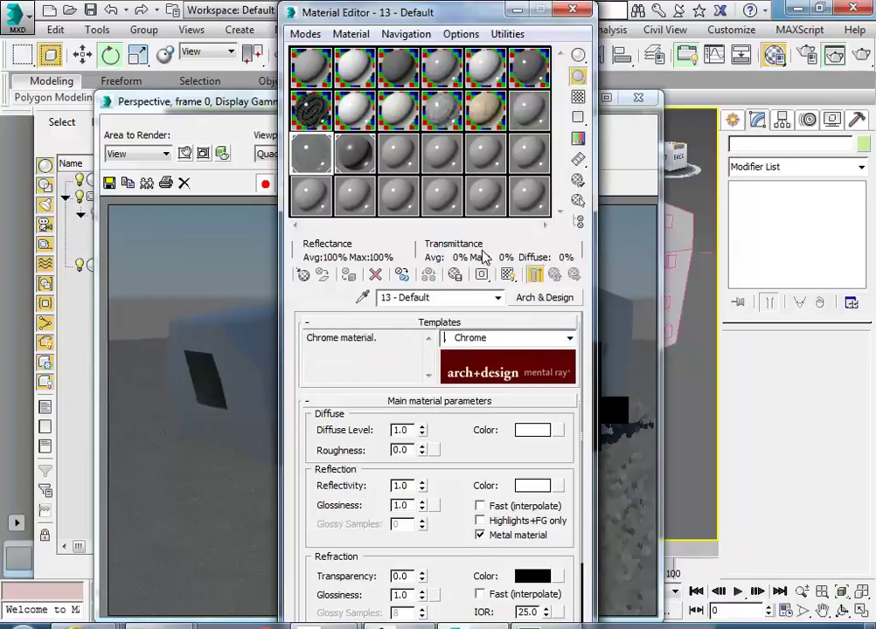
{"action": "key", "text": "shift+q"}
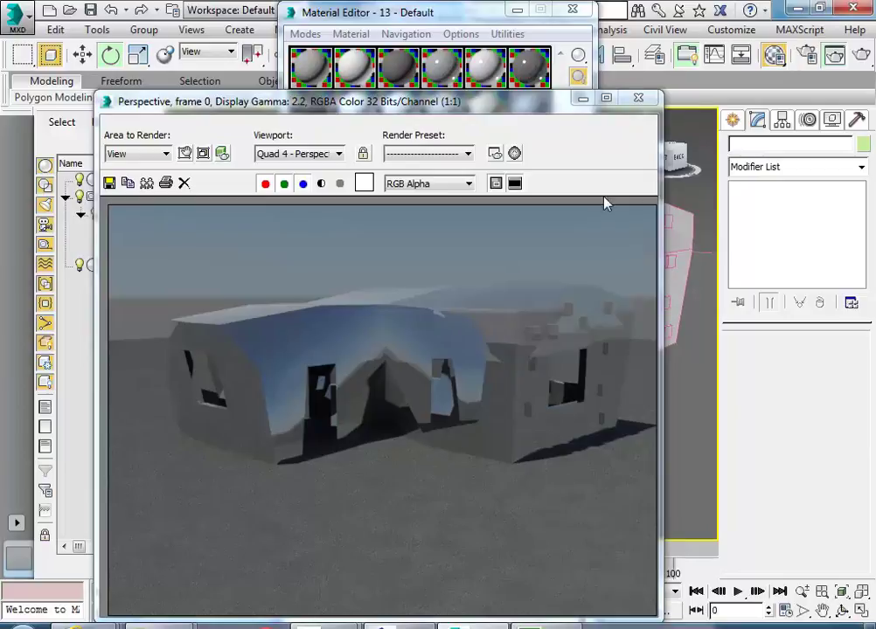
- Close the Material Editor and confirm in Render Setup that NVIDIA mental ray is assigned
{"action": "left_click", "coordinate": [470, 13]}
{"action": "left_click", "coordinate": [573, 9]}
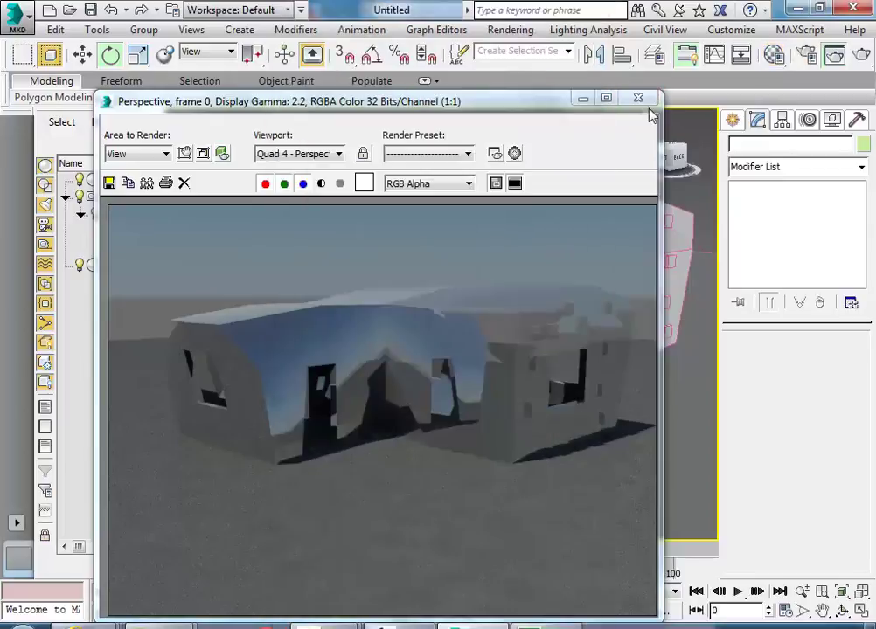
{"action": "left_click", "coordinate": [512, 31]}
{"action": "left_click", "coordinate": [540, 70]}
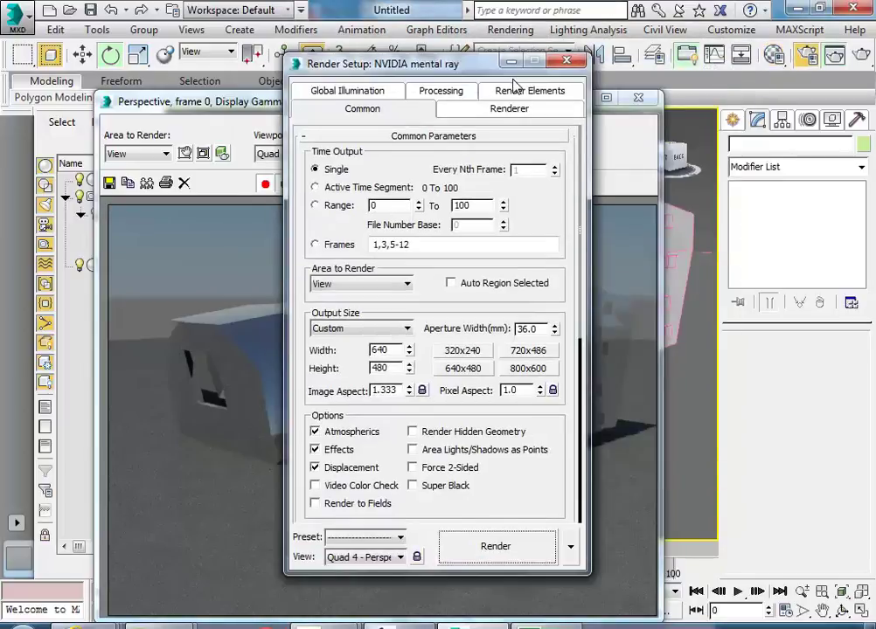
{"action": "left_click", "coordinate": [303, 135]}
{"action": "left_click", "coordinate": [303, 187]}
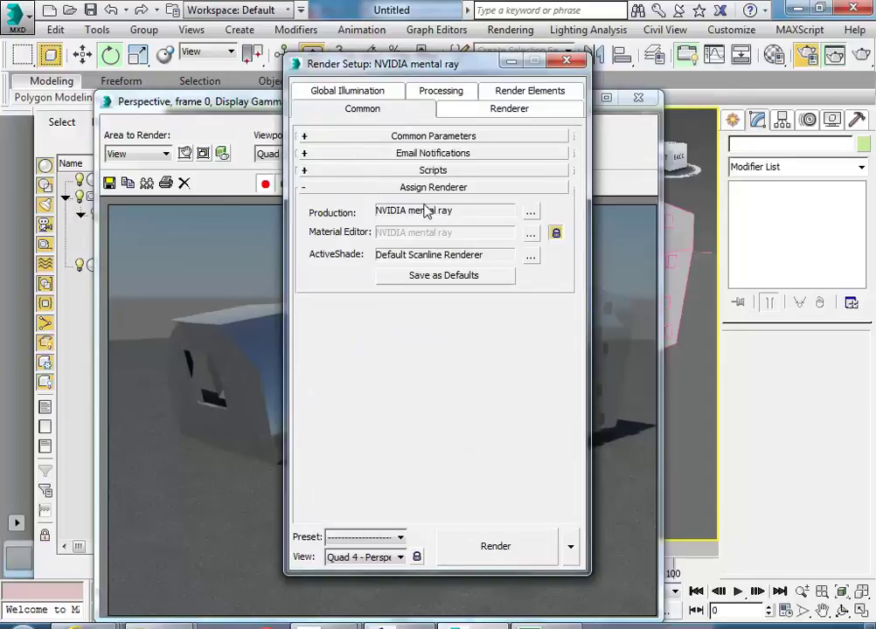
- Close Render Setup and the rendered frame window to return to the Perspective viewport
{"action": "left_click", "coordinate": [567, 61]}
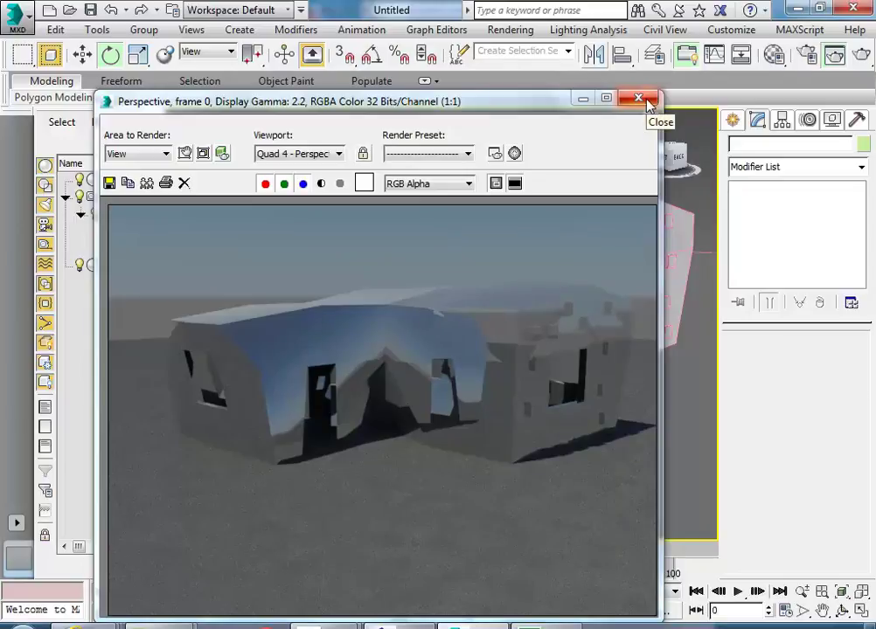
{"action": "left_click", "coordinate": [639, 97]}
{"action": "mouse_move", "coordinate": [402, 160]}
{"action": "middle_mouse_down"}
{"action": "mouse_move", "coordinate": [416, 156]}
{"action": "mouse_move", "coordinate": [406, 168]}
{"action": "middle_mouse_up"}
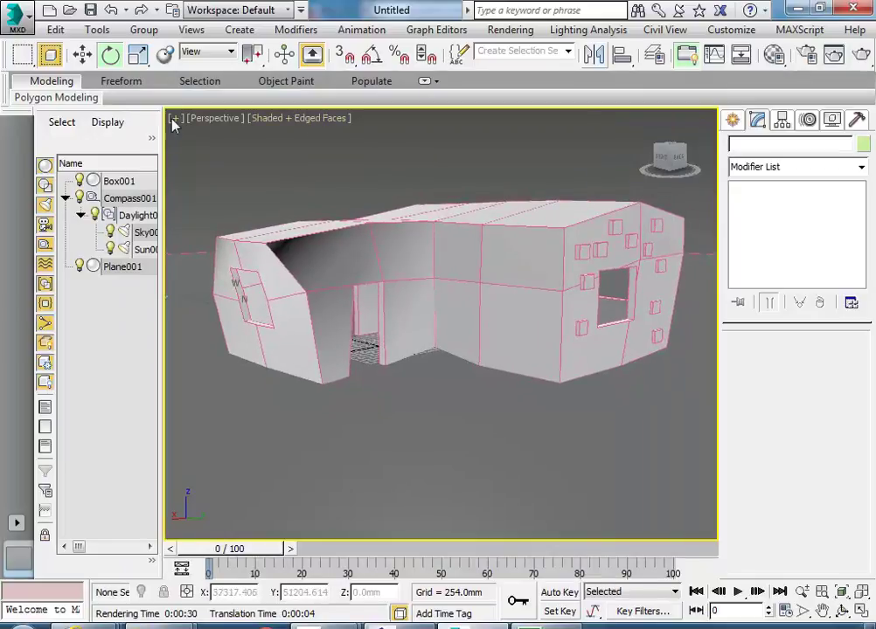
- Switch the viewport to Realistic shading illuminated by the scene lights
{"action": "right_click", "coordinate": [284, 203]}
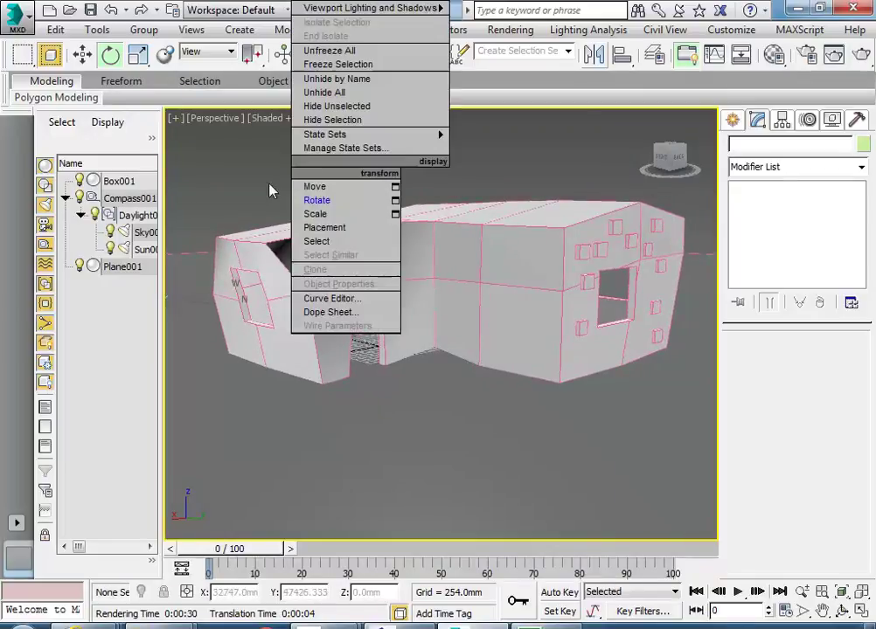
{"action": "left_click", "coordinate": [284, 124]}
{"action": "left_click", "coordinate": [350, 137]}
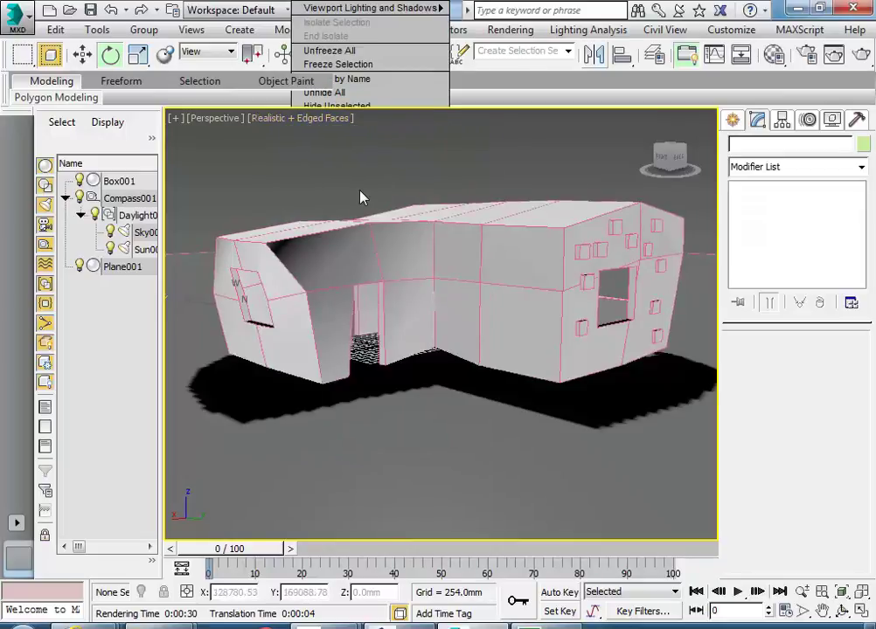
{"action": "left_click", "coordinate": [321, 118]}
{"action": "mouse_move", "coordinate": [383, 375]}
{"action": "left_click", "coordinate": [608, 391]}
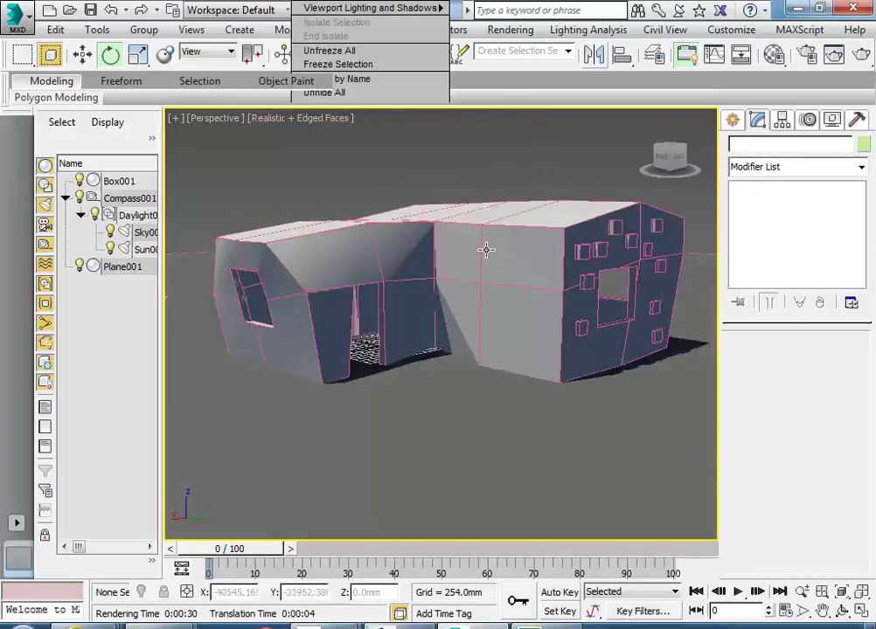
- Rotate Compass001 about Z to change the sun direction
{"action": "left_click", "coordinate": [197, 298]}
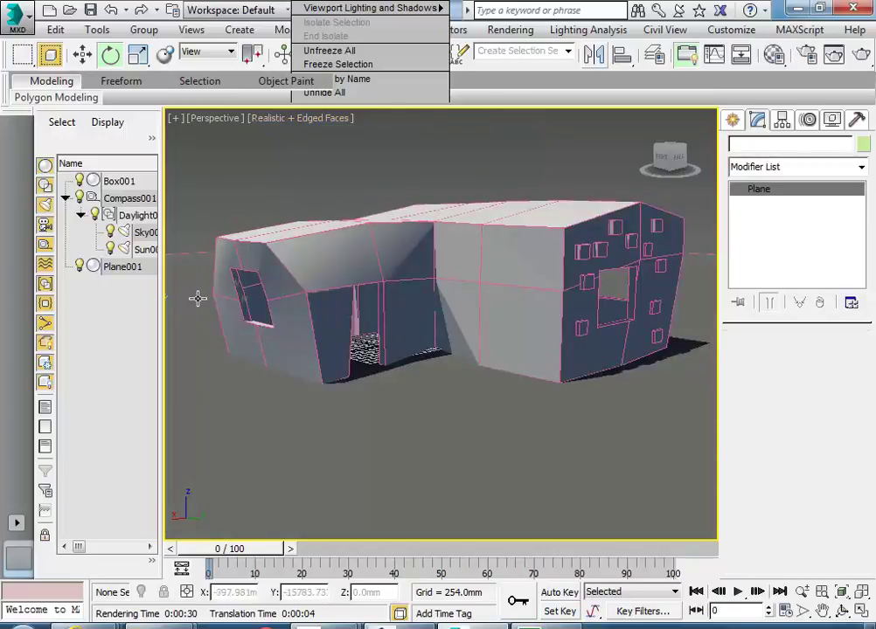
{"action": "left_click", "coordinate": [242, 197]}
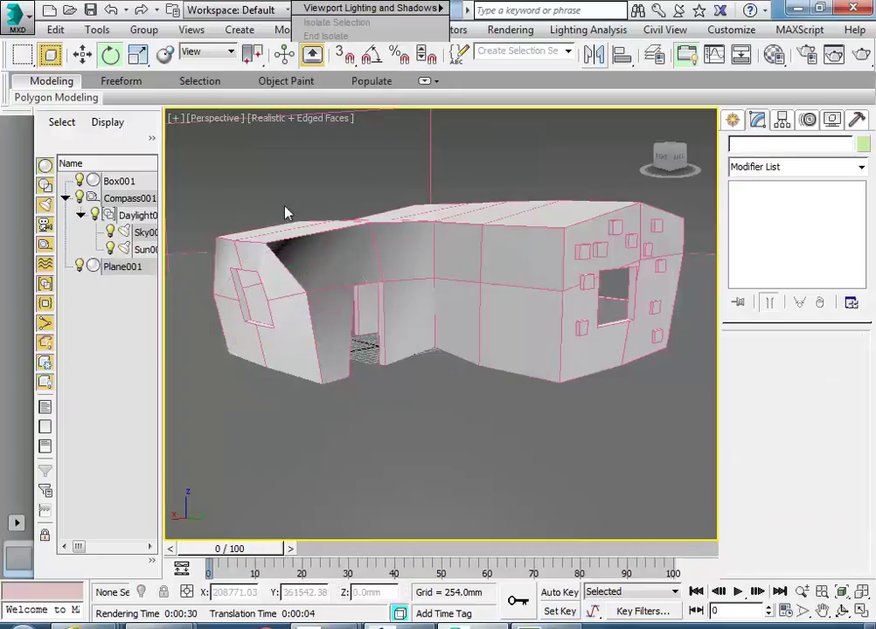
{"action": "middle_click_drag", "start_coordinate": [322, 221], "coordinate": [229, 283], "text": "alt"}
{"action": "left_click", "coordinate": [229, 281]}
{"action": "left_click_drag", "start_coordinate": [229, 282], "coordinate": [246, 281]}
- Orbit and pan the view to frame the daylit house and its shadow
{"action": "left_click", "coordinate": [287, 209]}
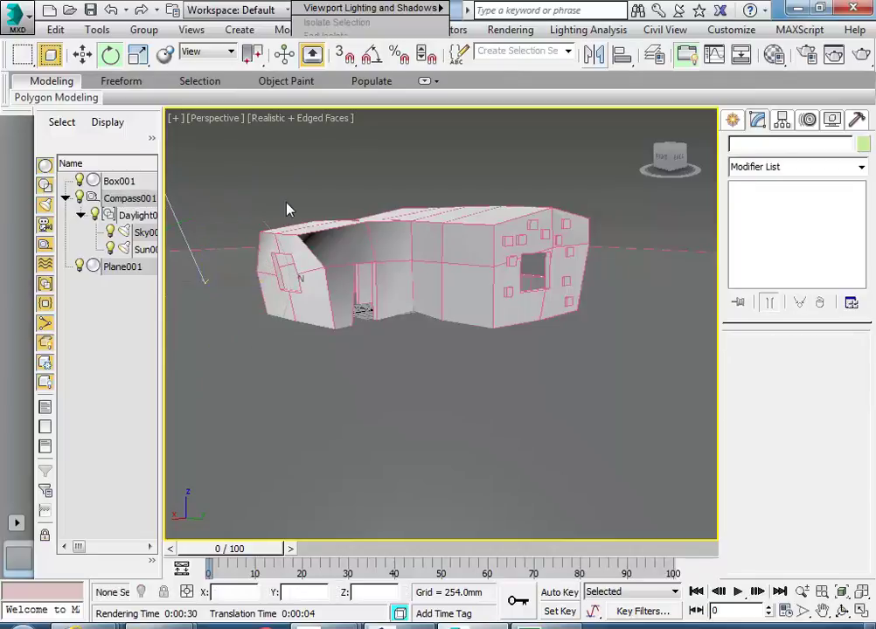
{"action": "middle_click_drag", "start_coordinate": [294, 201], "coordinate": [313, 167], "text": "alt"}
{"action": "left_click", "coordinate": [302, 120]}
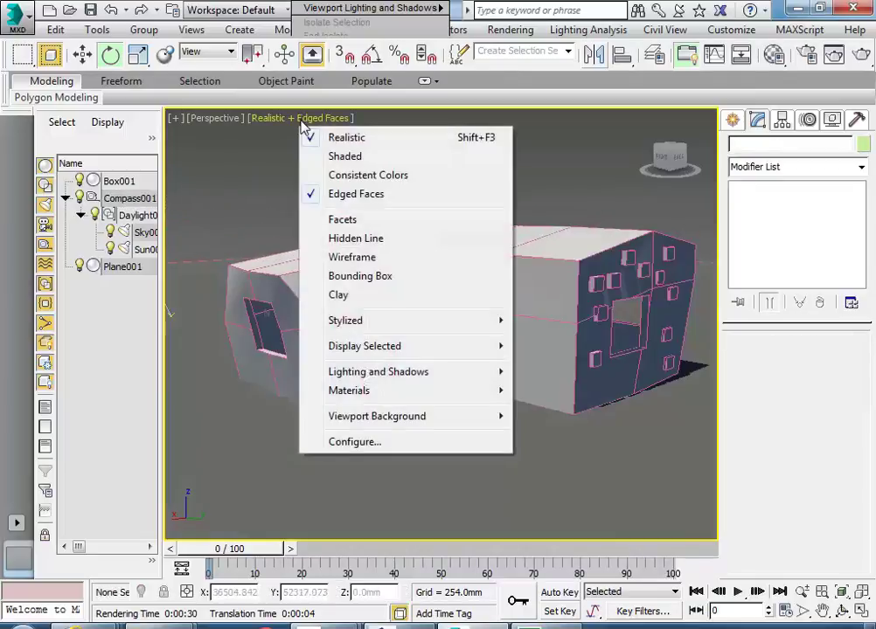
{"action": "left_click", "coordinate": [236, 178]}
{"action": "middle_click_drag", "start_coordinate": [246, 202], "coordinate": [242, 200]}
{"action": "middle_click_drag", "start_coordinate": [307, 273], "coordinate": [308, 264], "text": "alt"}
{"action": "middle_click_drag", "start_coordinate": [469, 293], "coordinate": [441, 303], "text": "alt"}
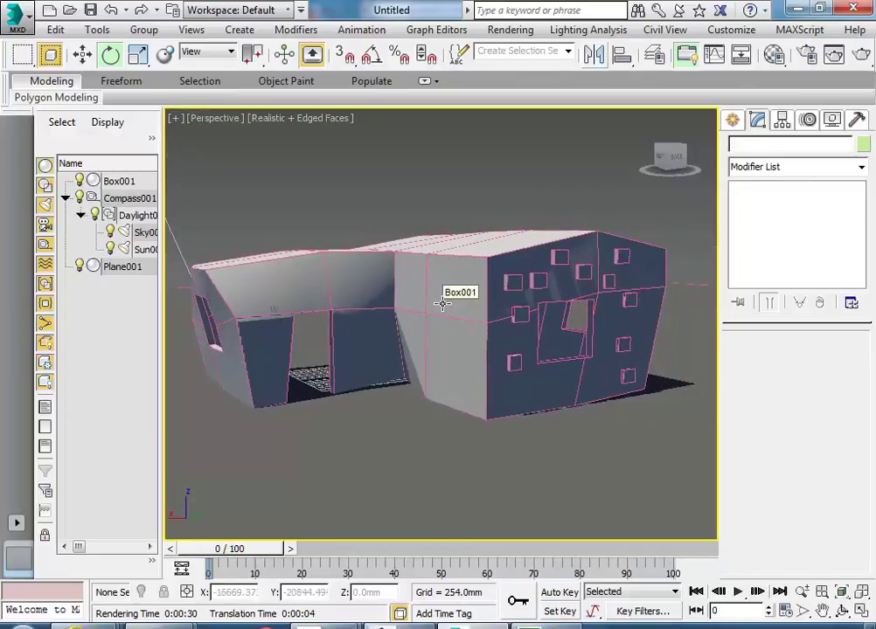
- Create Camera001 from the current view, render through it, and maximize the render window
{"action": "key", "text": "ctrl+c"}
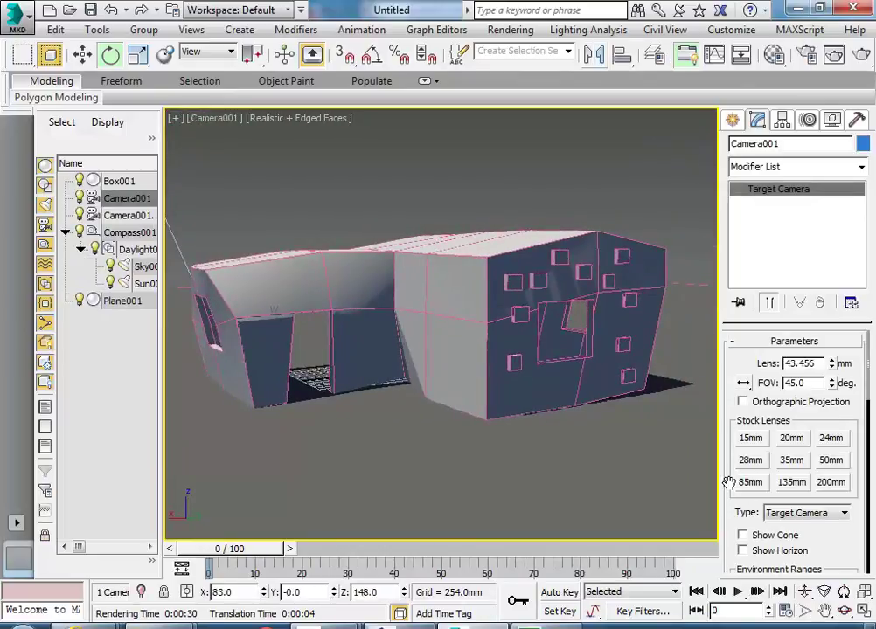
{"action": "left_click_drag", "start_coordinate": [728, 482], "coordinate": [735, 286]}
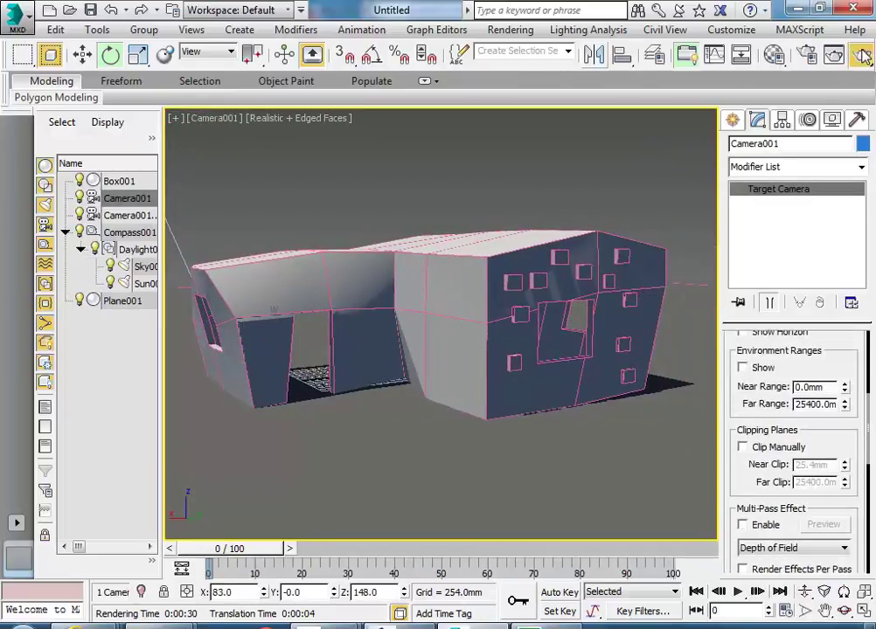
{"action": "key", "text": "shift+q"}
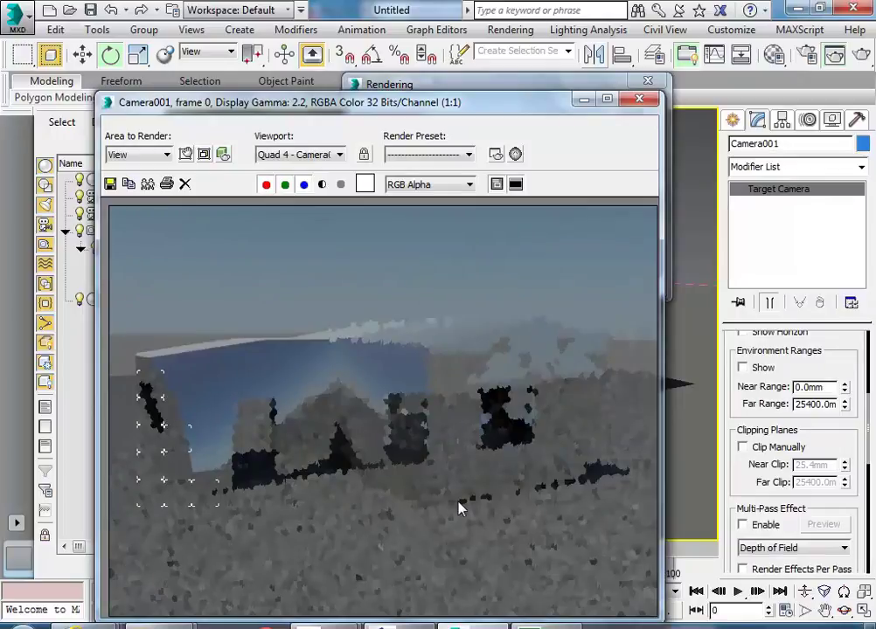
{"action": "double_click", "coordinate": [437, 105]}
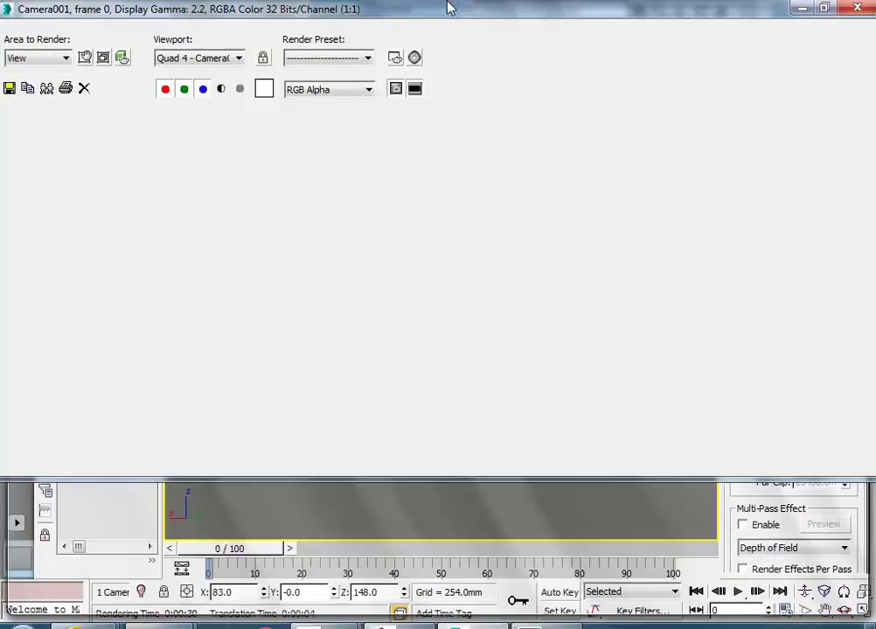